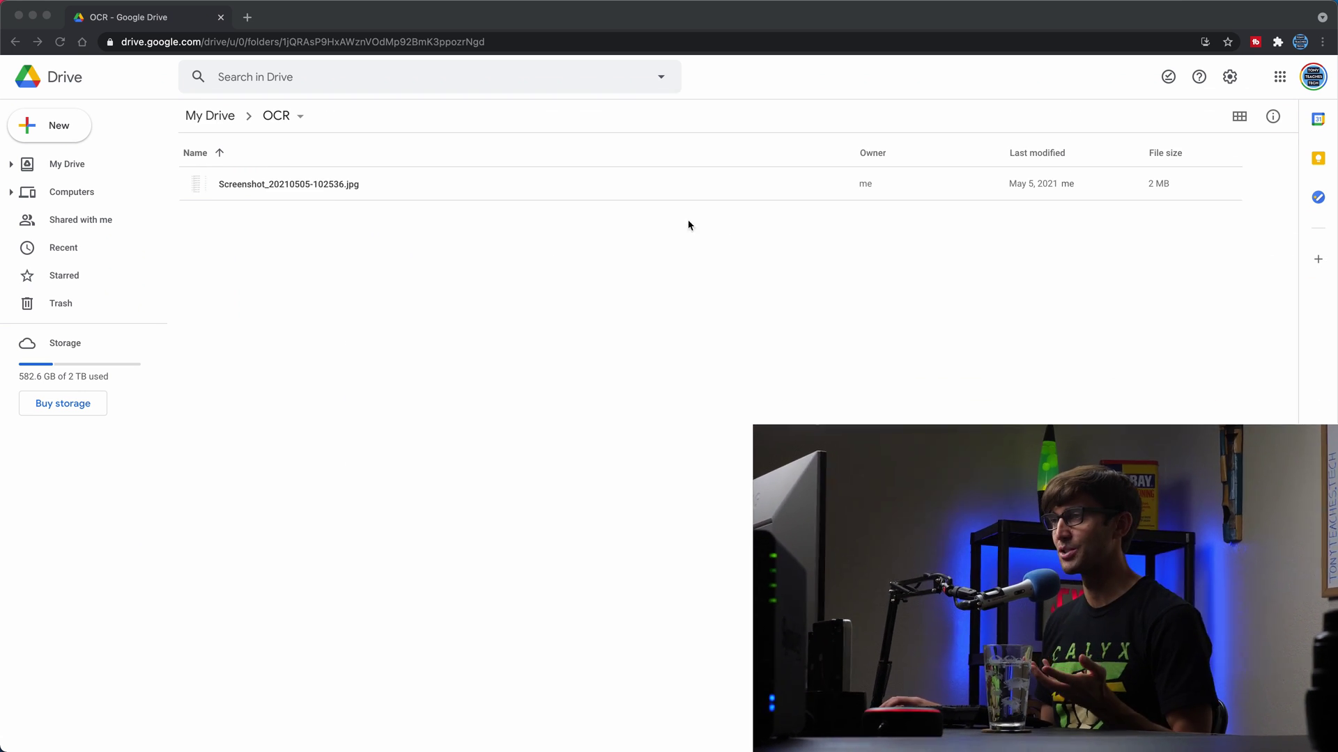
Step: Preview the screenshot image in Drive and zoom in three steps until entries are legible
click(271, 215)
double_click(284, 183)
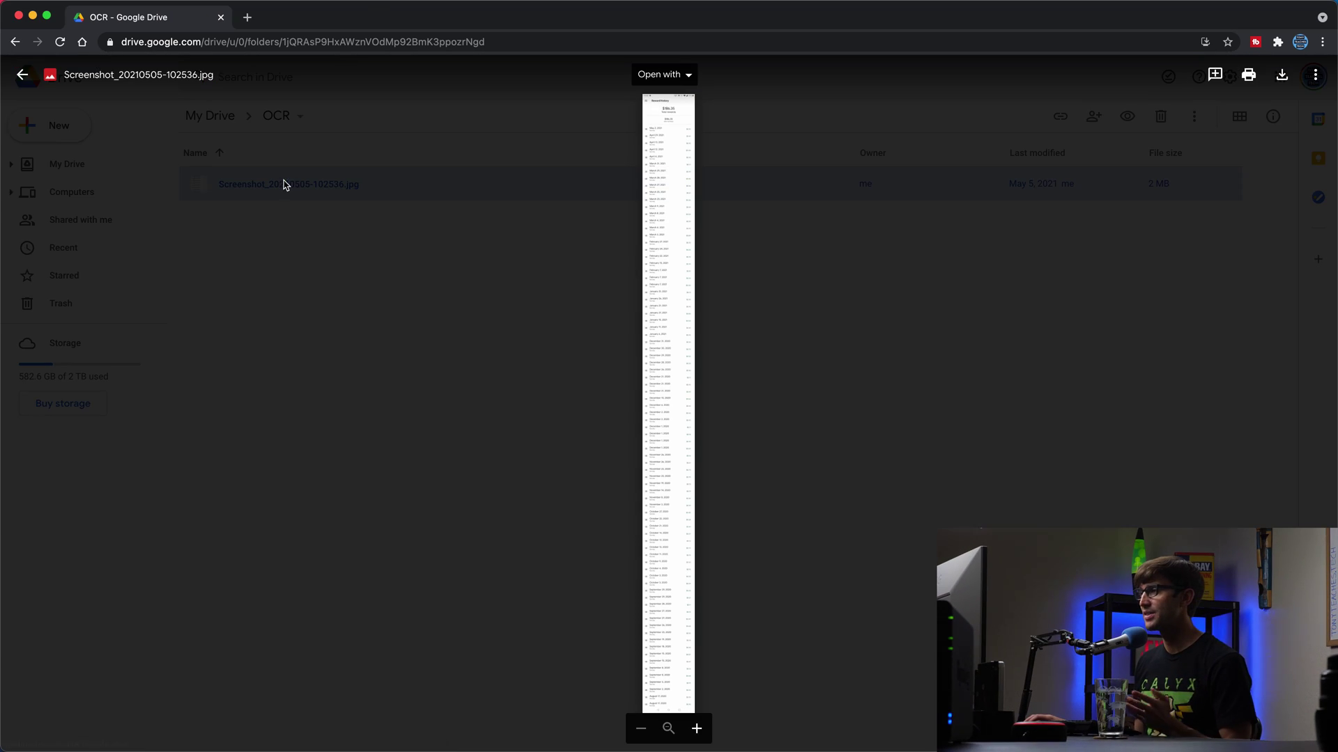
click(697, 729)
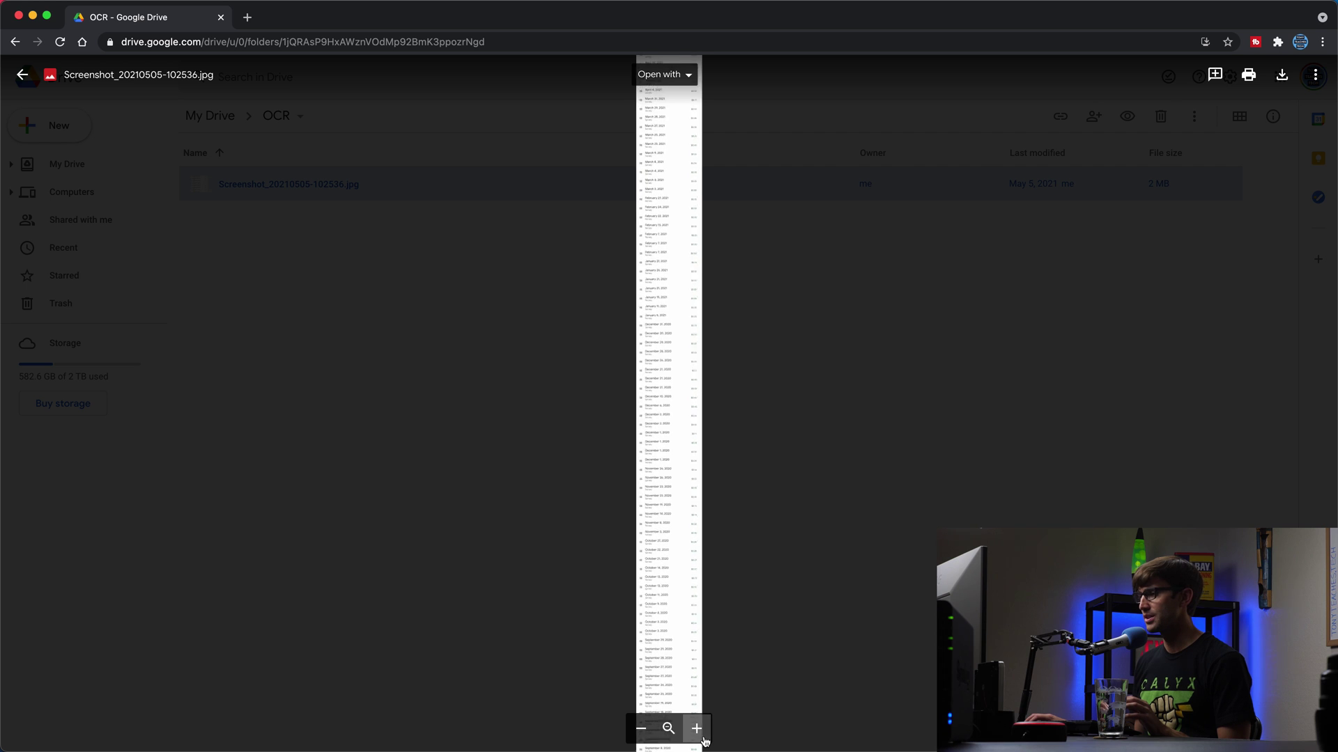
click(696, 728)
click(697, 729)
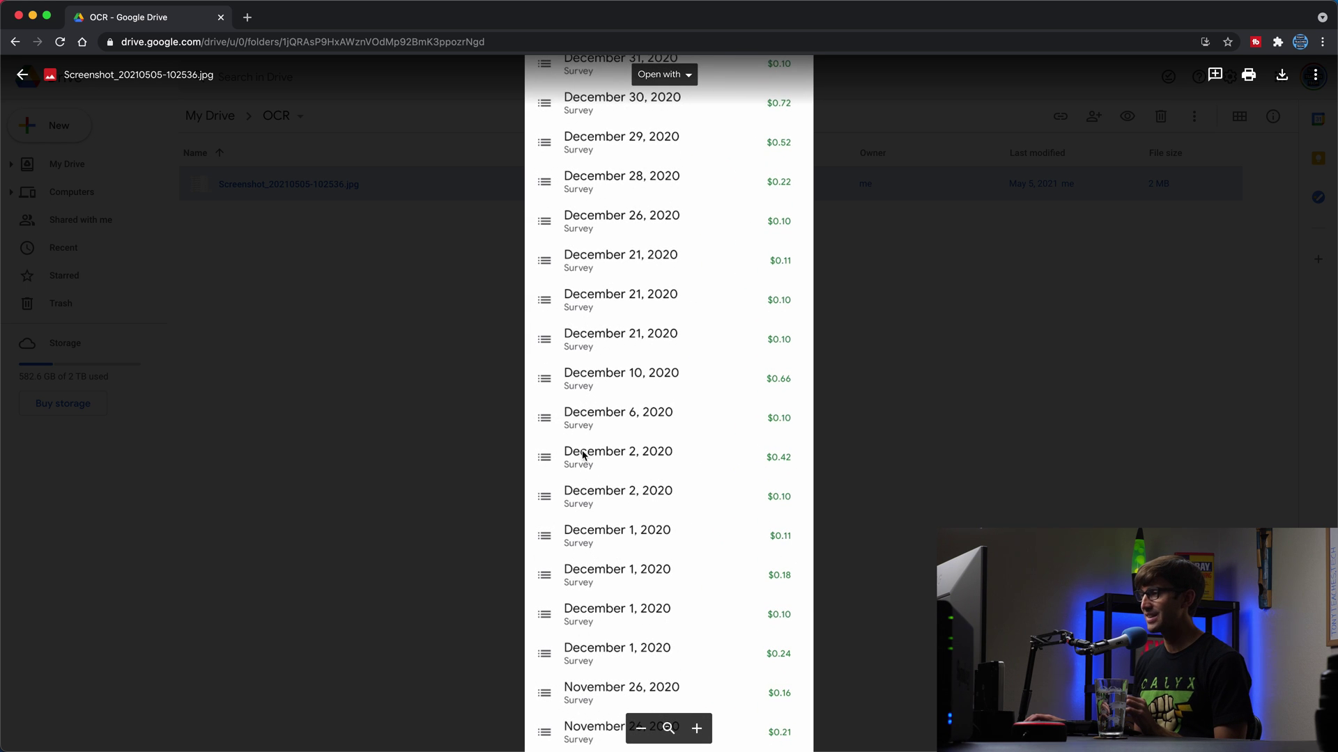
Step: Pan through the reward list from March 2021 down to late December 2020
scroll(748, 419, up, 3)
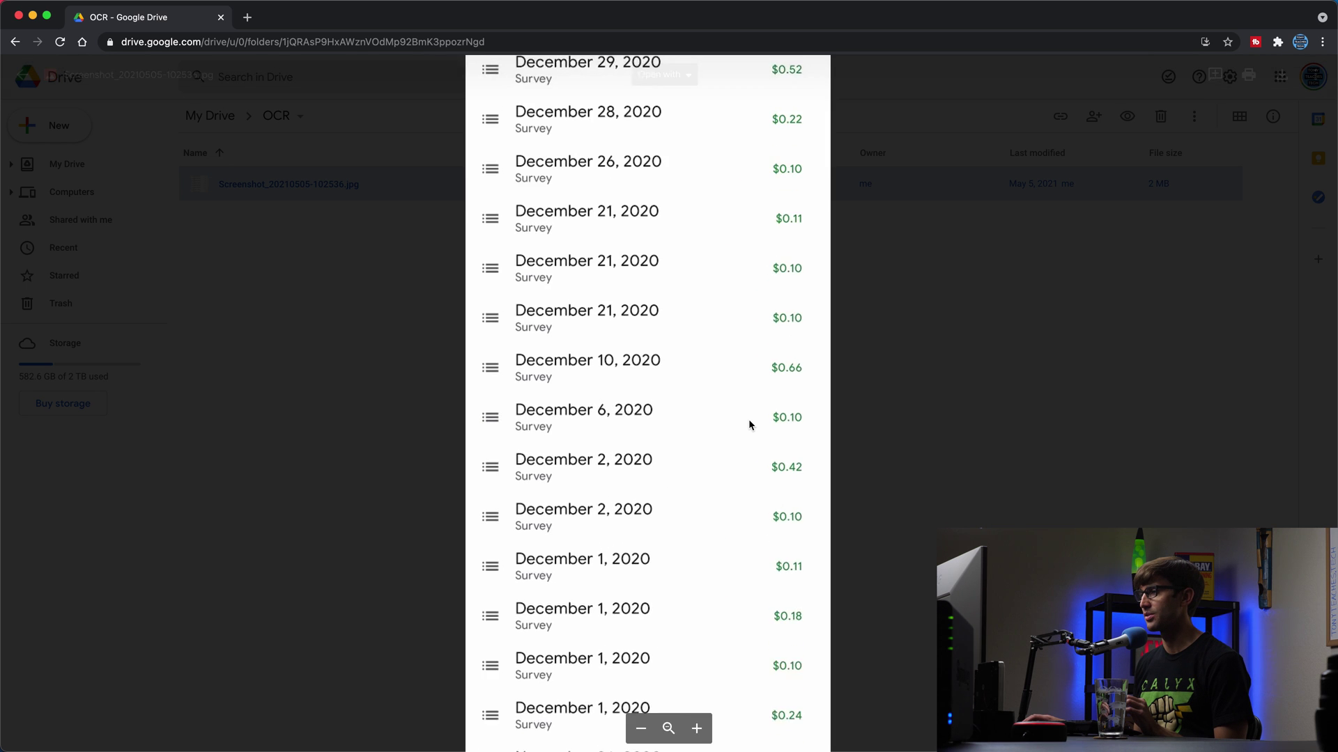
scroll(748, 419, down, 3)
scroll(749, 420, down, 2)
scroll(748, 419, up, 2)
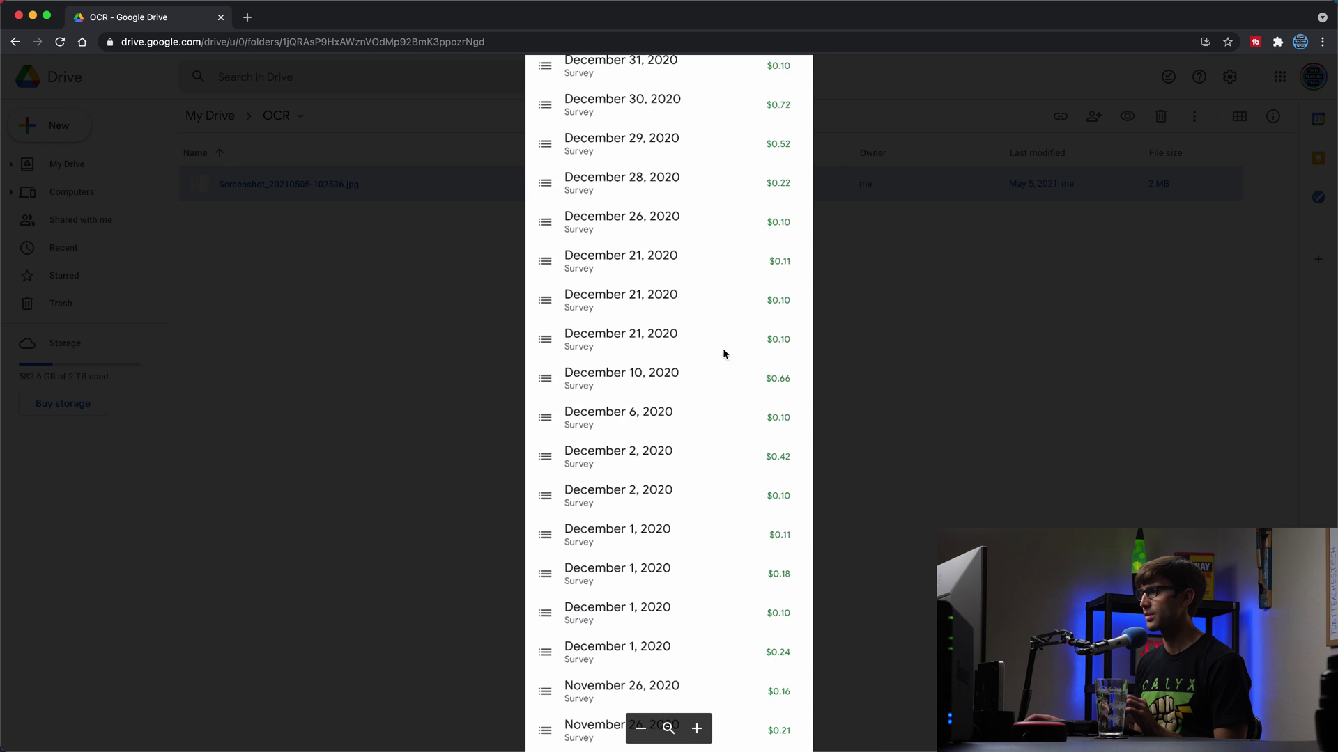
scroll(670, 442, up, 10)
scroll(644, 604, up, 10)
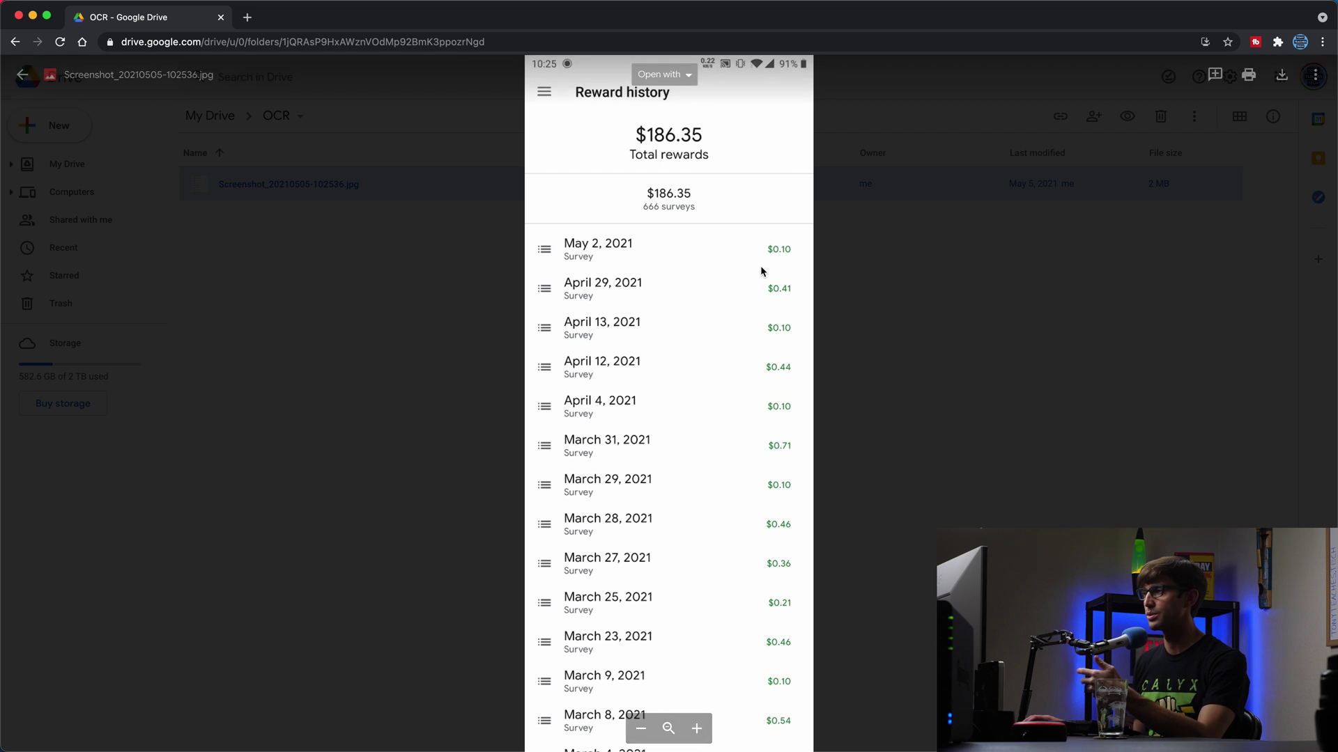
scroll(669, 439, down, 3)
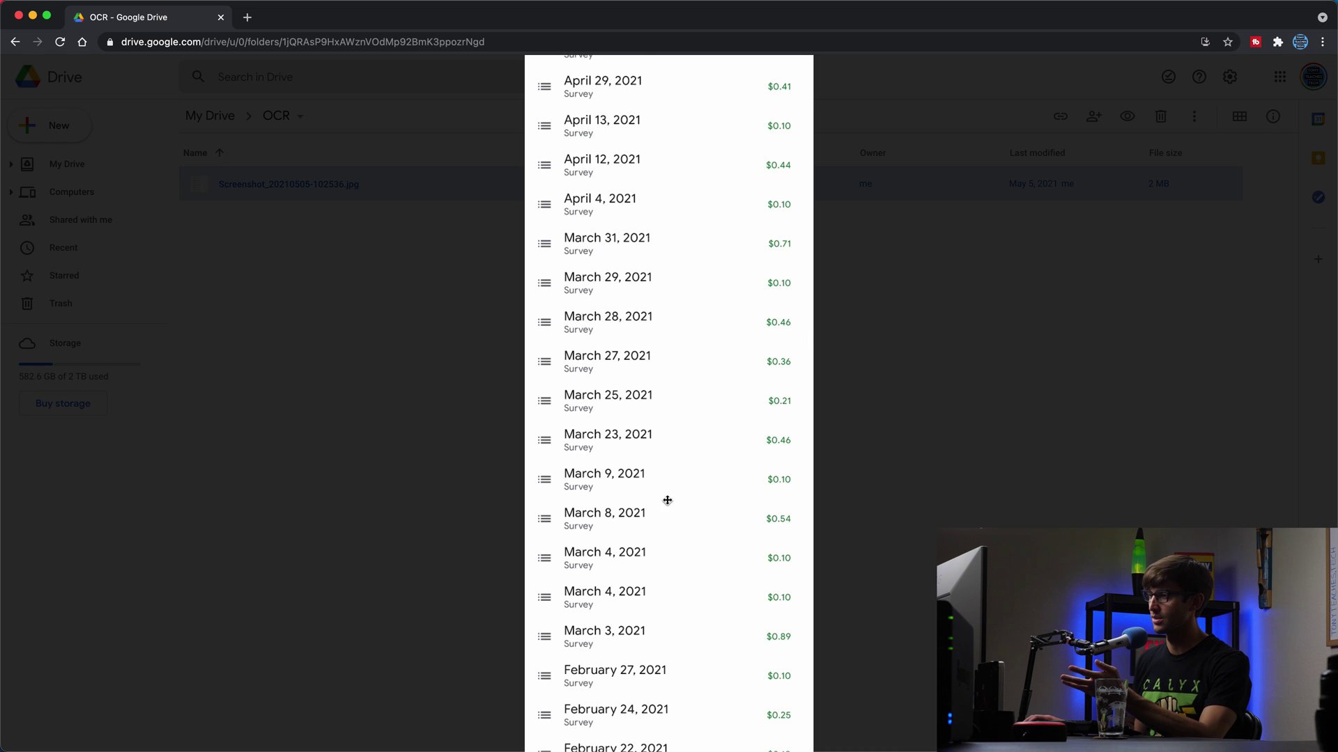
drag(668, 502, 668, 233)
drag(675, 597, 662, 317)
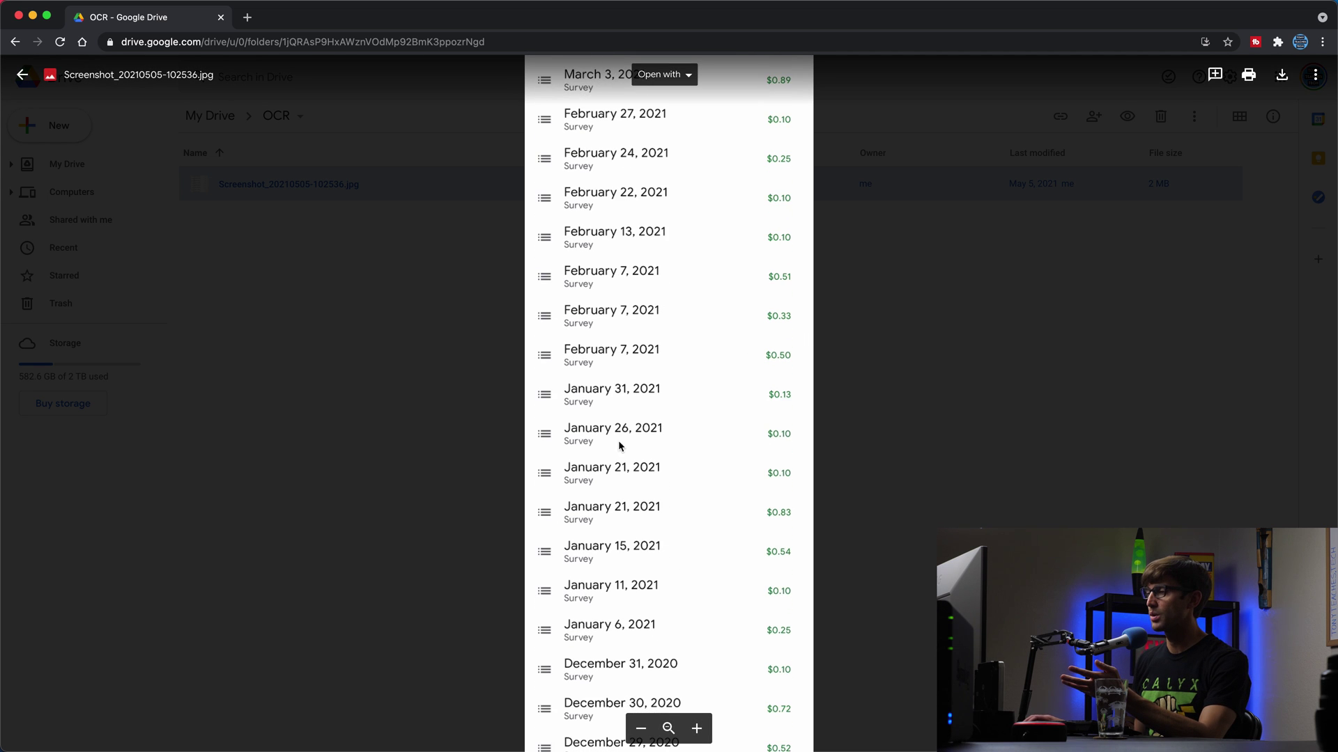
drag(618, 439, 645, 212)
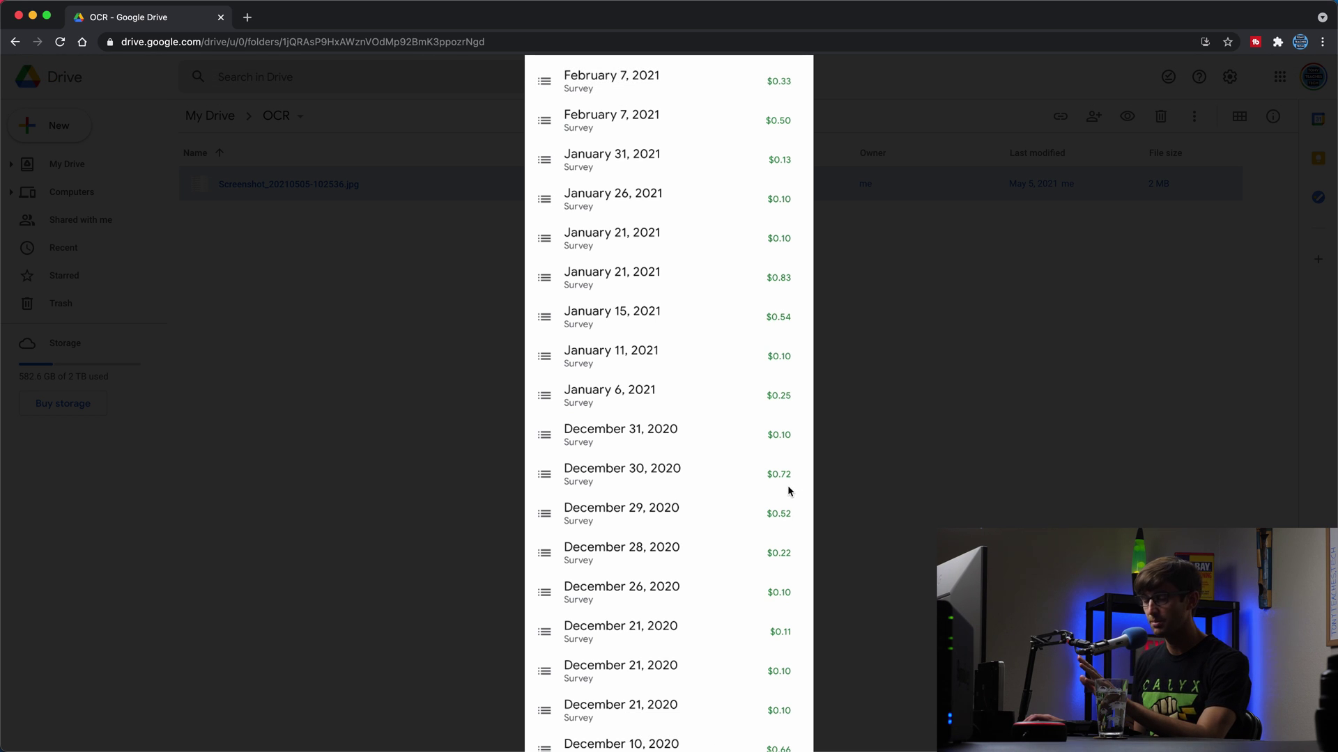
drag(677, 565, 720, 278)
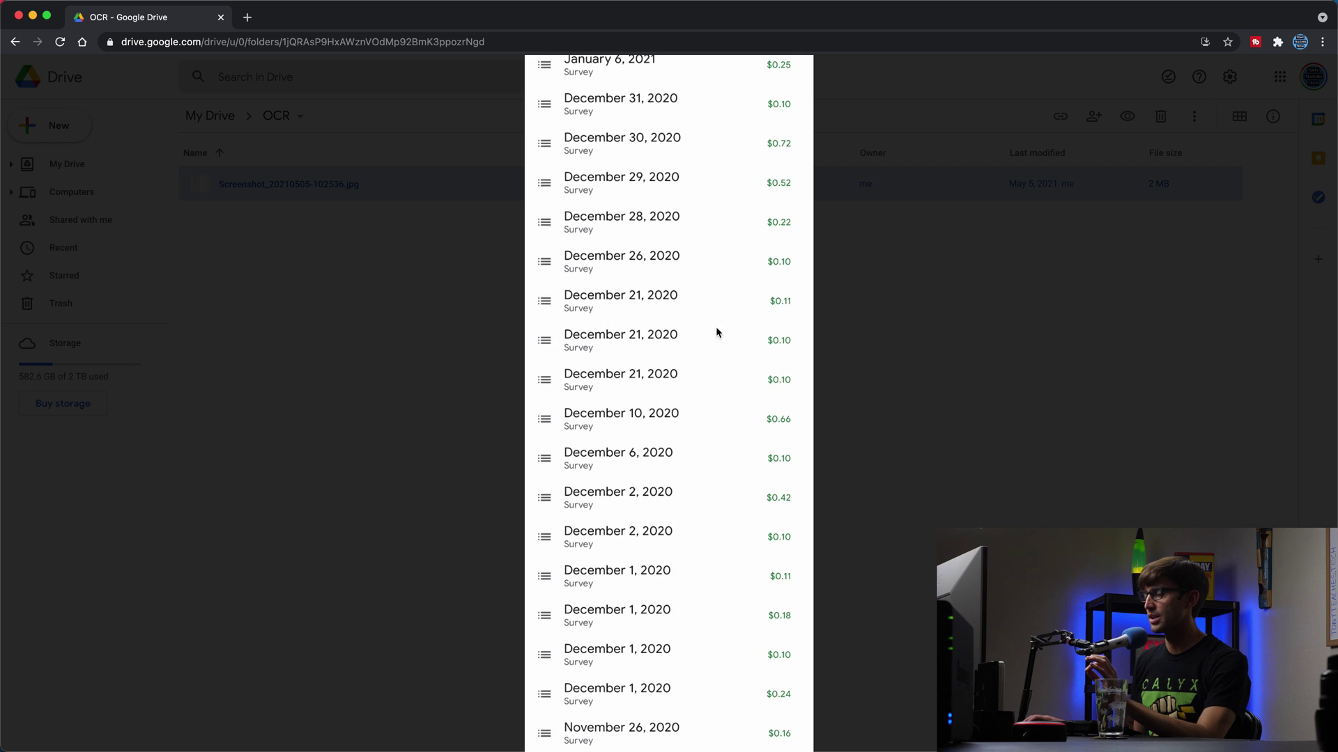
drag(717, 332, 672, 279)
scroll(655, 293, down, 2)
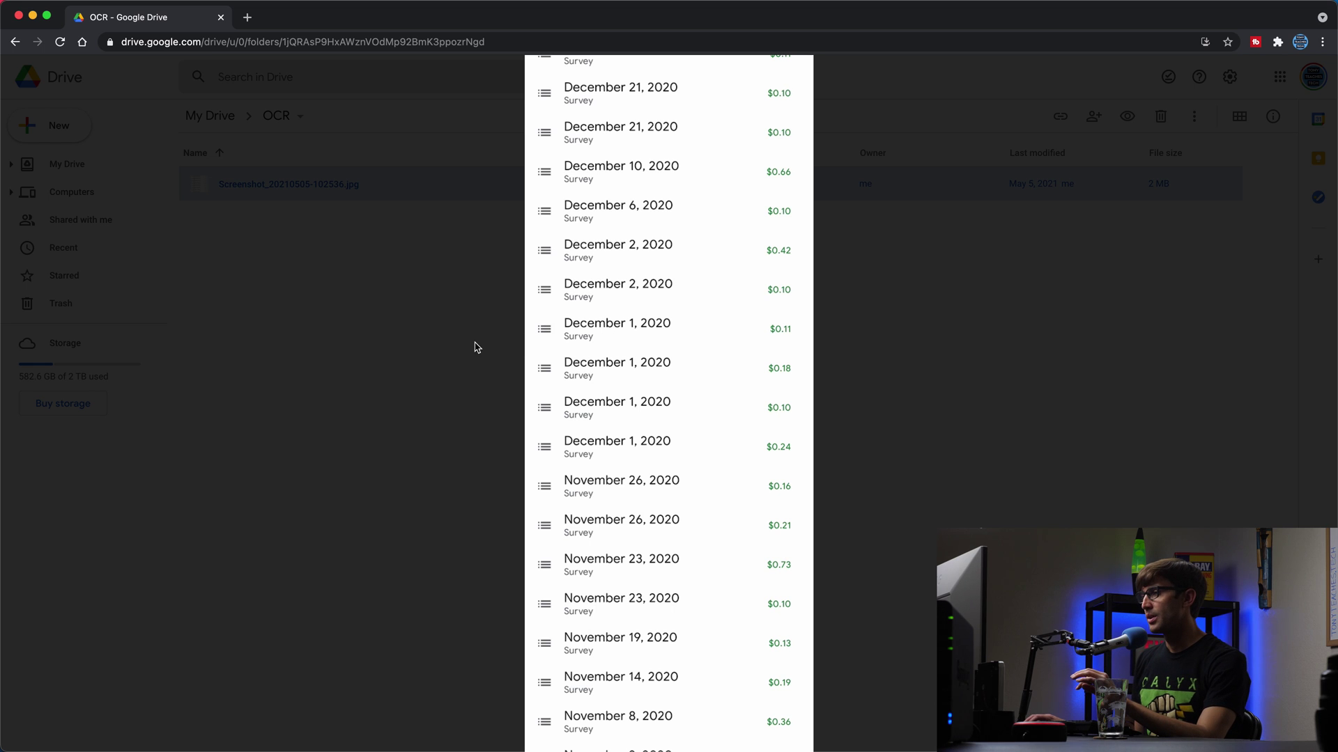
Step: Close the image preview and reselect the screenshot file
click(448, 345)
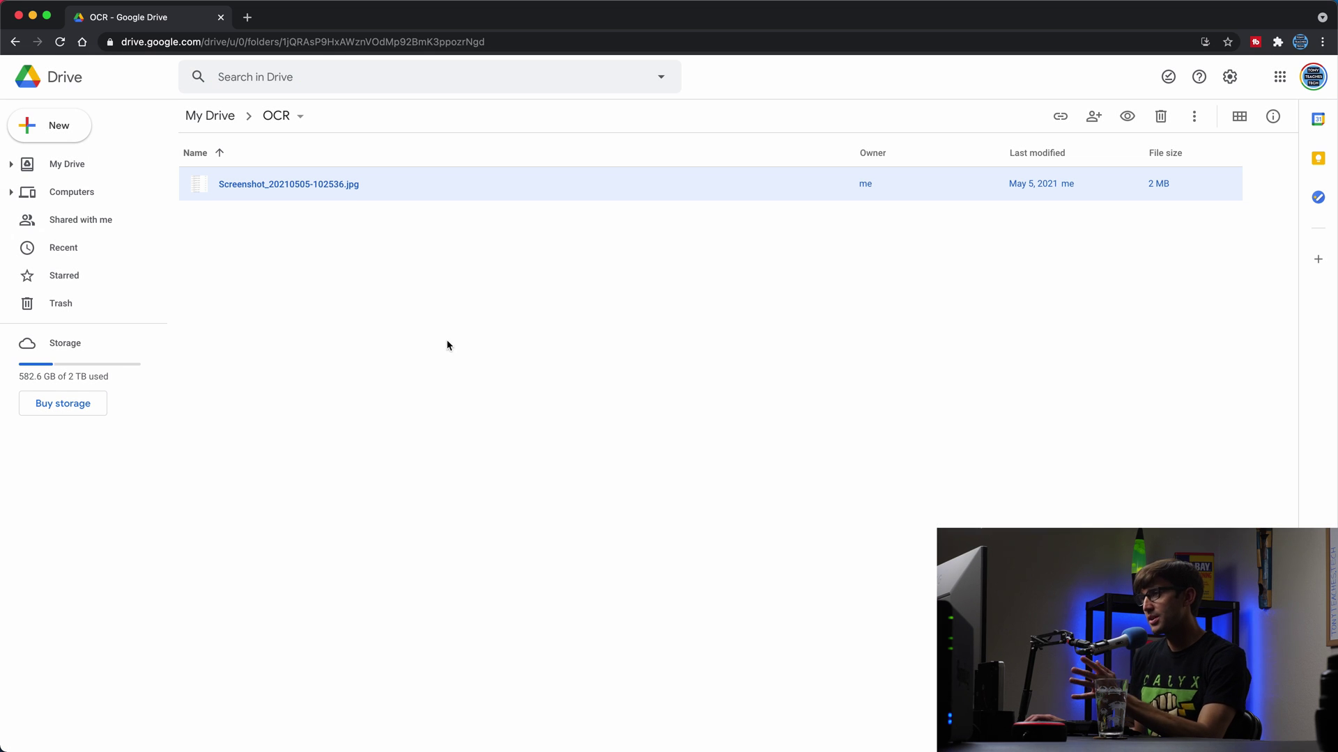
click(323, 261)
click(305, 189)
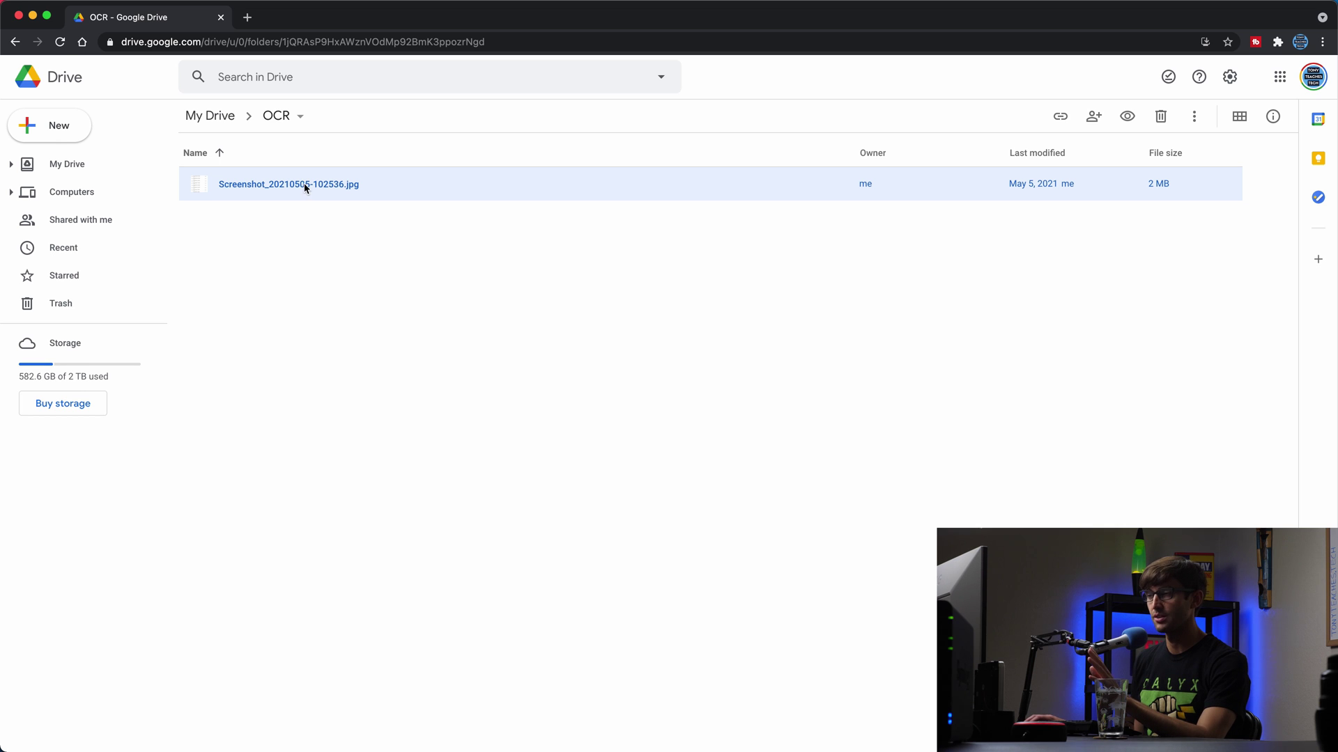
Step: Open the screenshot file with Google Docs via Open with
right_click(304, 189)
mouse_move(452, 234)
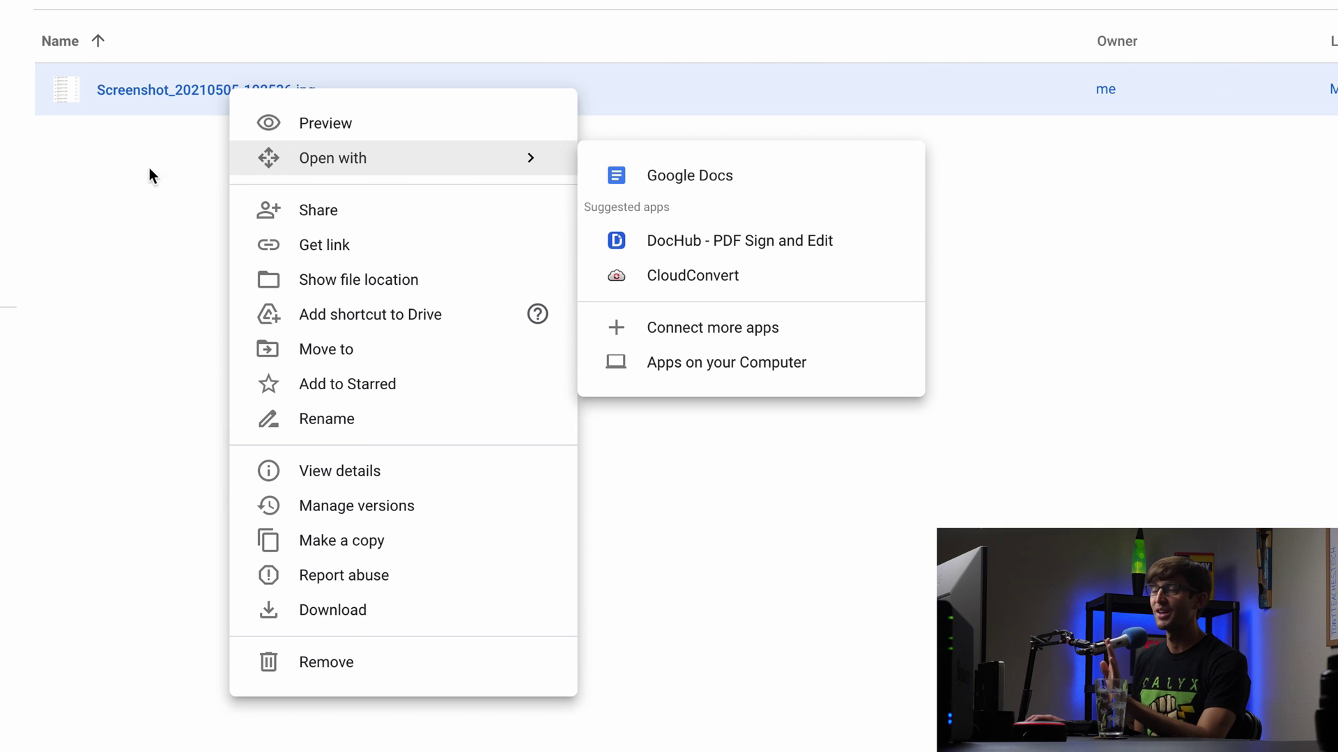
click(129, 158)
click(169, 99)
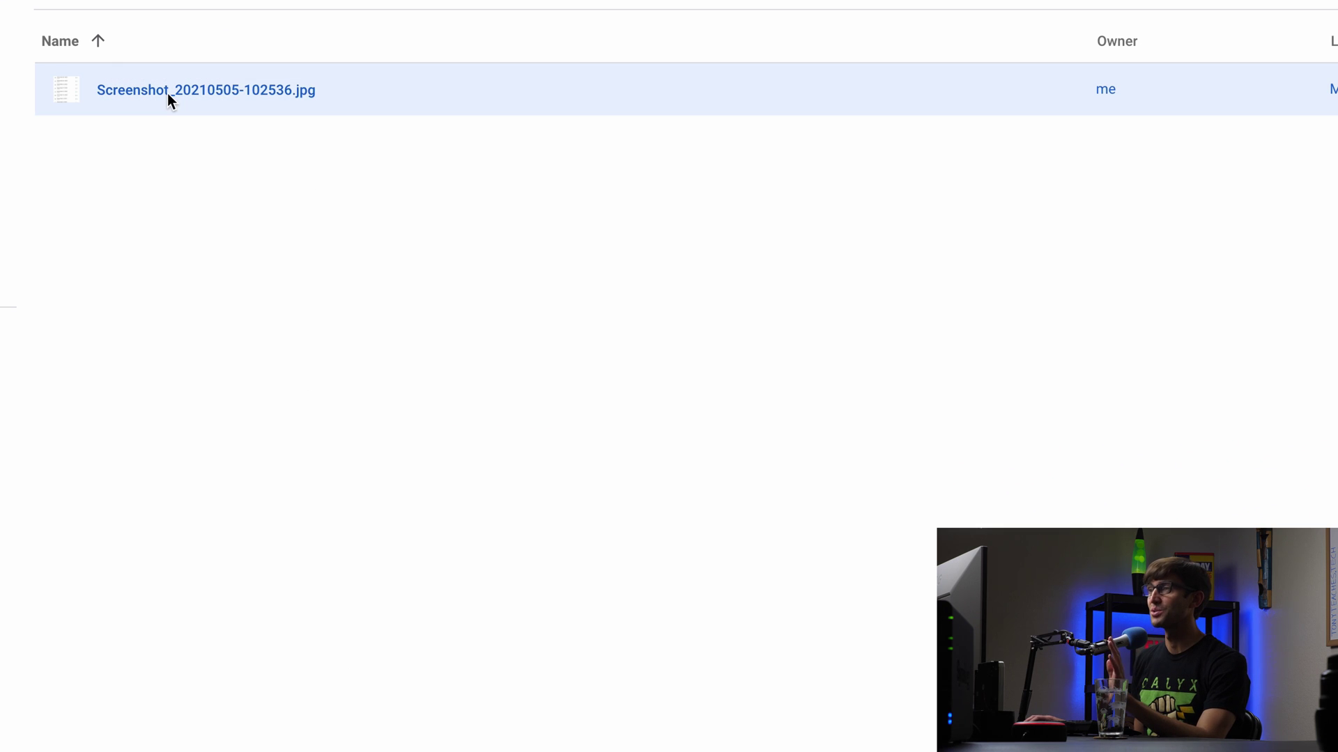
right_click(169, 99)
mouse_move(352, 171)
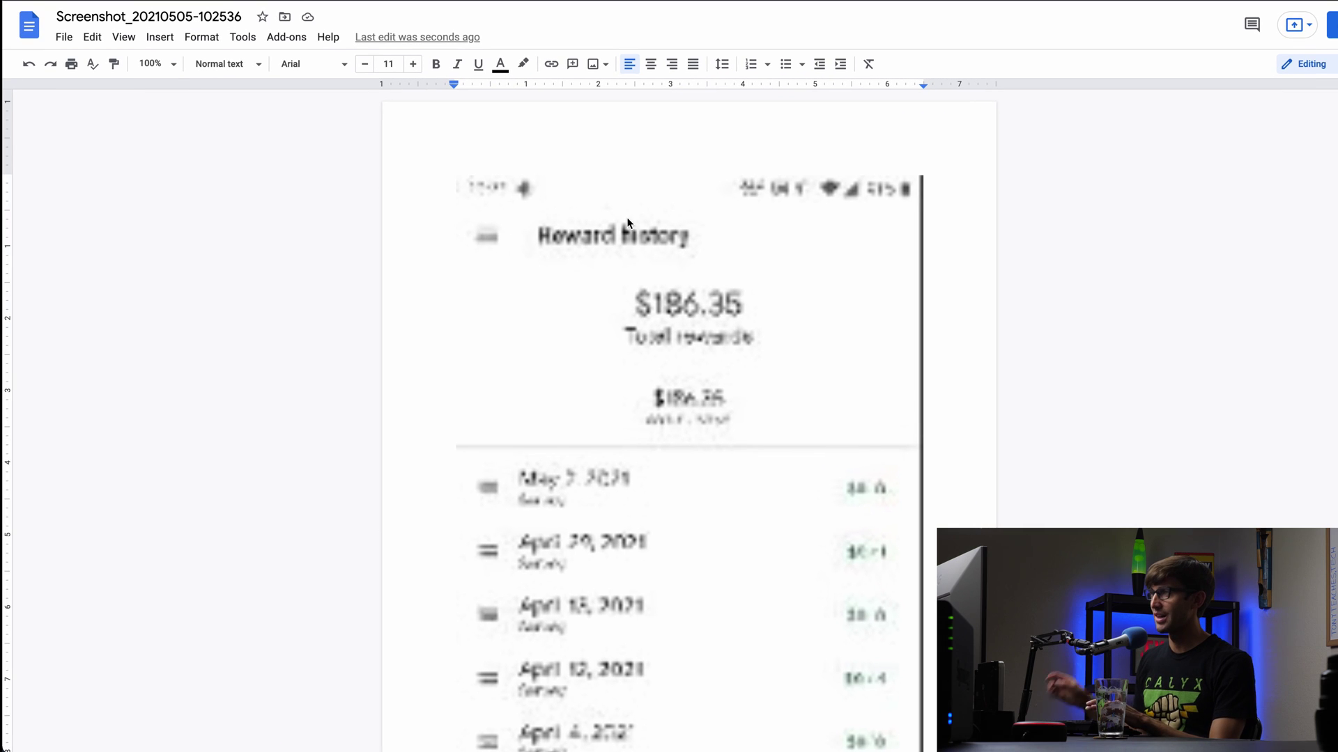
Step: Delete the embedded screenshot image, keeping the OCR'd text, and scroll through it
click(617, 307)
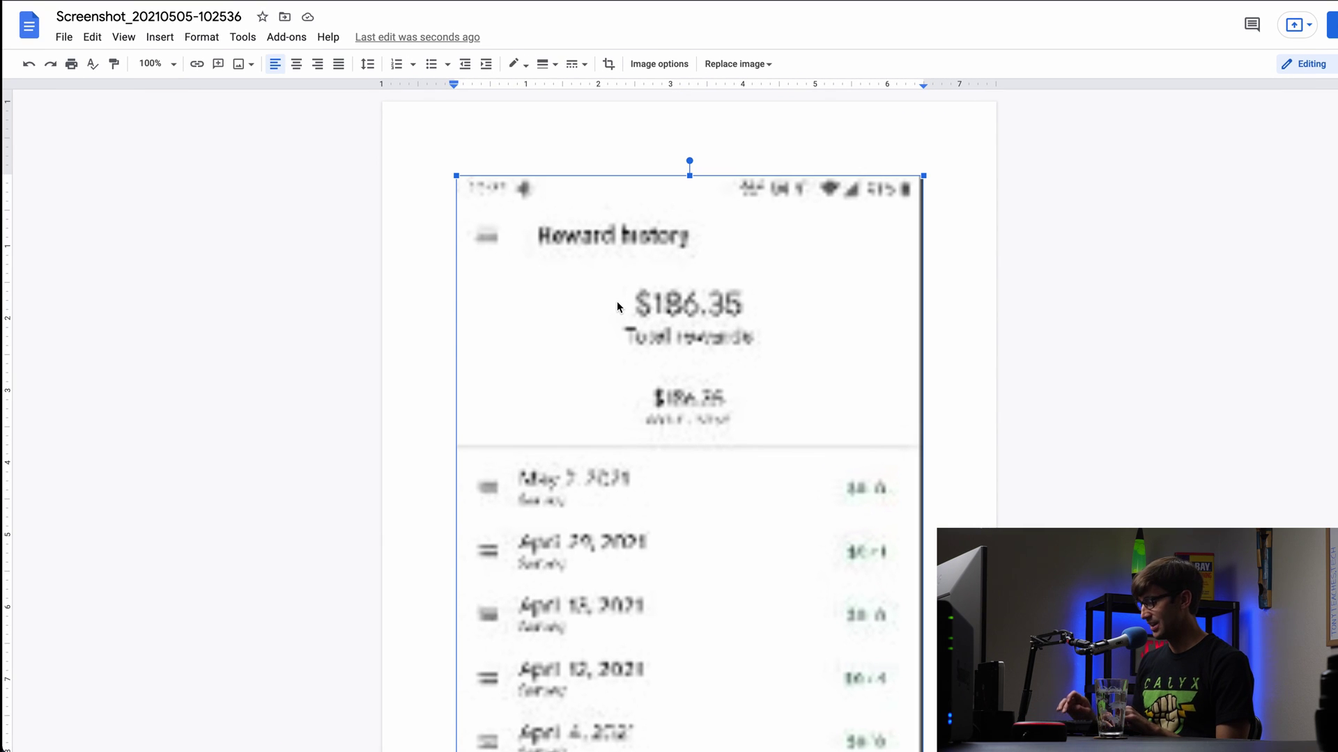
key(Delete)
scroll(666, 249, down, 3)
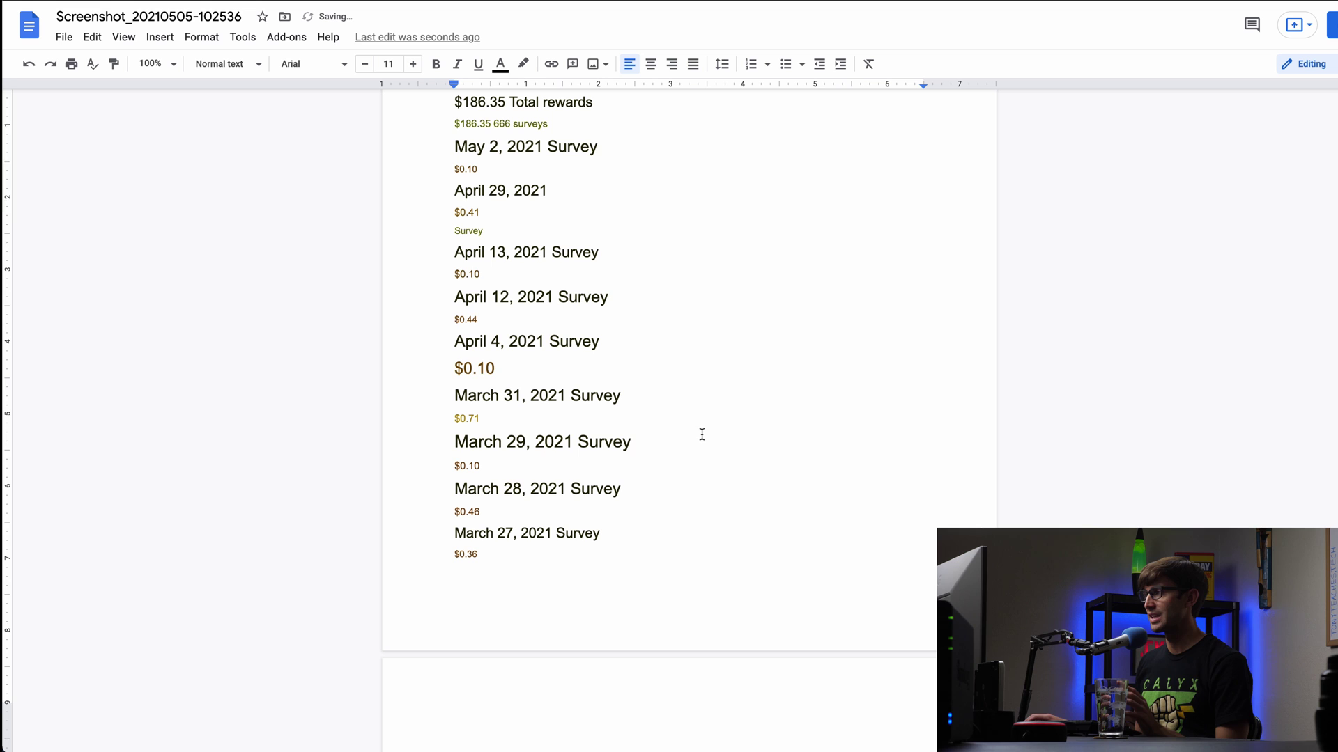
drag(543, 148, 560, 518)
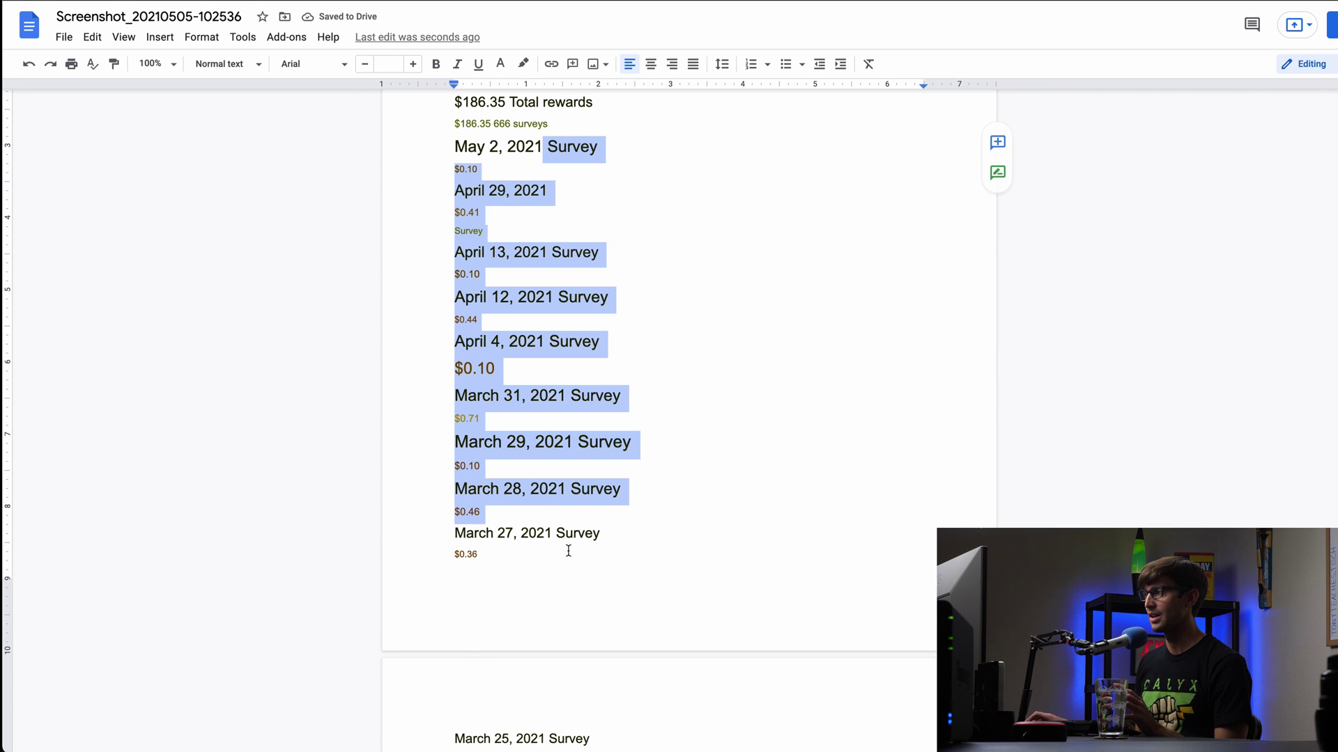
scroll(745, 379, down, 20)
scroll(746, 386, down, 10)
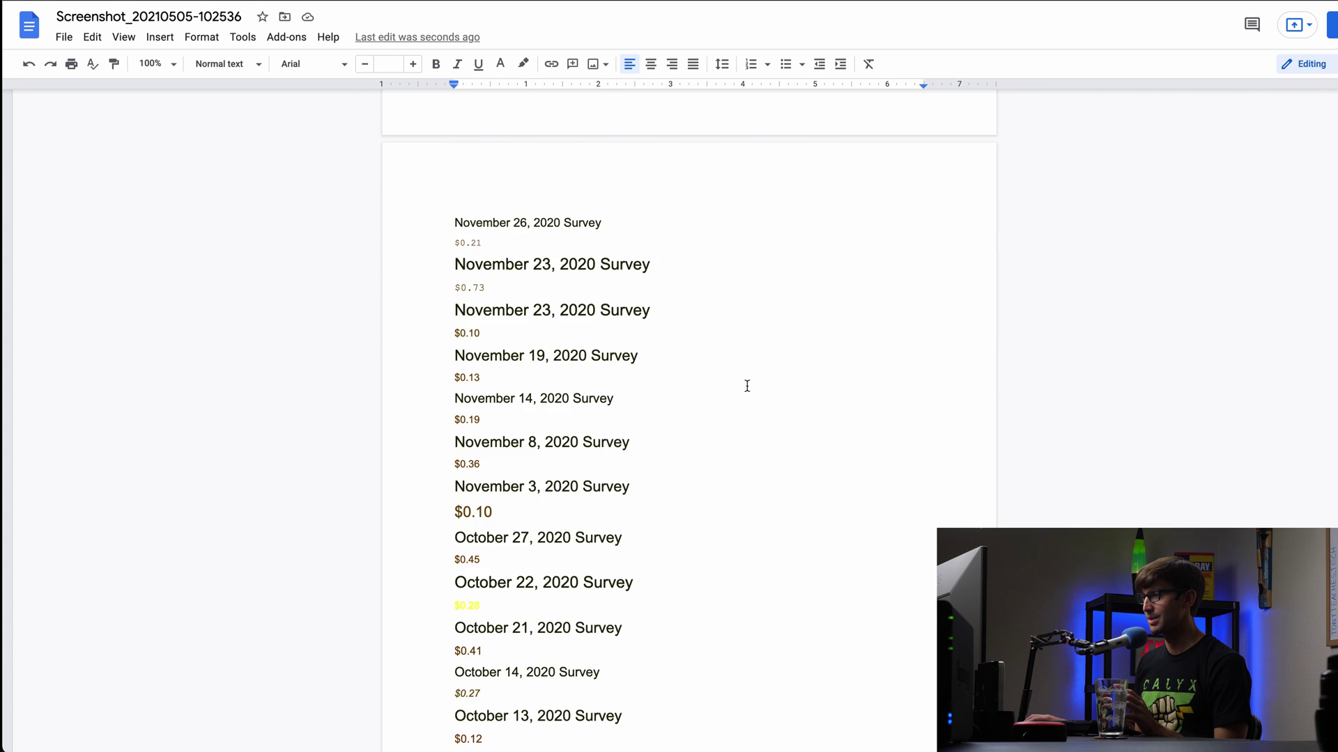
scroll(747, 386, up, 12)
scroll(749, 385, down, 5)
scroll(742, 388, up, 4)
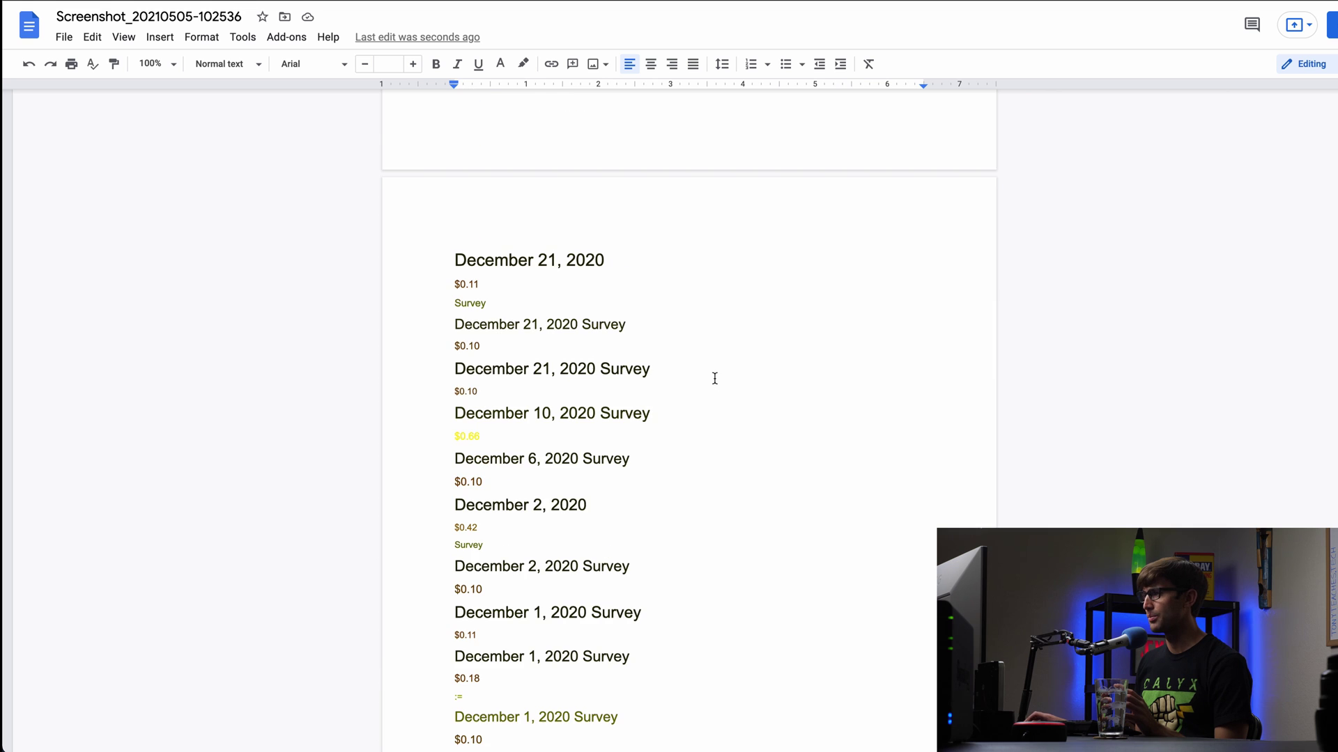
scroll(696, 377, down, 1)
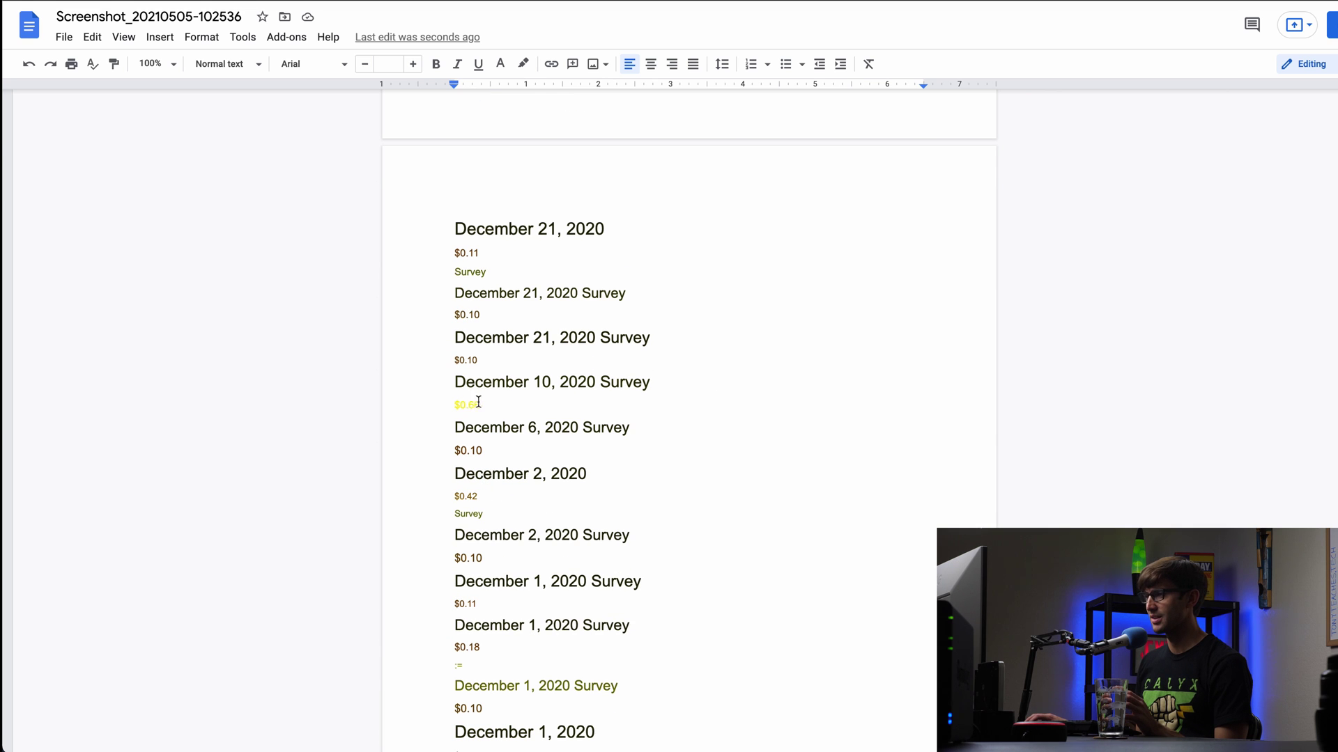
Step: Inspect stray OCR fragments like 0.66, ':=' and loose 'Survey' words, then return to the top
drag(478, 402, 456, 404)
click(501, 416)
scroll(518, 449, down, 4)
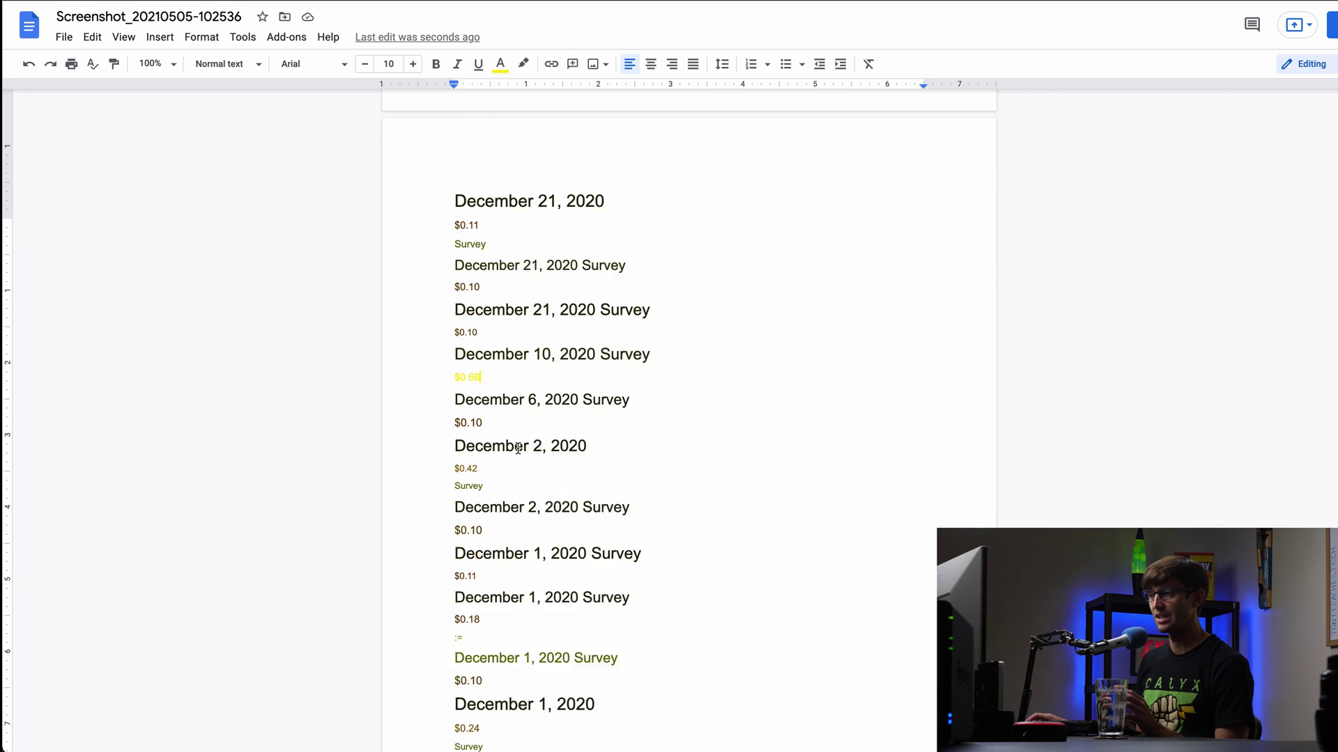
drag(487, 517, 455, 516)
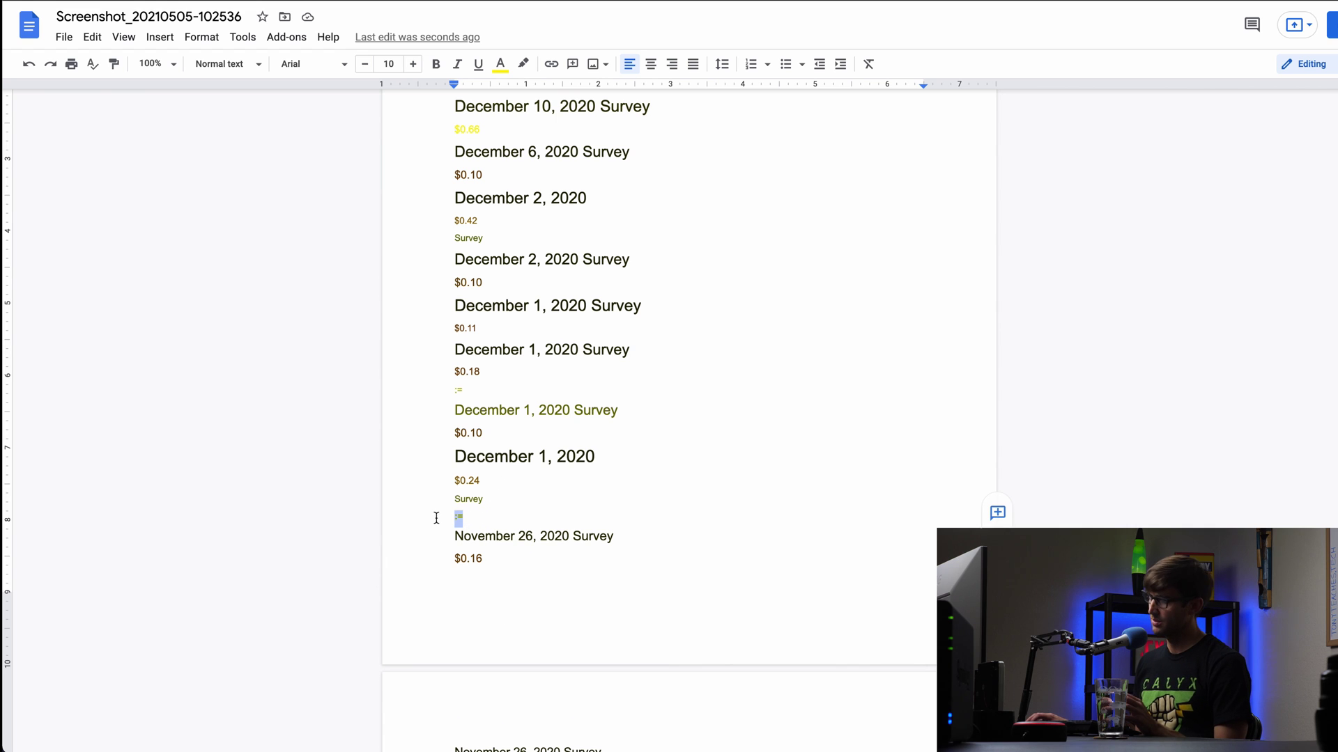
click(491, 520)
scroll(490, 521, down, 5)
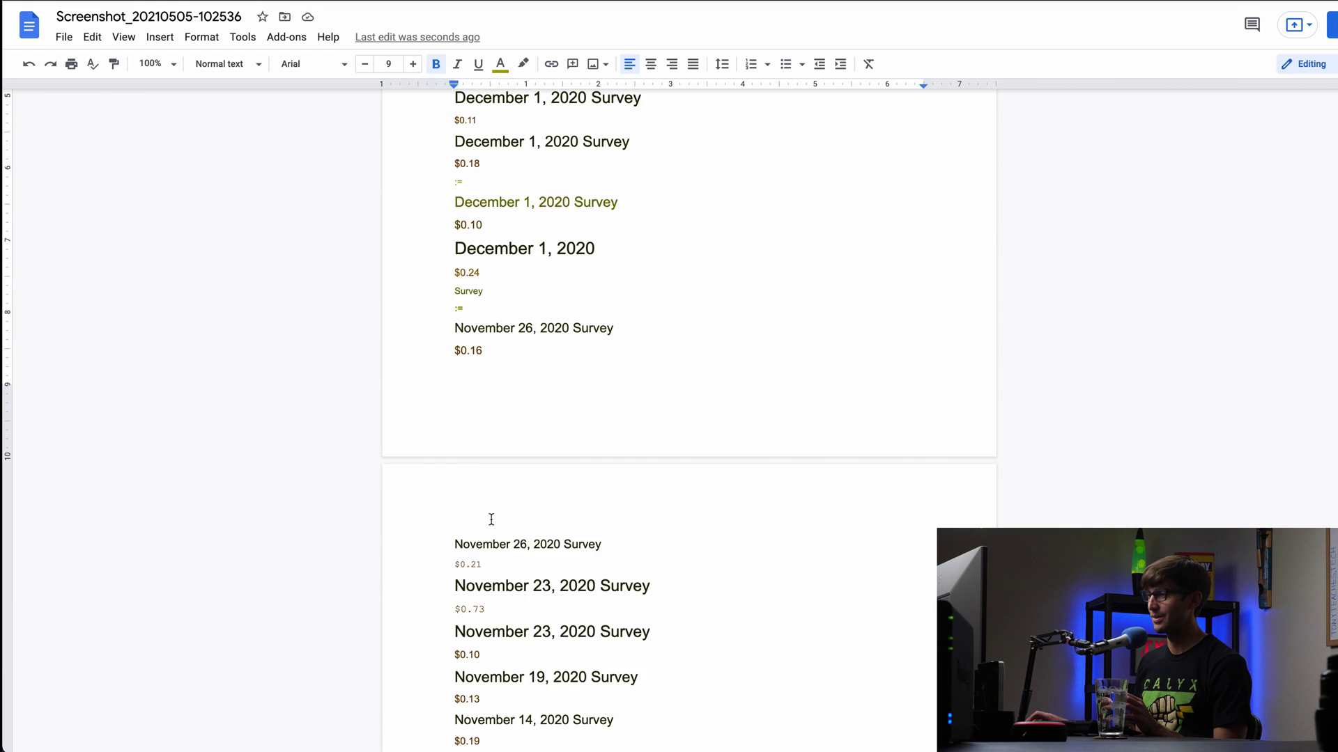
double_click(619, 482)
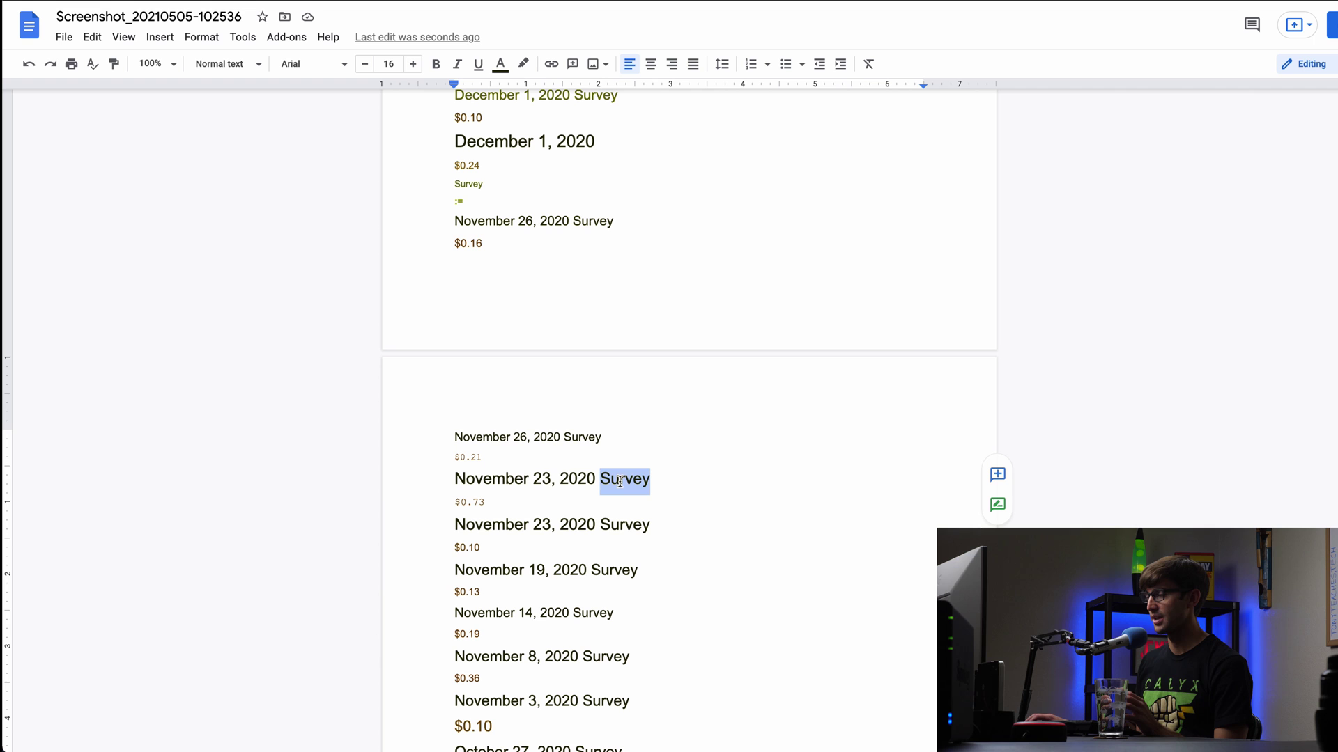
triple_click(502, 478)
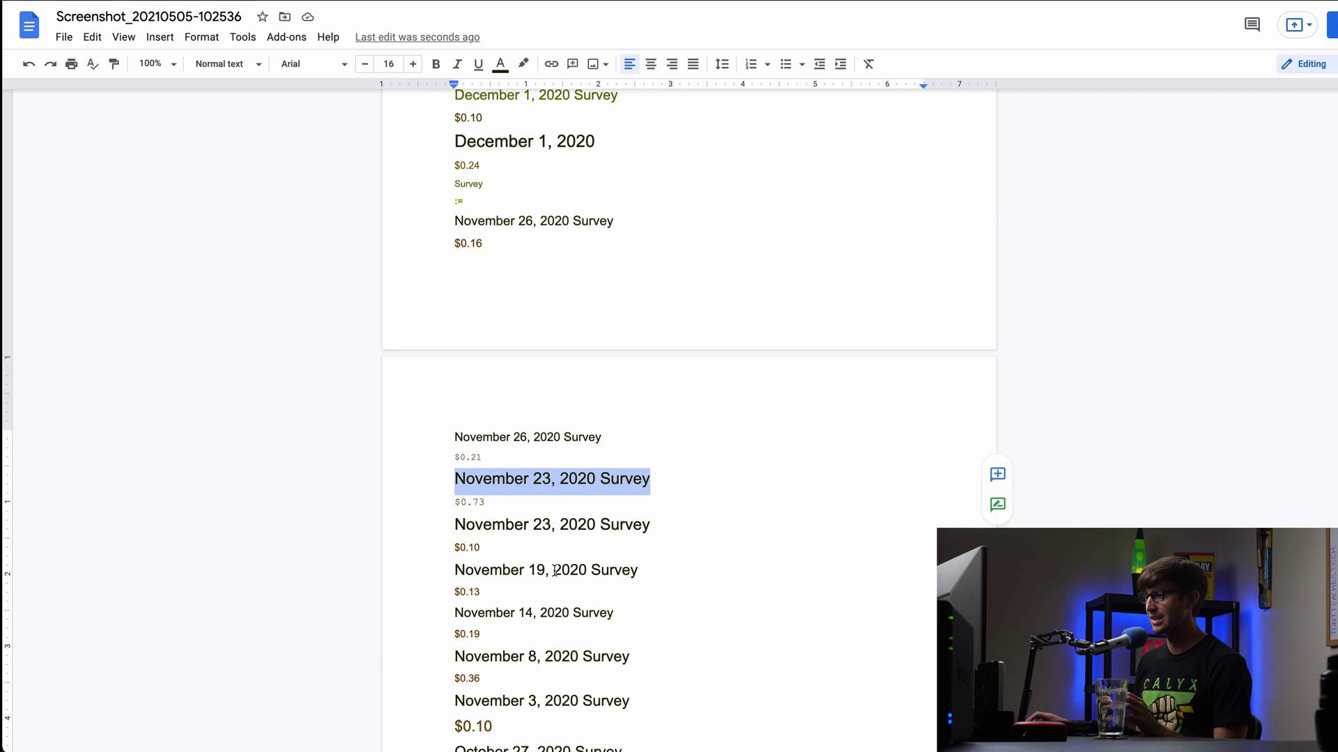
scroll(555, 568, down, 6)
scroll(561, 564, up, 10)
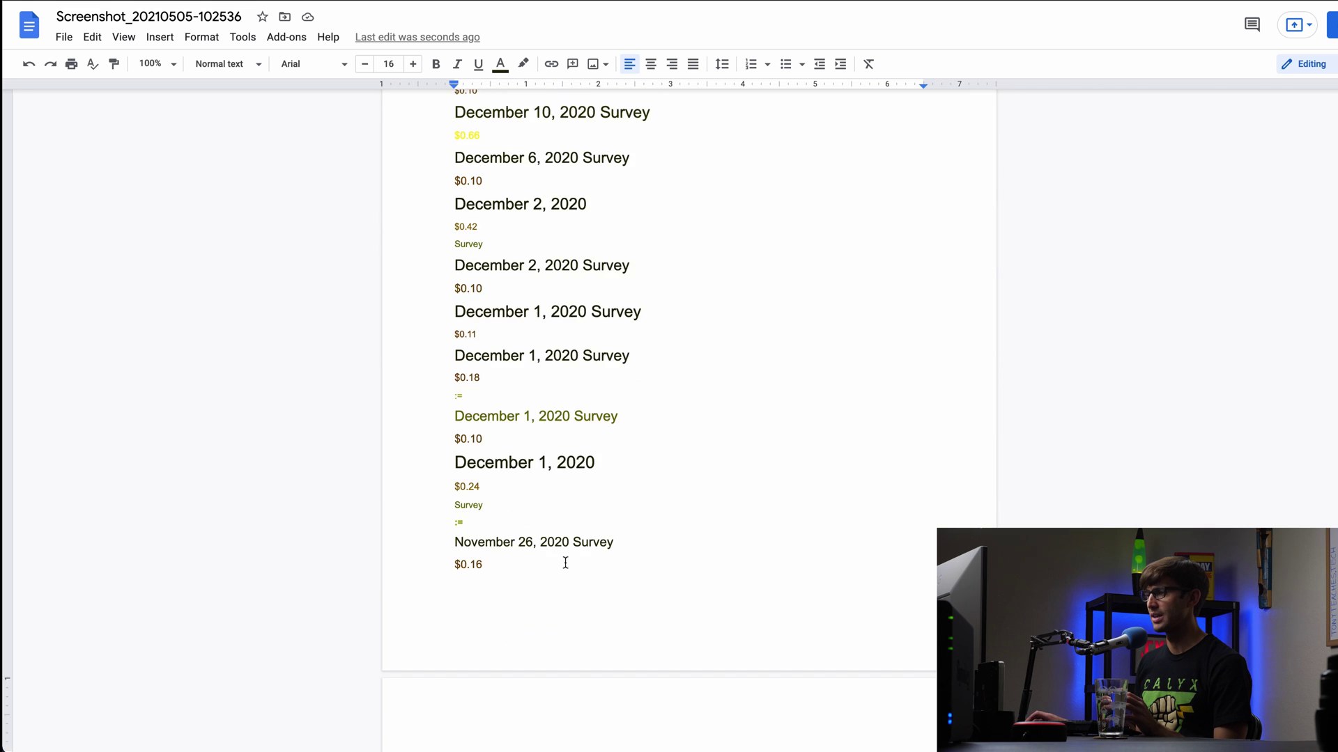
scroll(565, 563, up, 6)
click(476, 390)
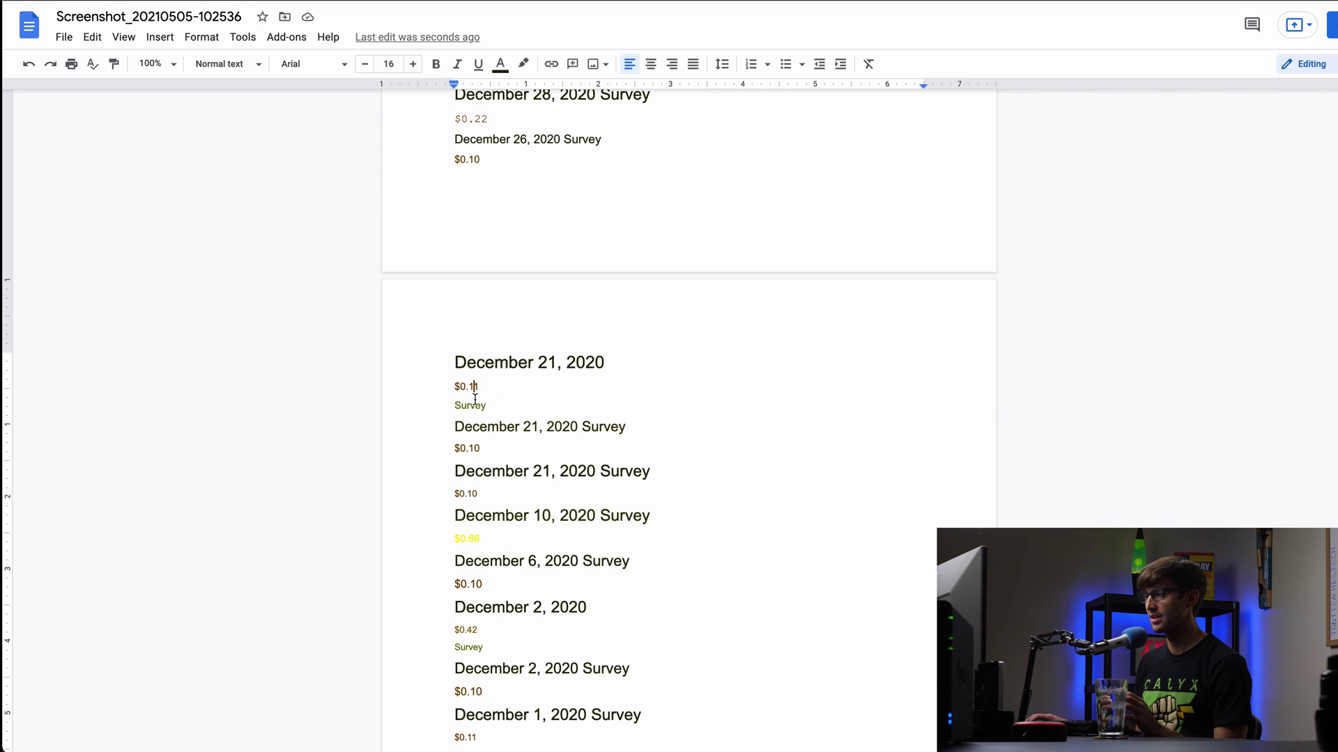
double_click(471, 405)
scroll(616, 423, up, 7)
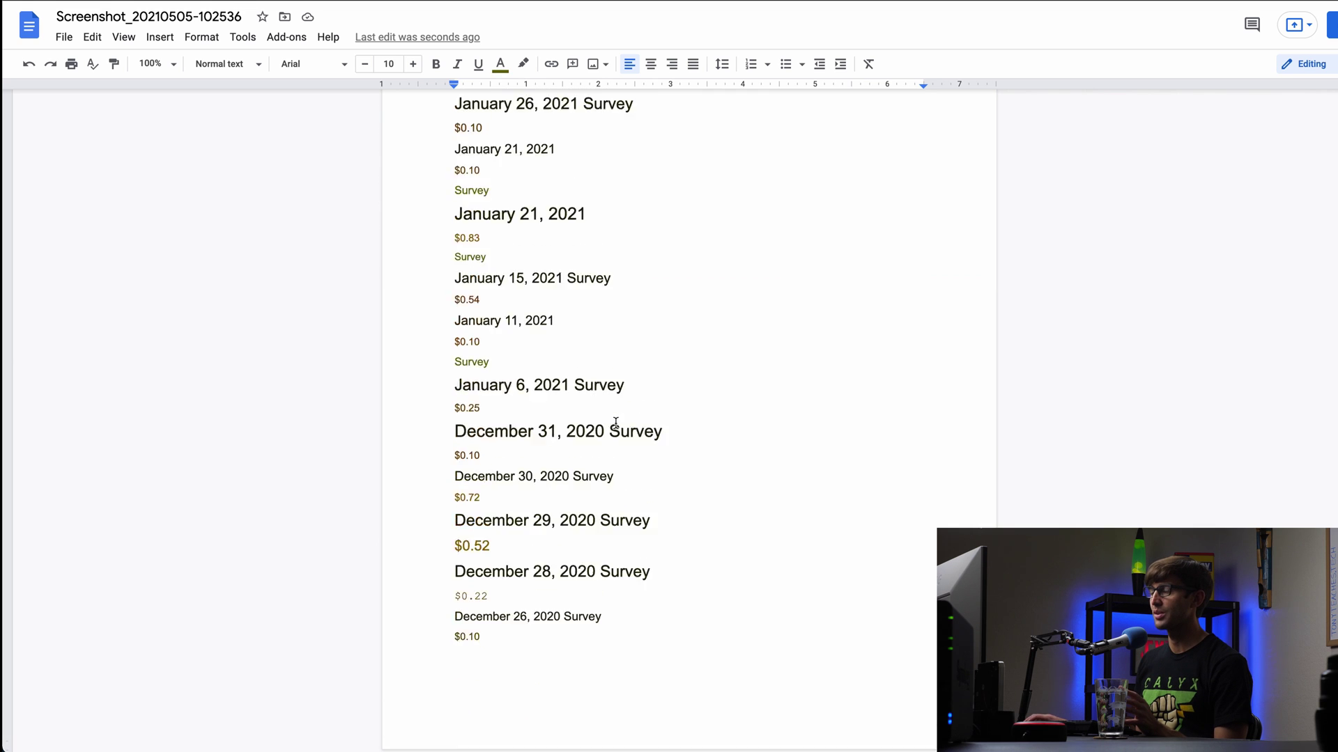
scroll(616, 422, up, 20)
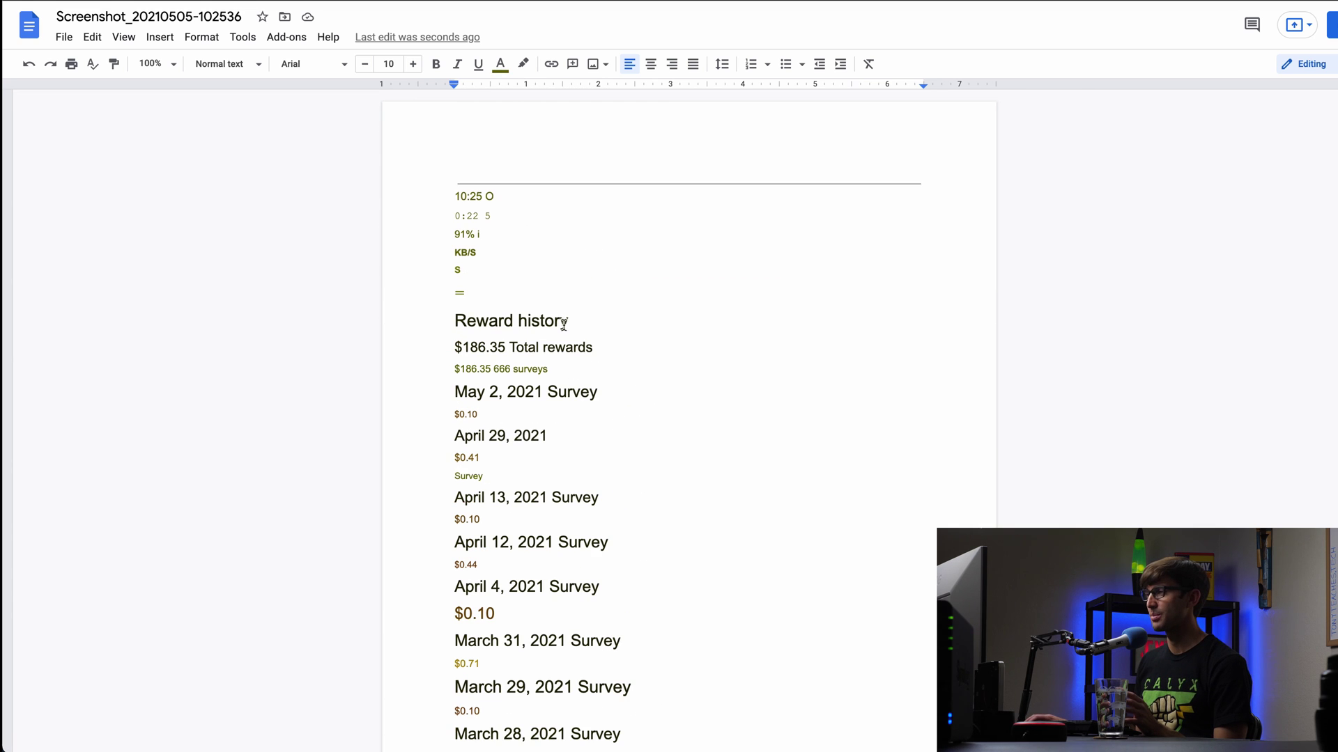
Step: Delete the header text through the $186.35 totals line above the first survey
click(558, 371)
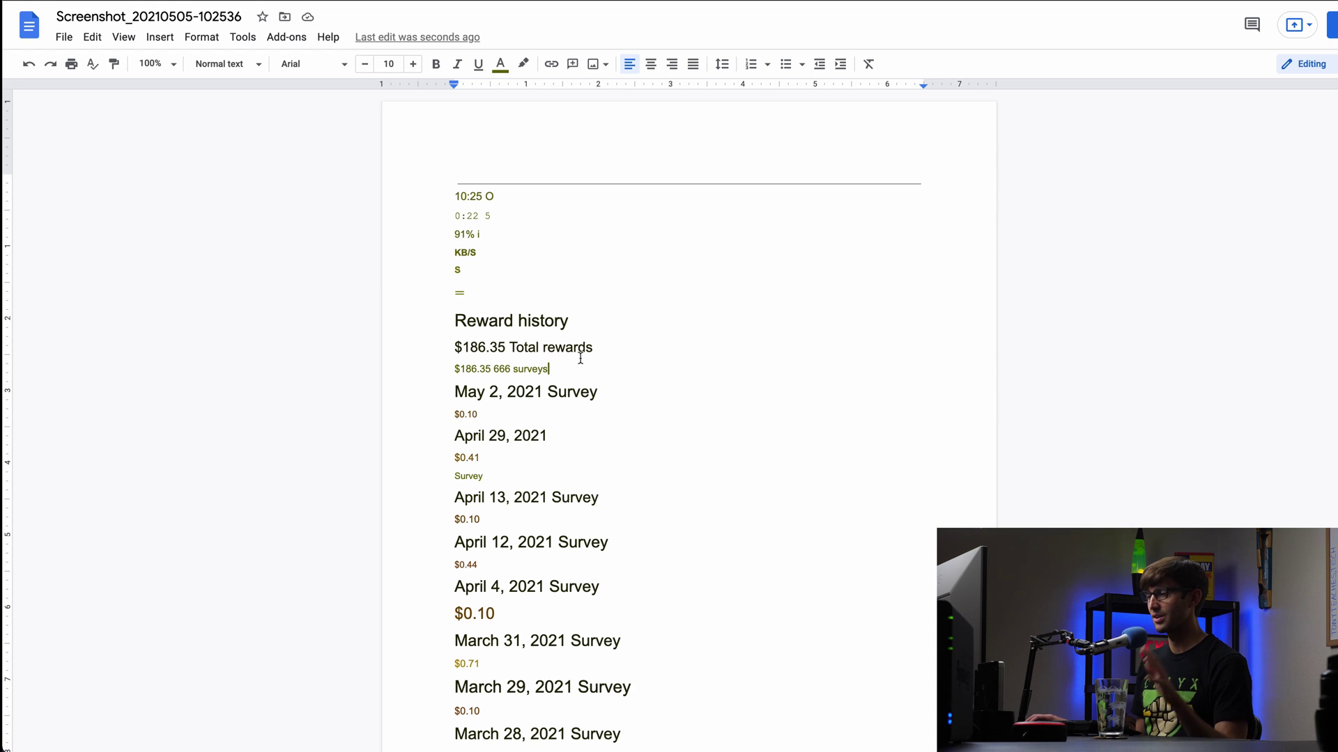
shift+click(383, 102)
key(Delete)
key(Delete)
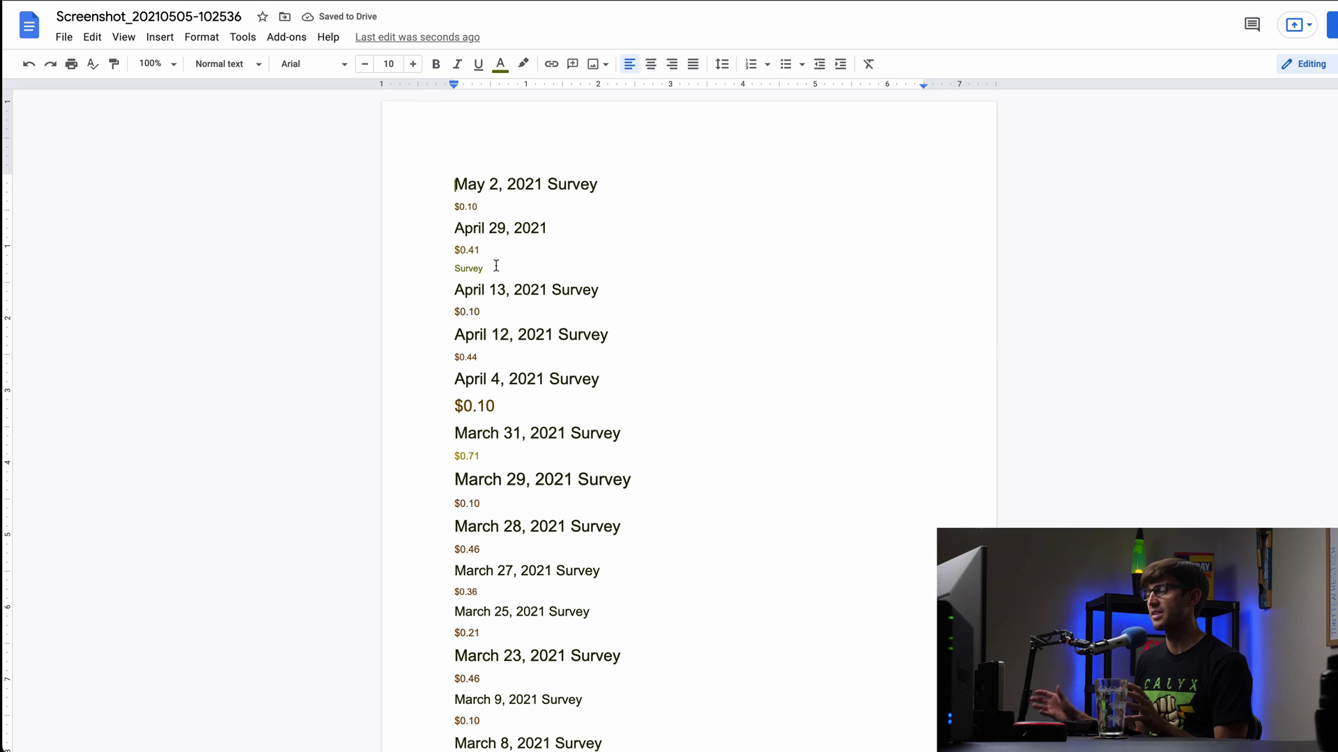
Step: Remove stray 'Survey' lines under $0.41, $0.13, $0.10 and $0.83
drag(491, 269, 447, 269)
key(BackSpace)
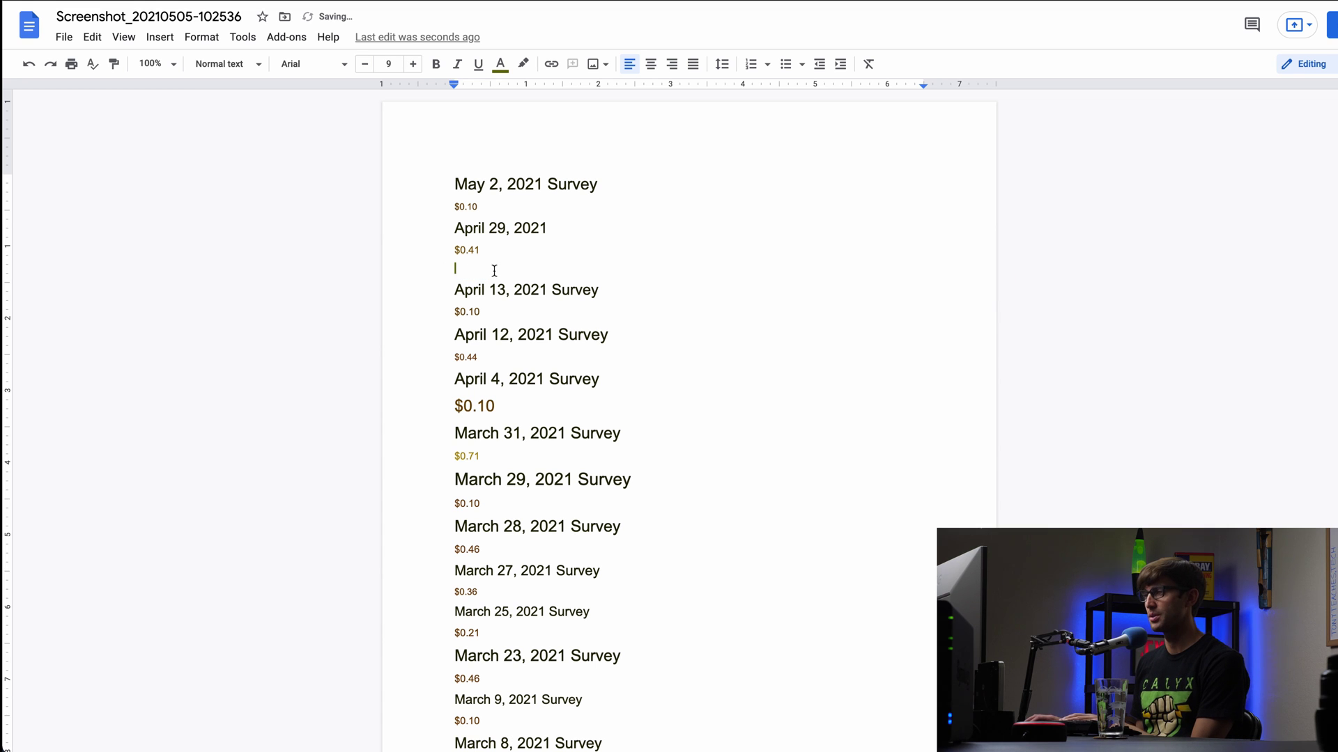
key(BackSpace)
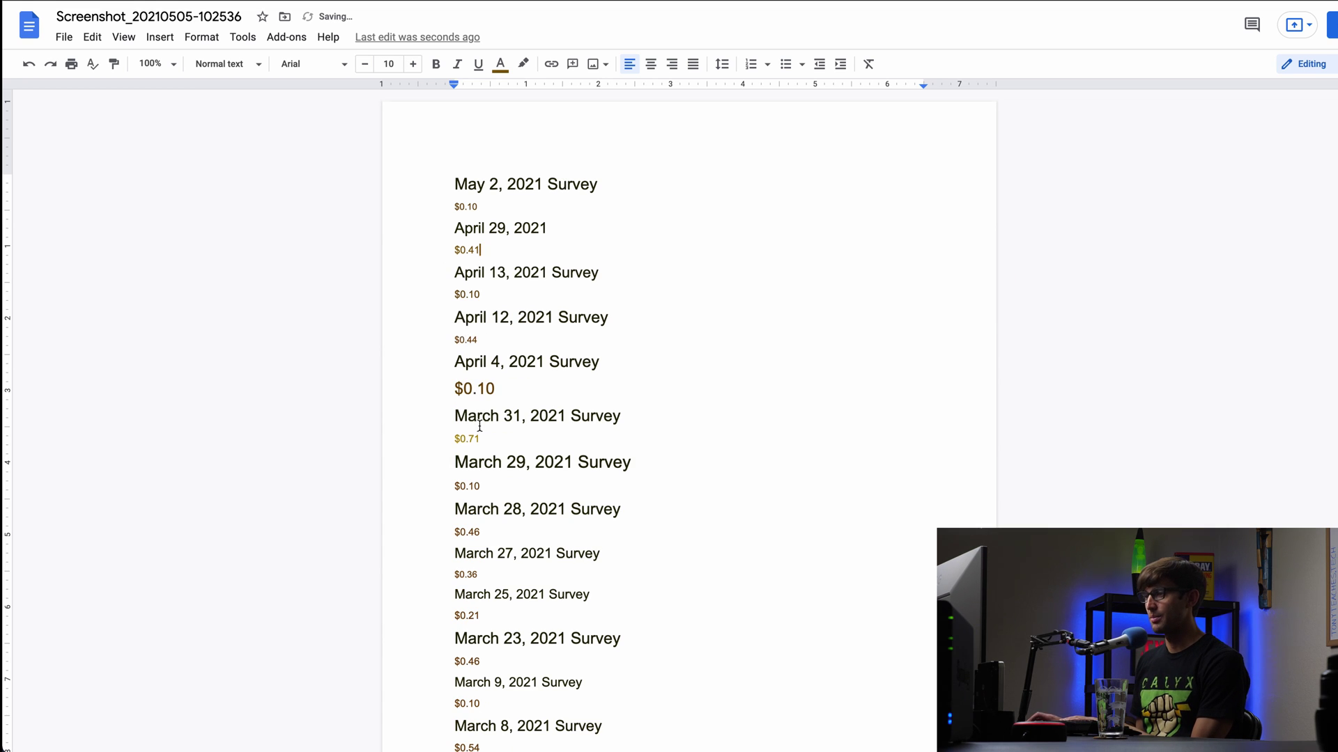
scroll(480, 426, down, 5)
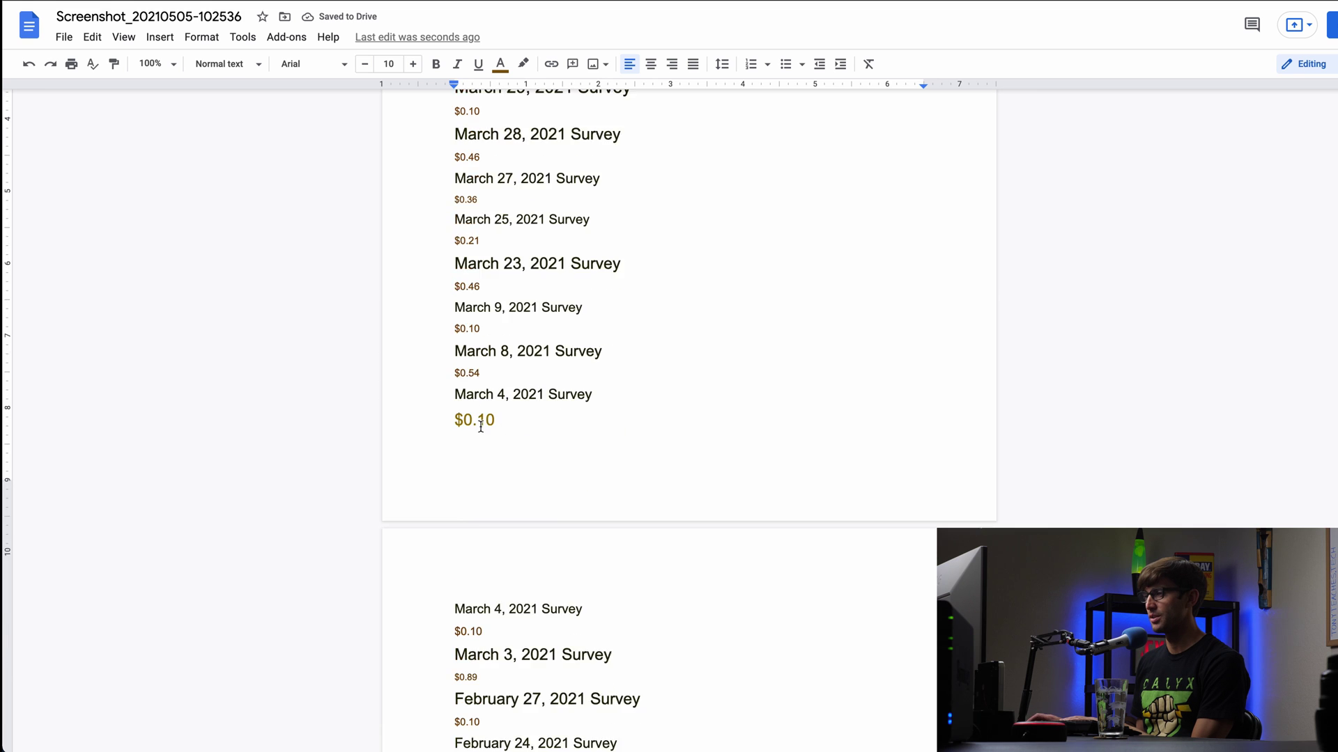
scroll(481, 426, down, 8)
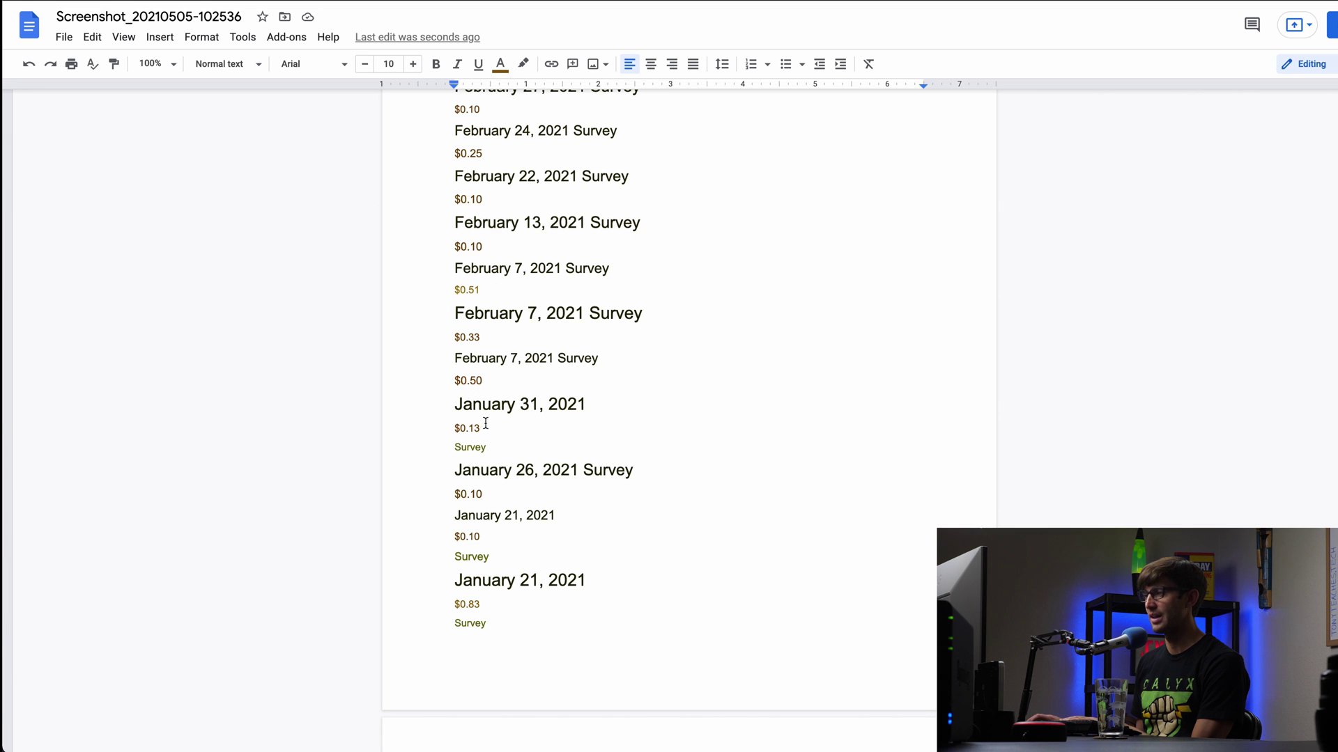
double_click(493, 444)
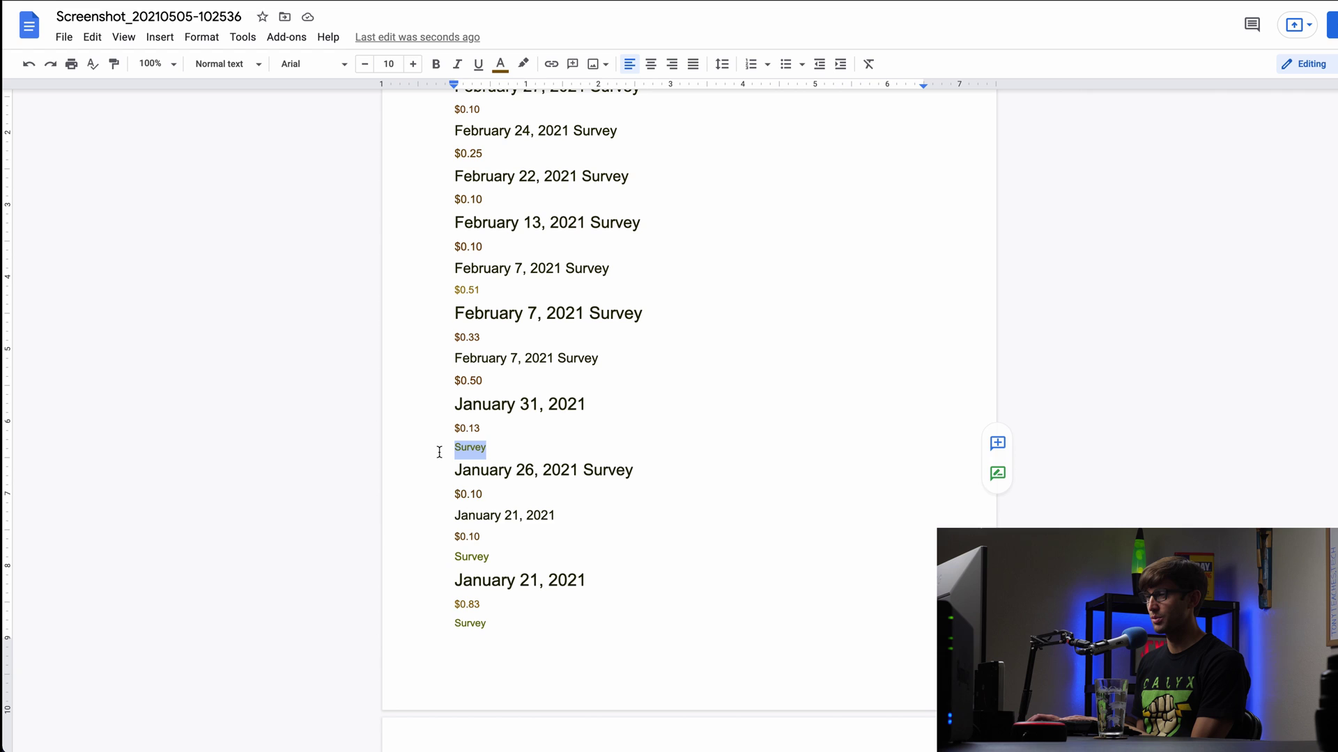
key(BackSpace)
key(BackSpace)
scroll(502, 477, down, 1)
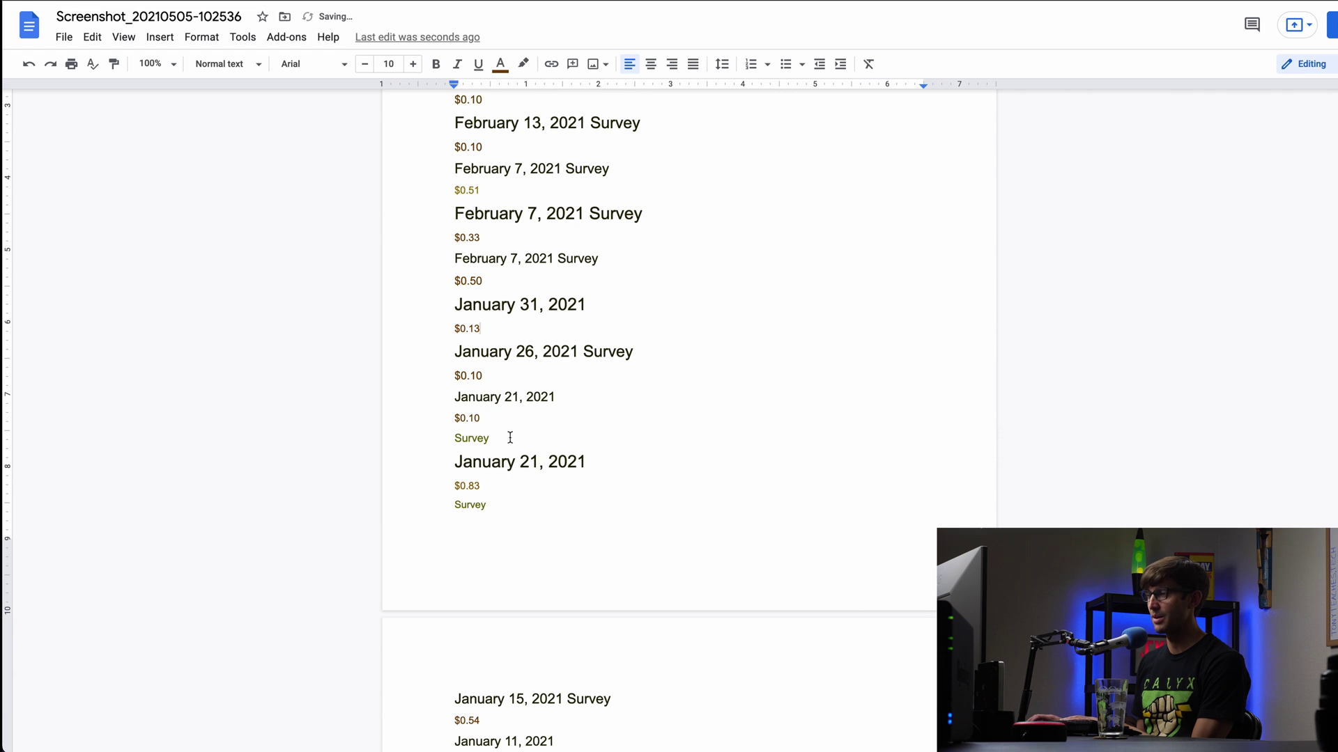
drag(510, 437, 421, 439)
key(BackSpace)
key(BackSpace)
drag(492, 475, 392, 487)
key(BackSpace)
key(BackSpace)
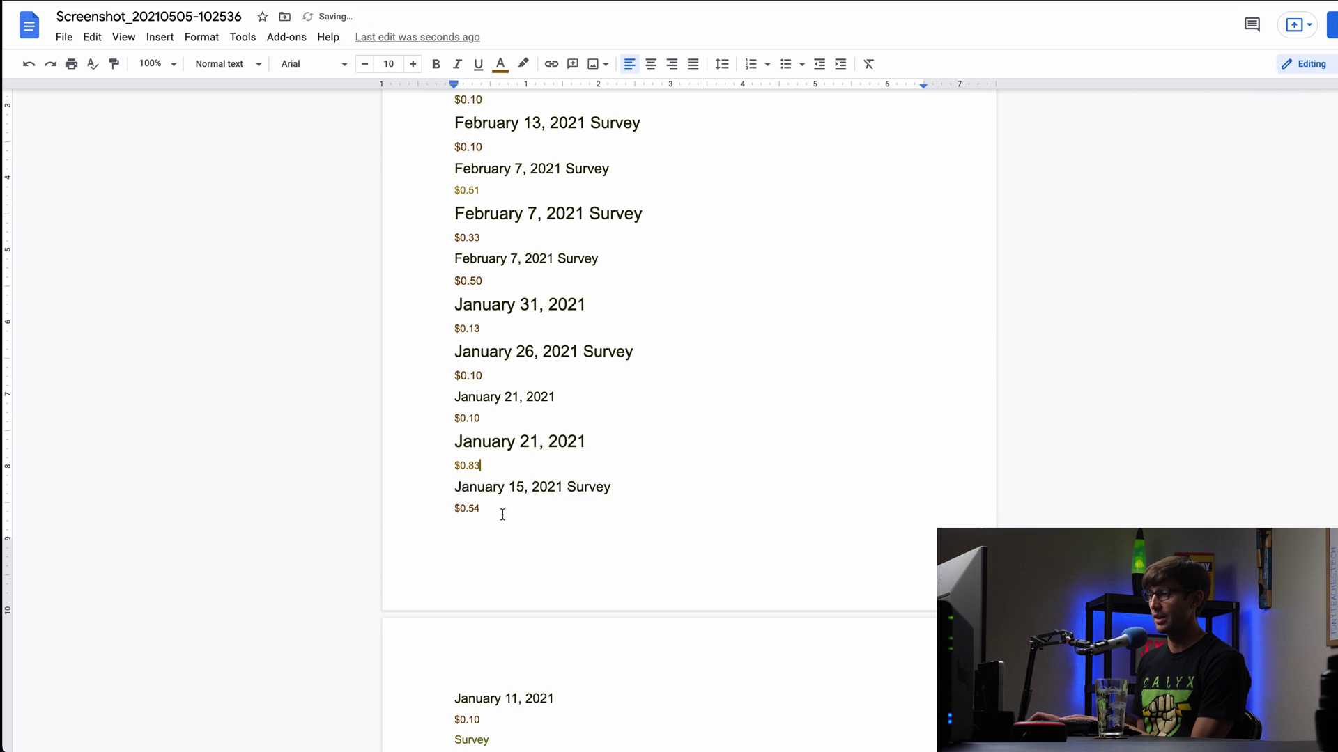
Step: Remove stray 'Survey' lines under $0.10, $0.11, $0.42 and ':=' lines under $0.18 and $0.24
scroll(501, 514, down, 3)
double_click(465, 567)
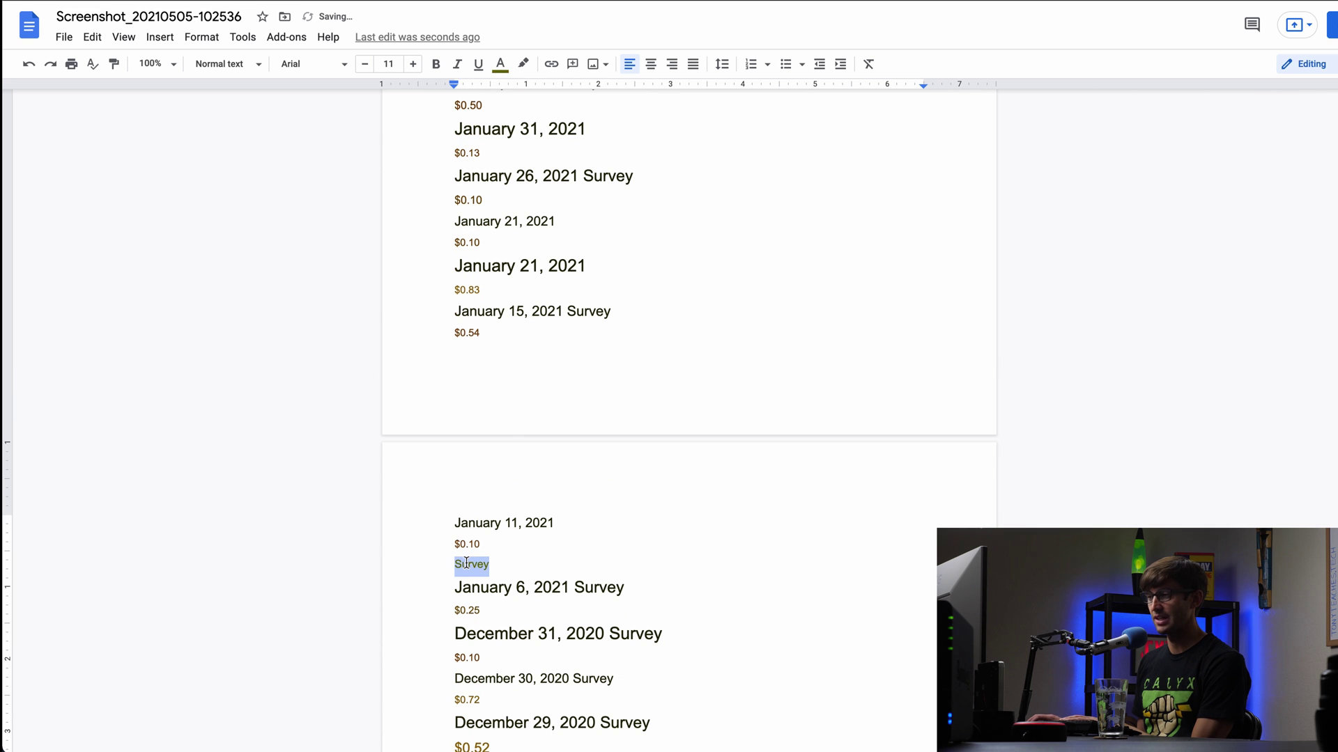
key(Delete)
key(Delete)
scroll(485, 576, down, 7)
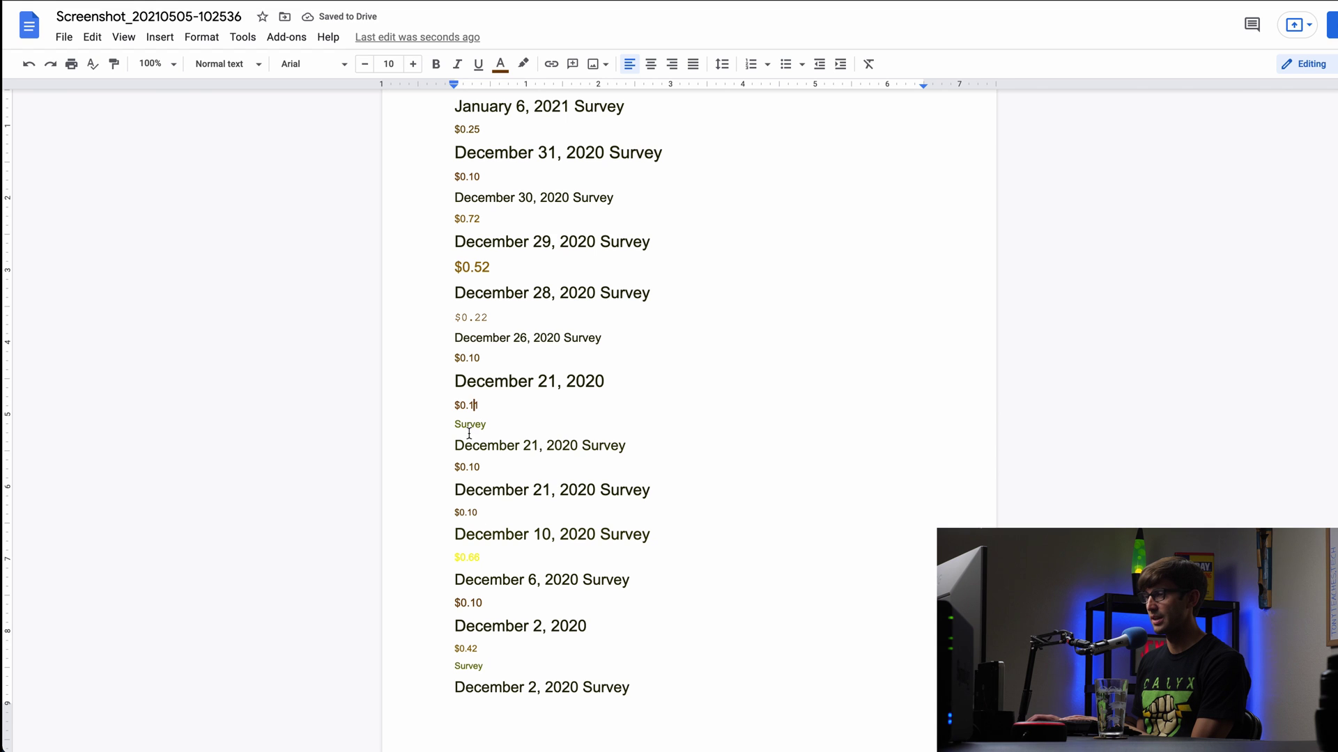
double_click(469, 430)
key(Delete)
key(Delete)
scroll(471, 432, down, 4)
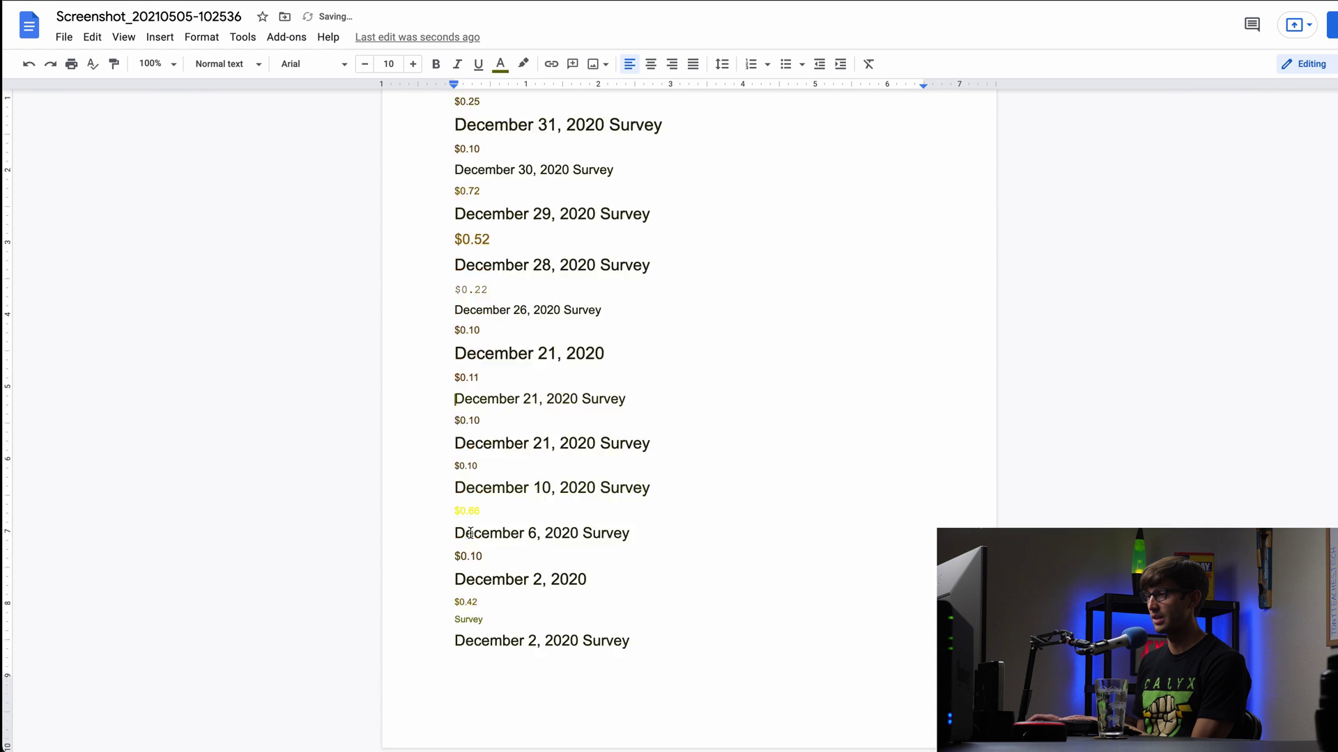
double_click(469, 362)
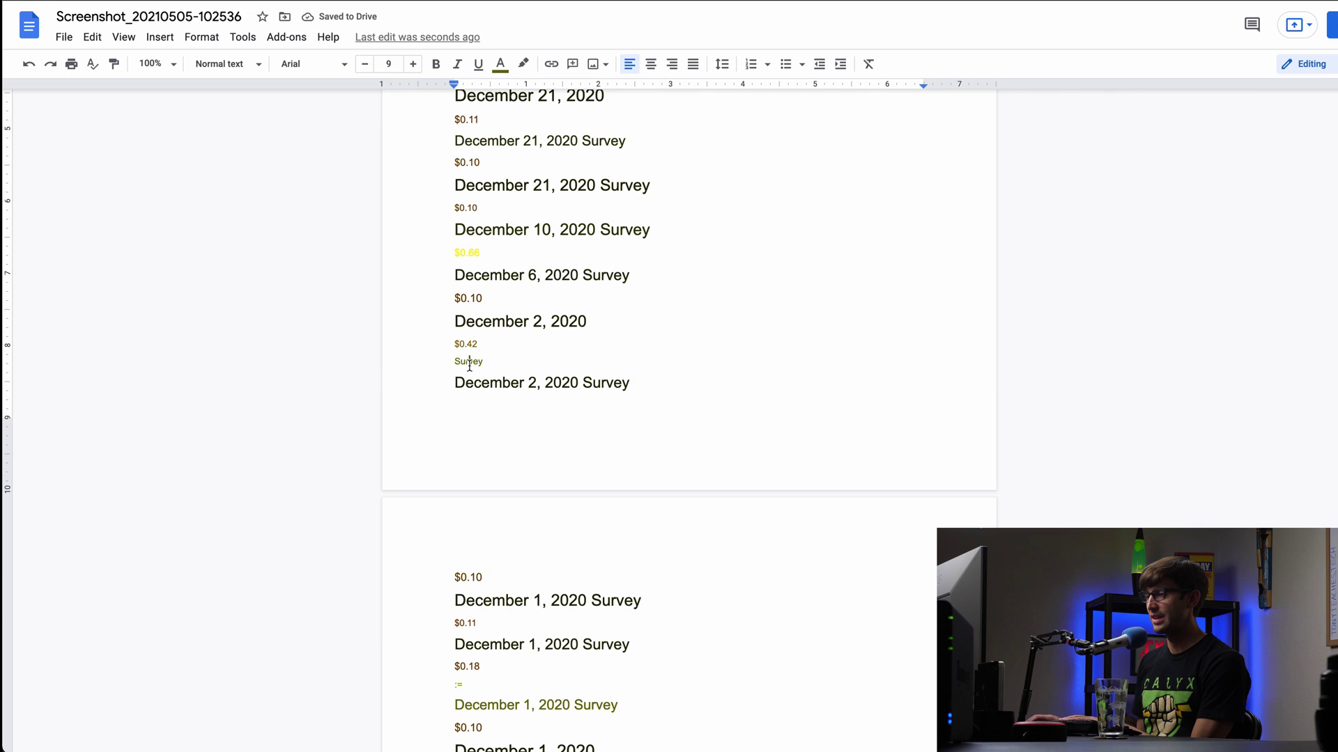
key(Delete)
key(Delete)
scroll(477, 390, down, 2)
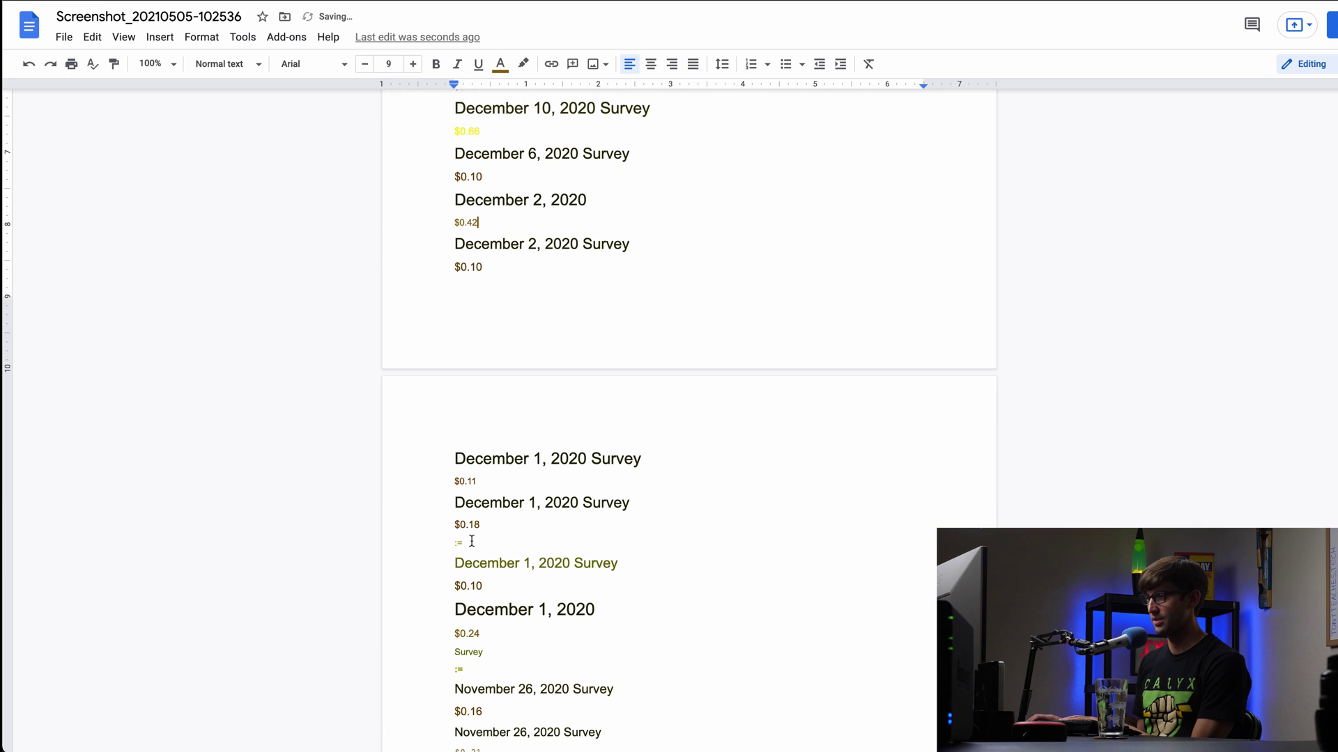
drag(469, 546, 454, 541)
key(BackSpace)
key(BackSpace)
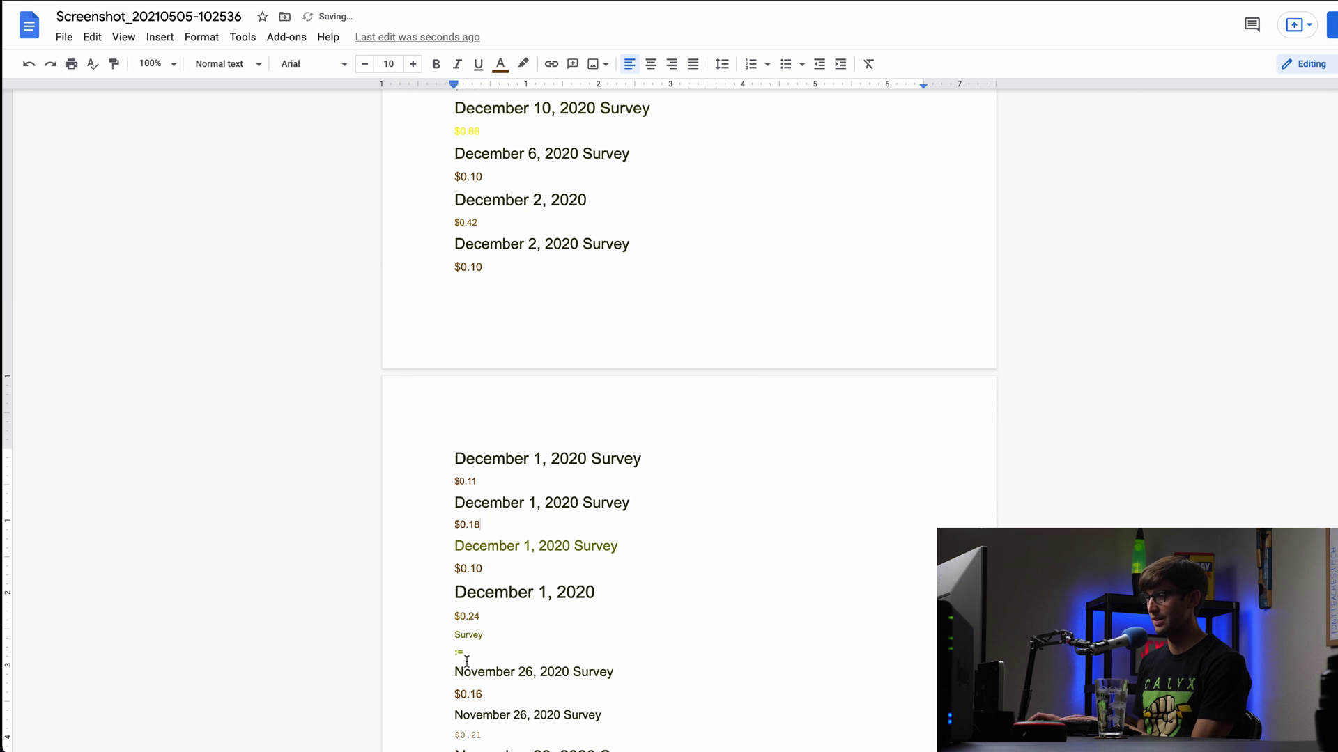
drag(471, 655, 451, 631)
key(BackSpace)
key(BackSpace)
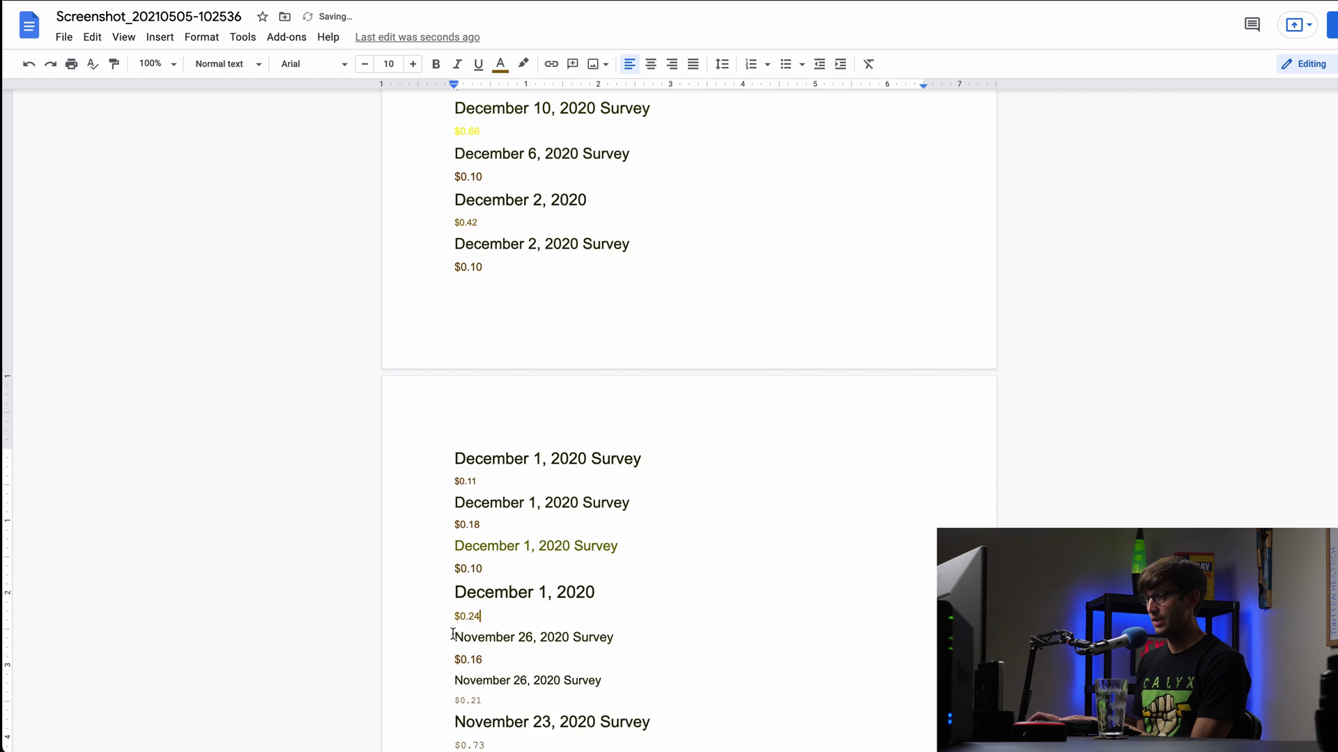
Step: Remove stray 'Survey' lines under $0.49 and $0.57 and the ':=' line under $0.68
scroll(455, 634, down, 1)
scroll(454, 634, down, 1)
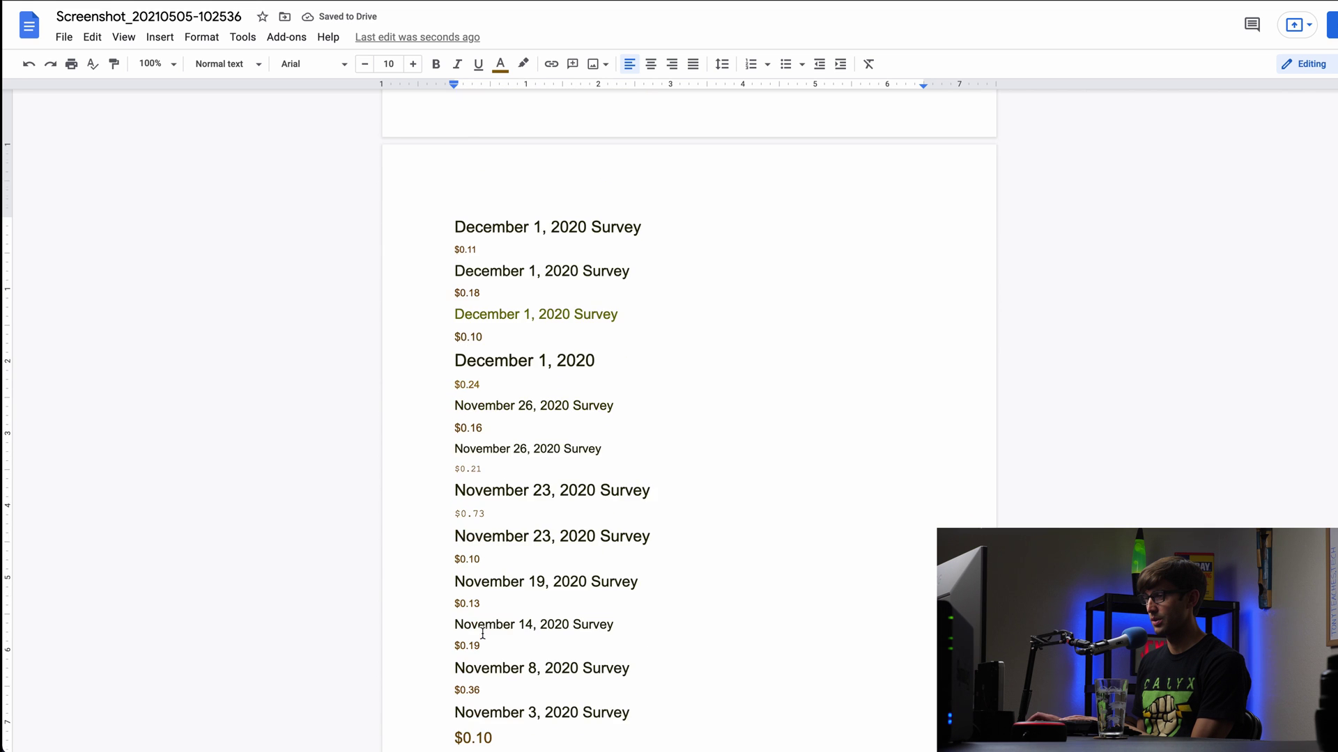
scroll(482, 634, down, 12)
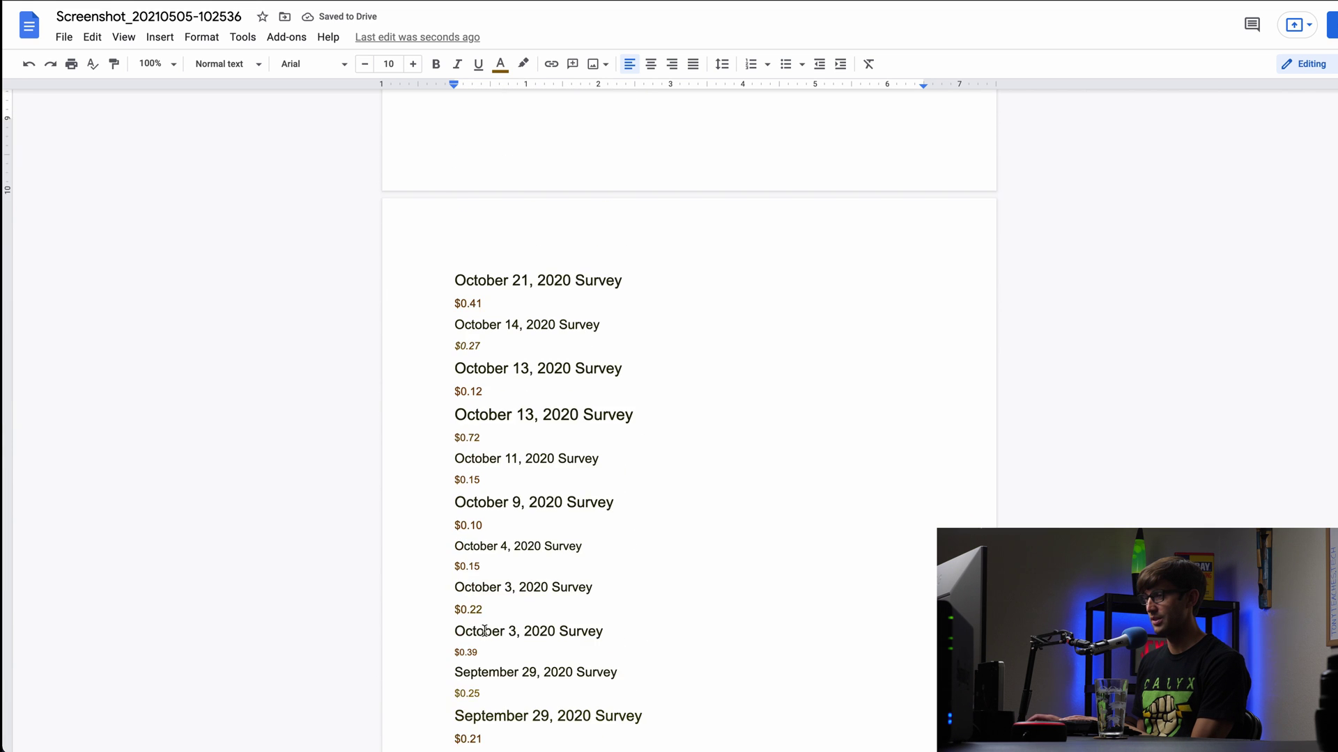
scroll(484, 631, down, 6)
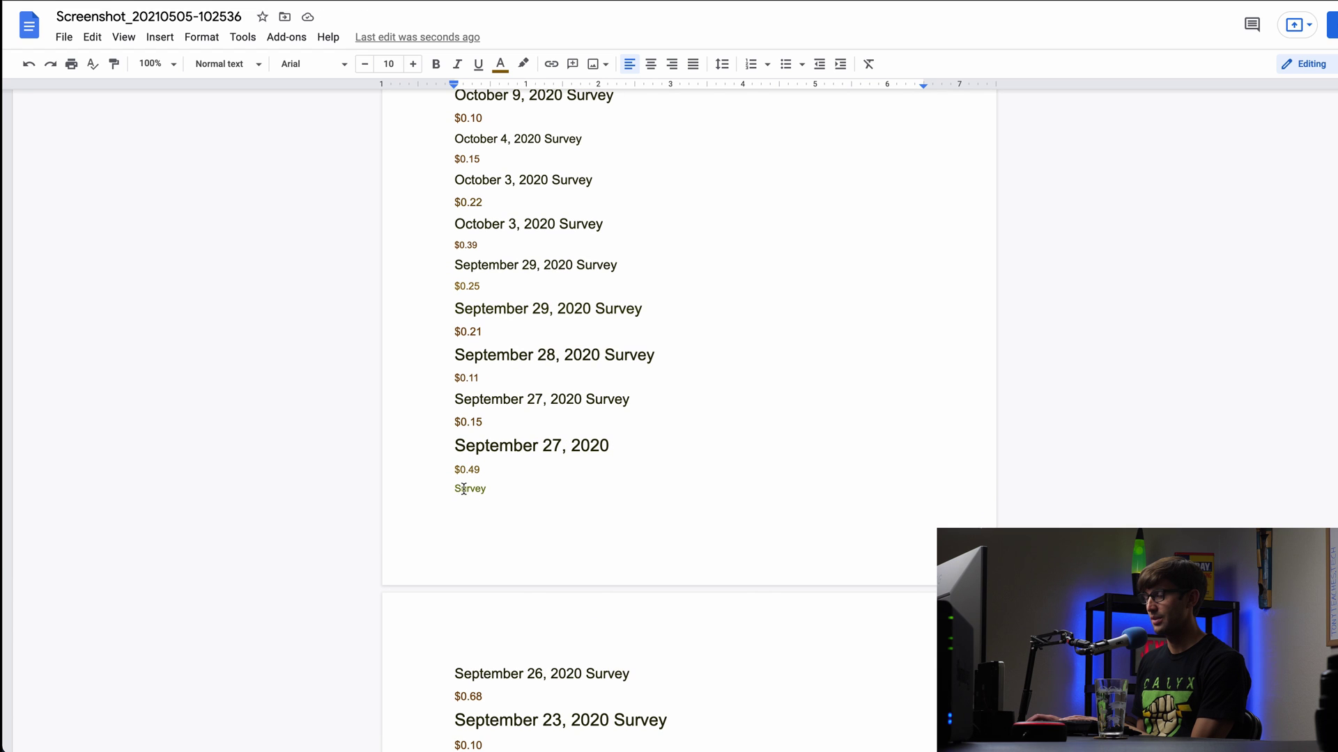
double_click(463, 489)
key(Delete)
key(Delete)
scroll(496, 525, down, 4)
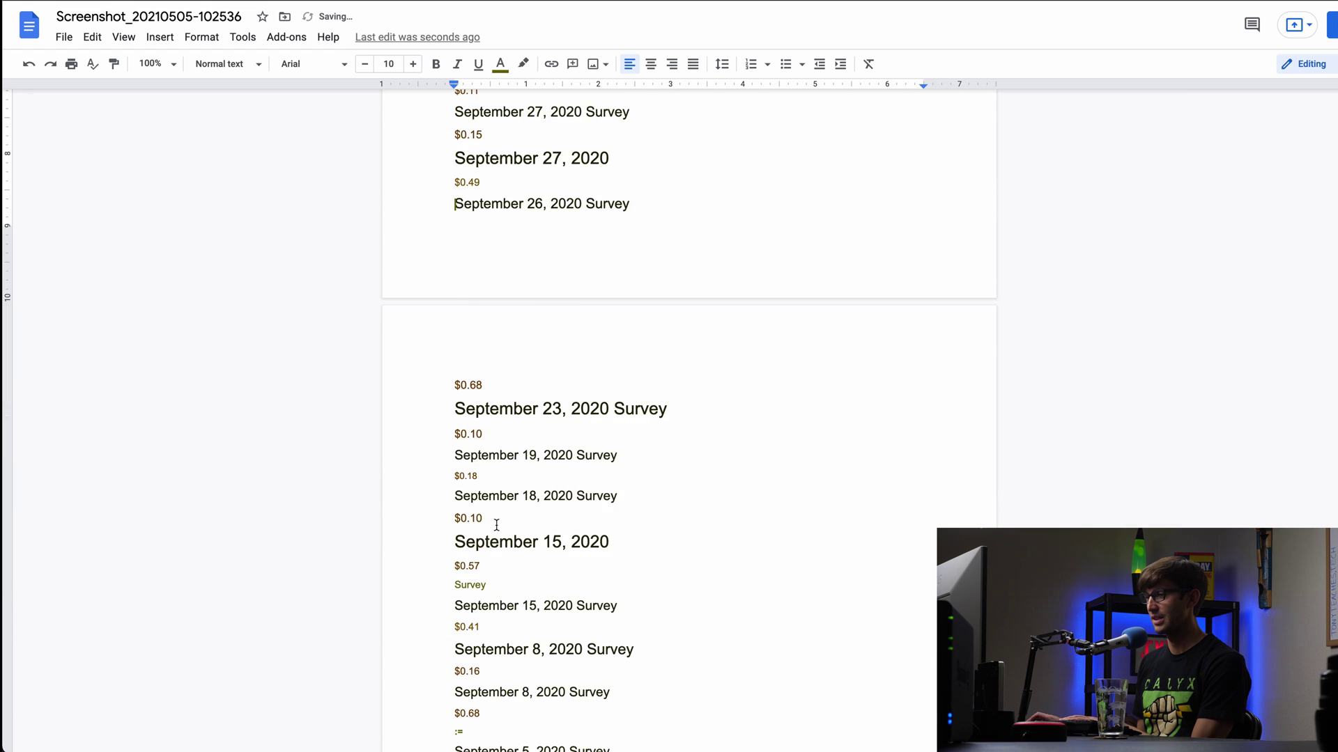
scroll(496, 525, down, 2)
double_click(470, 455)
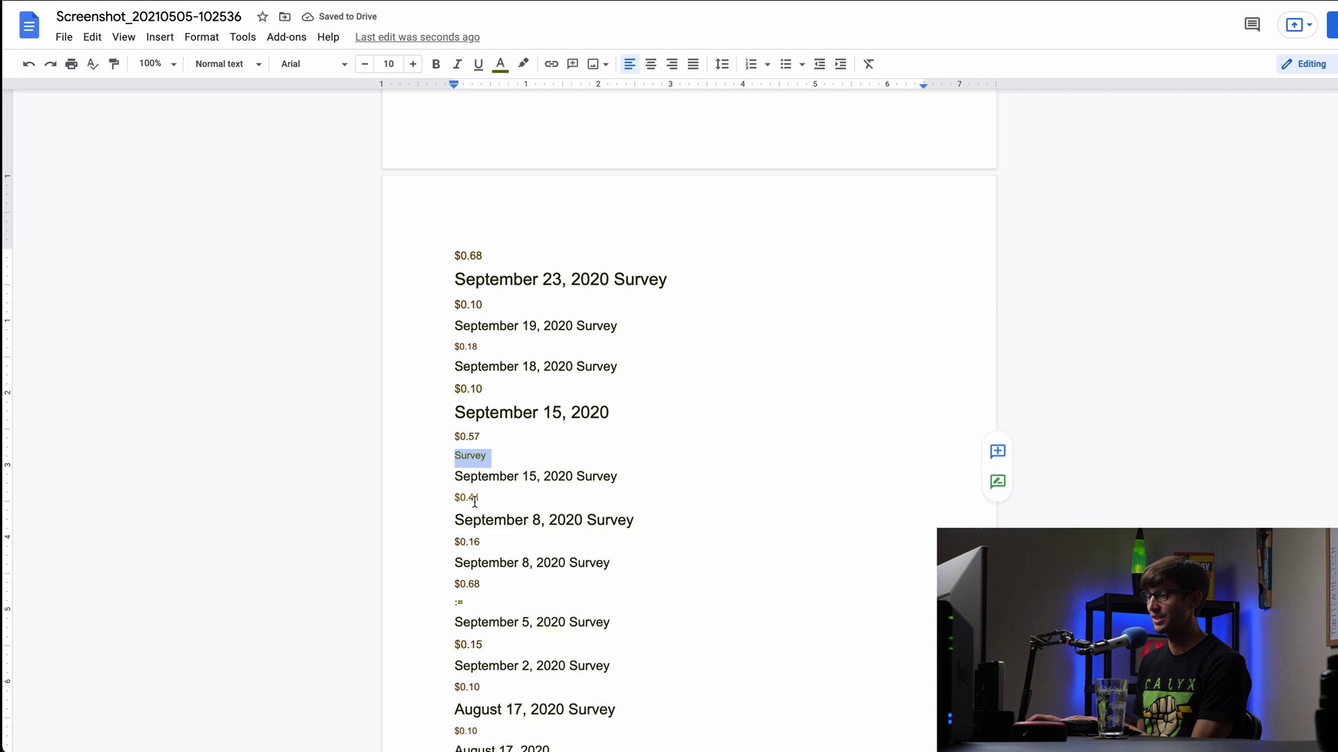
key(Delete)
key(Delete)
drag(467, 585, 437, 579)
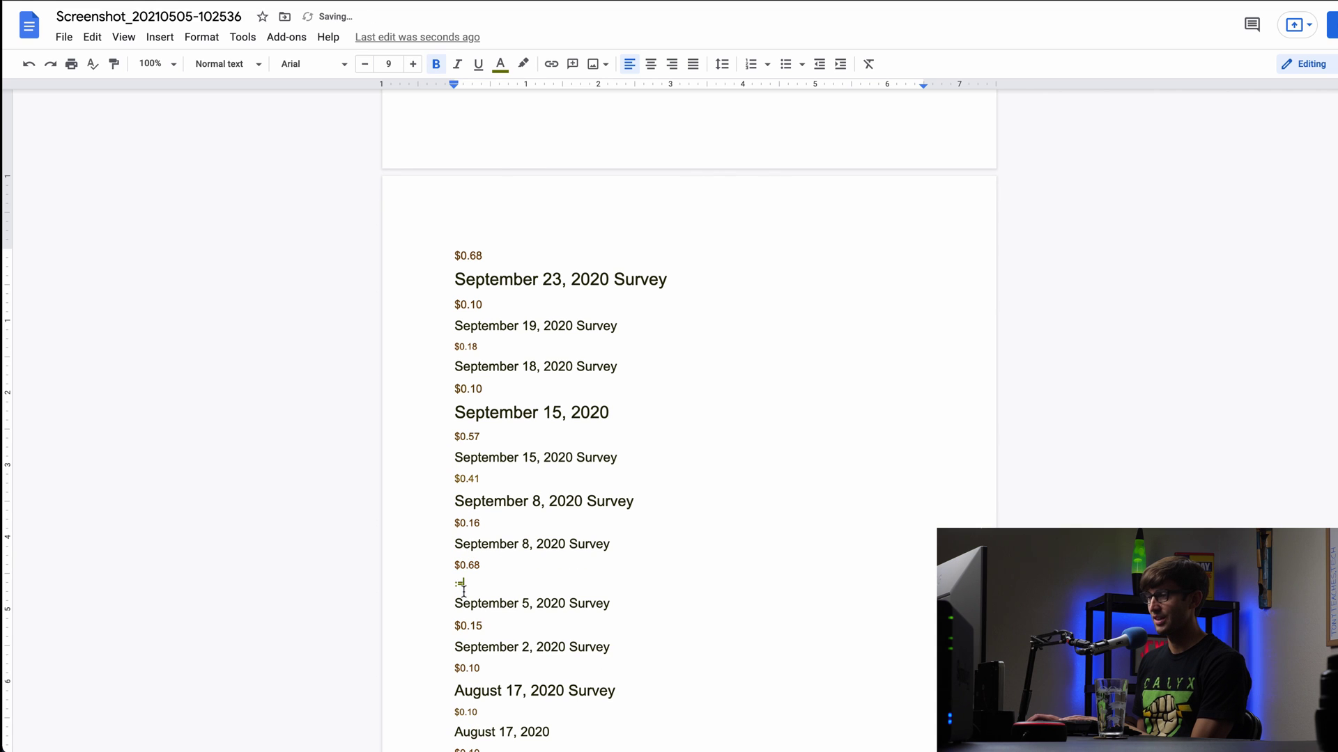
key(BackSpace)
key(BackSpace)
Step: Delete the leftover 'Survey' word at the end of the list
scroll(466, 606, down, 2)
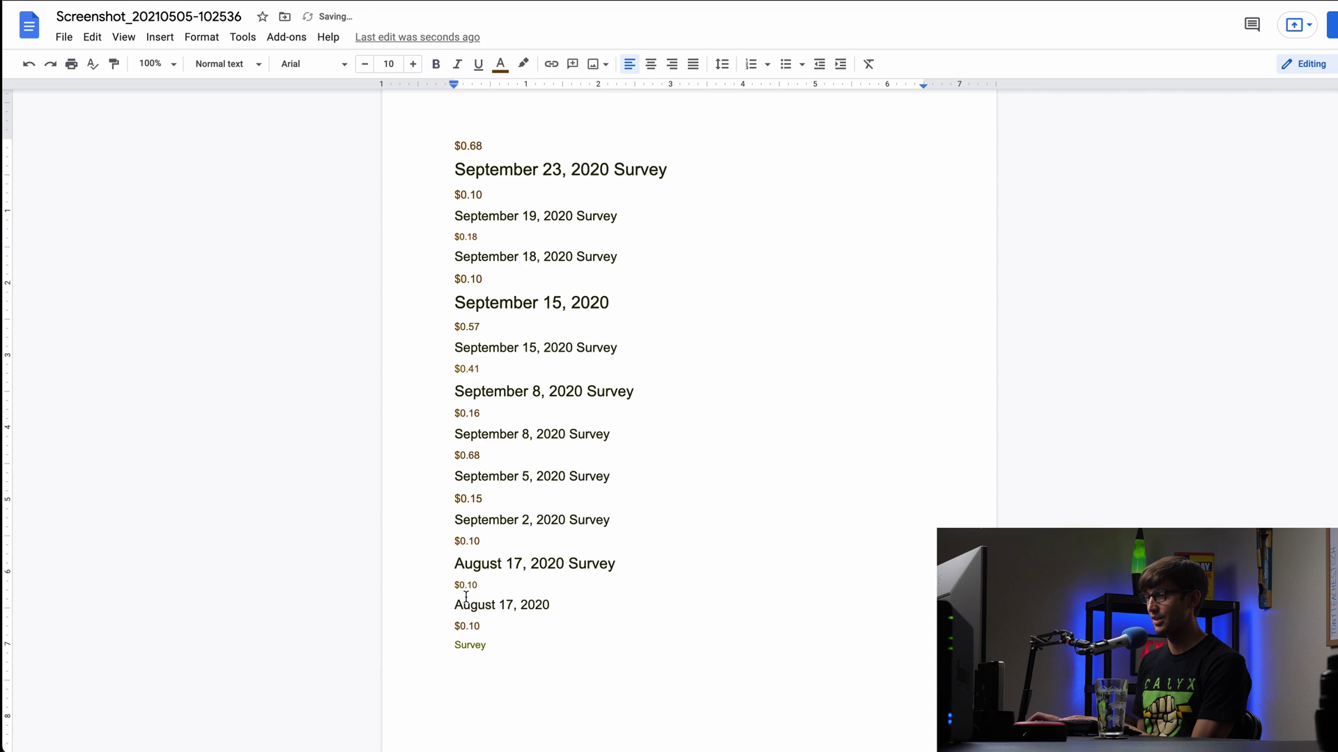
double_click(474, 641)
key(BackSpace)
key(BackSpace)
scroll(530, 631, up, 7)
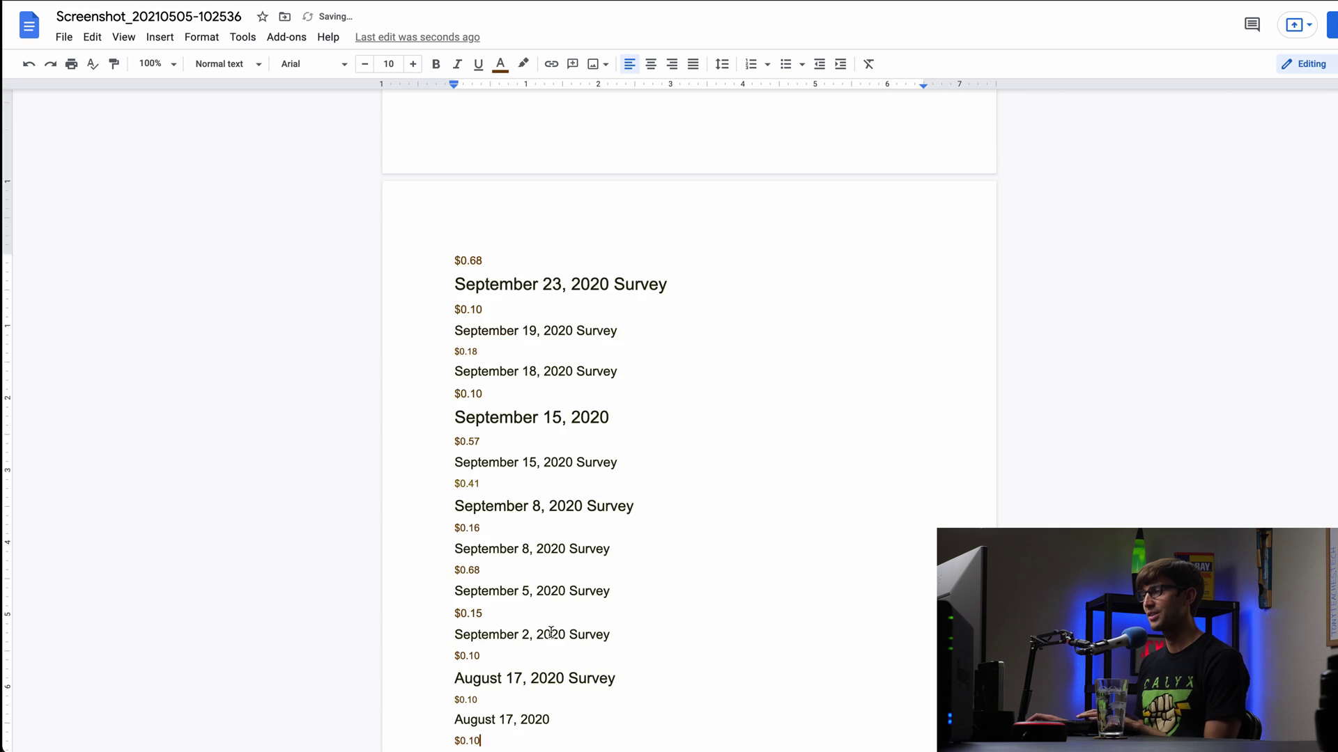
scroll(550, 629, up, 20)
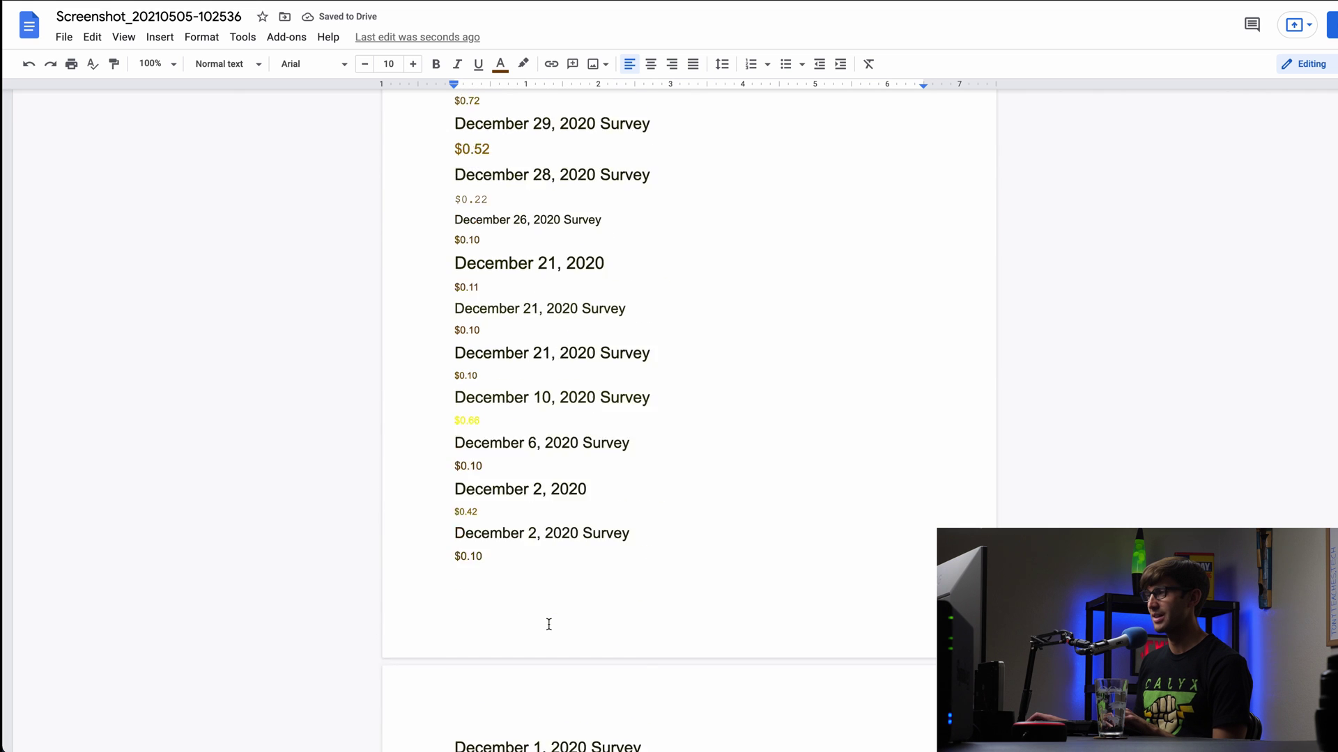
Step: Find 'Survey' with an empty replacement and Replace all 71 matches
scroll(549, 625, up, 20)
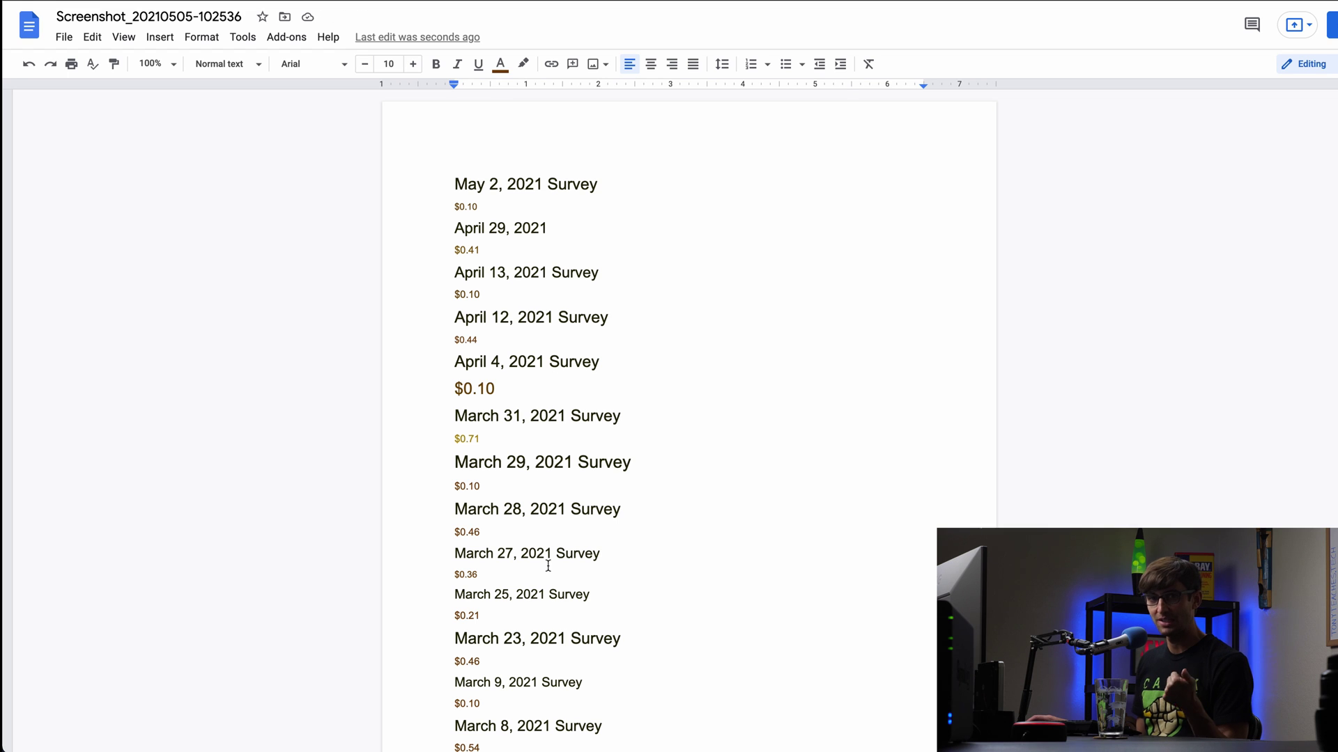
click(578, 229)
click(551, 184)
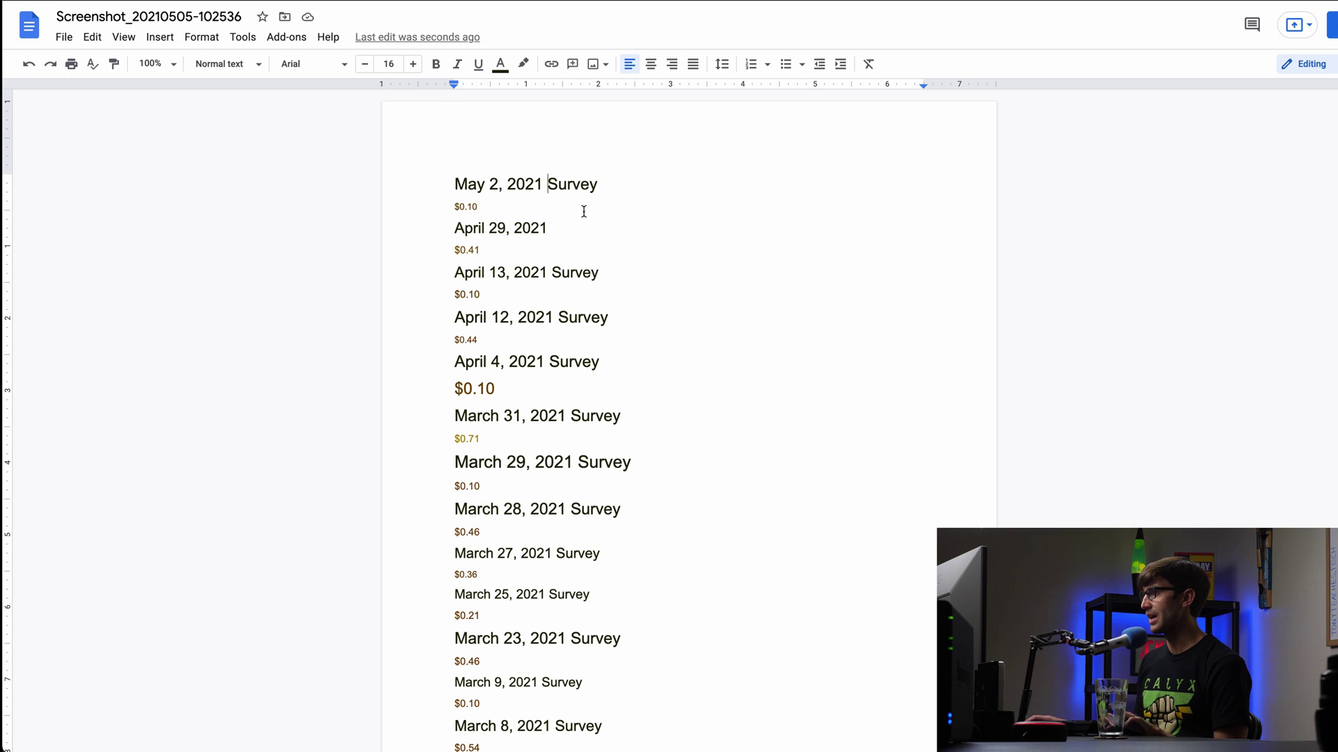
key(ctrl+f)
click(1330, 109)
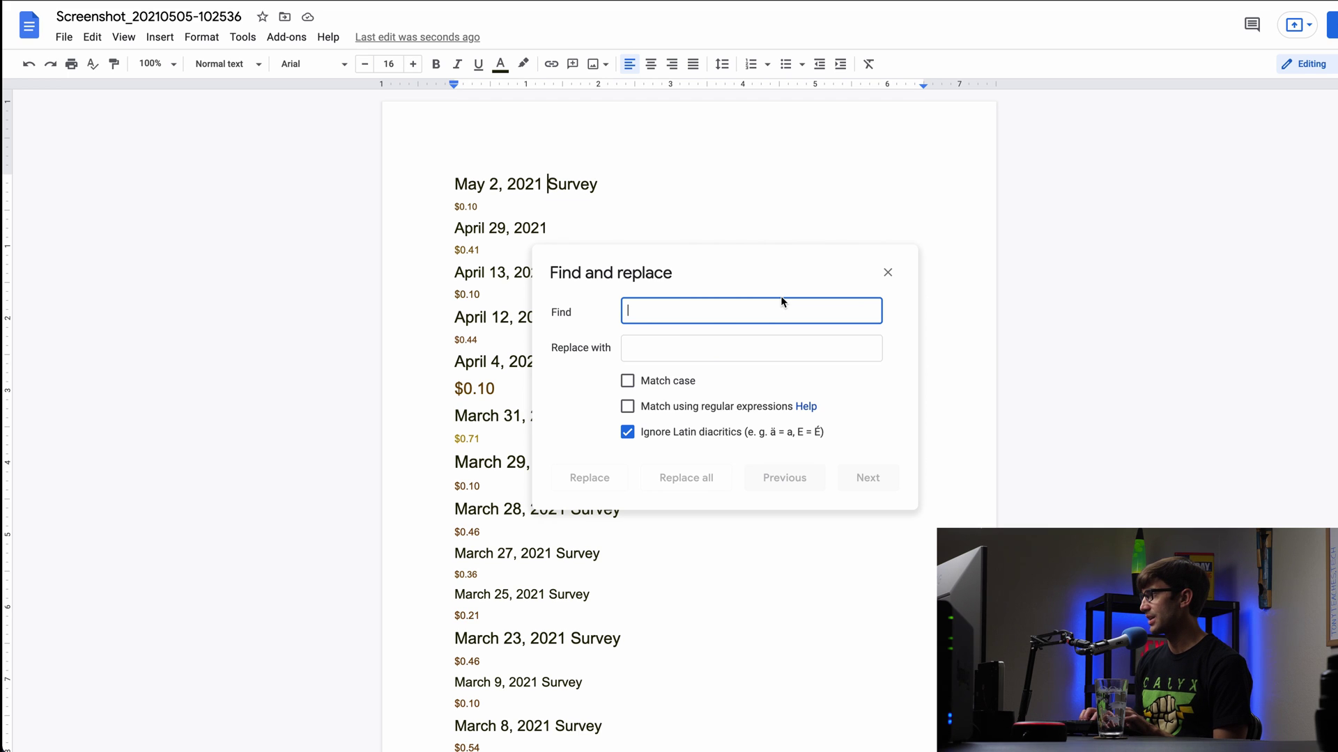
text(Survey)
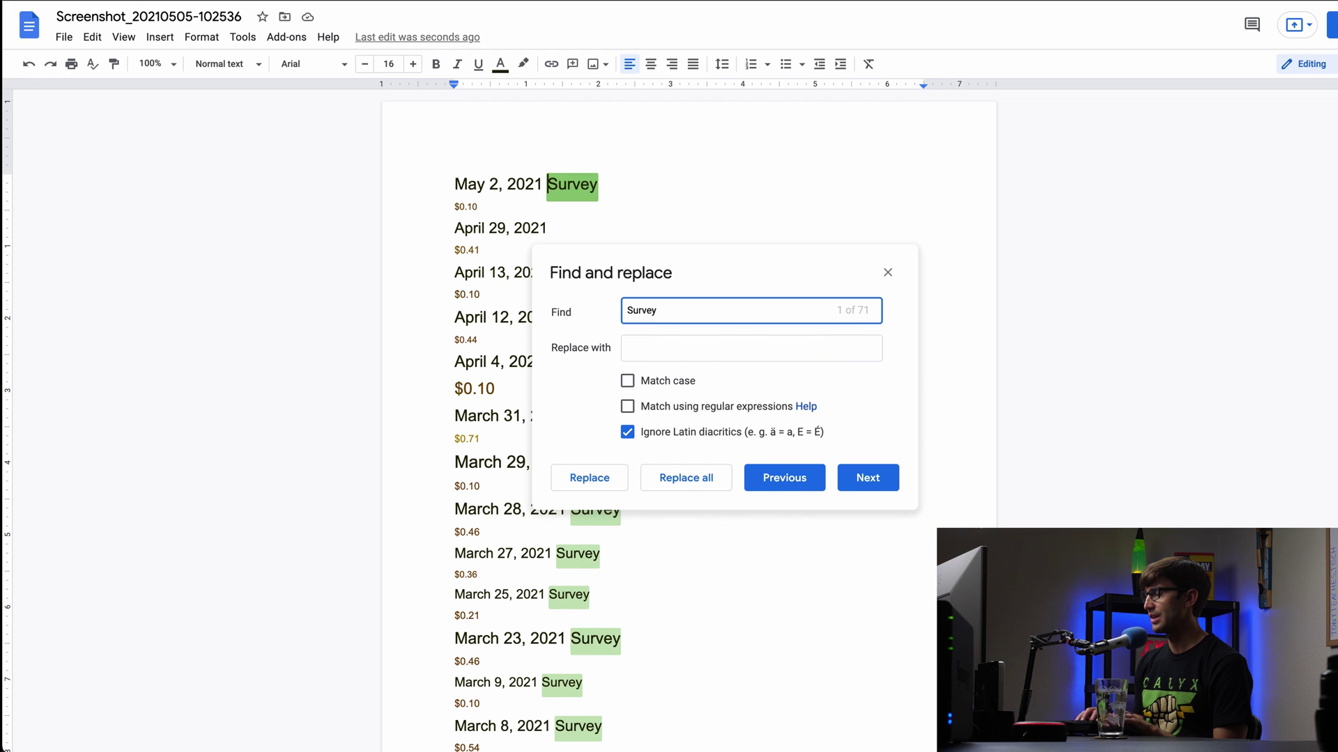
key(Tab)
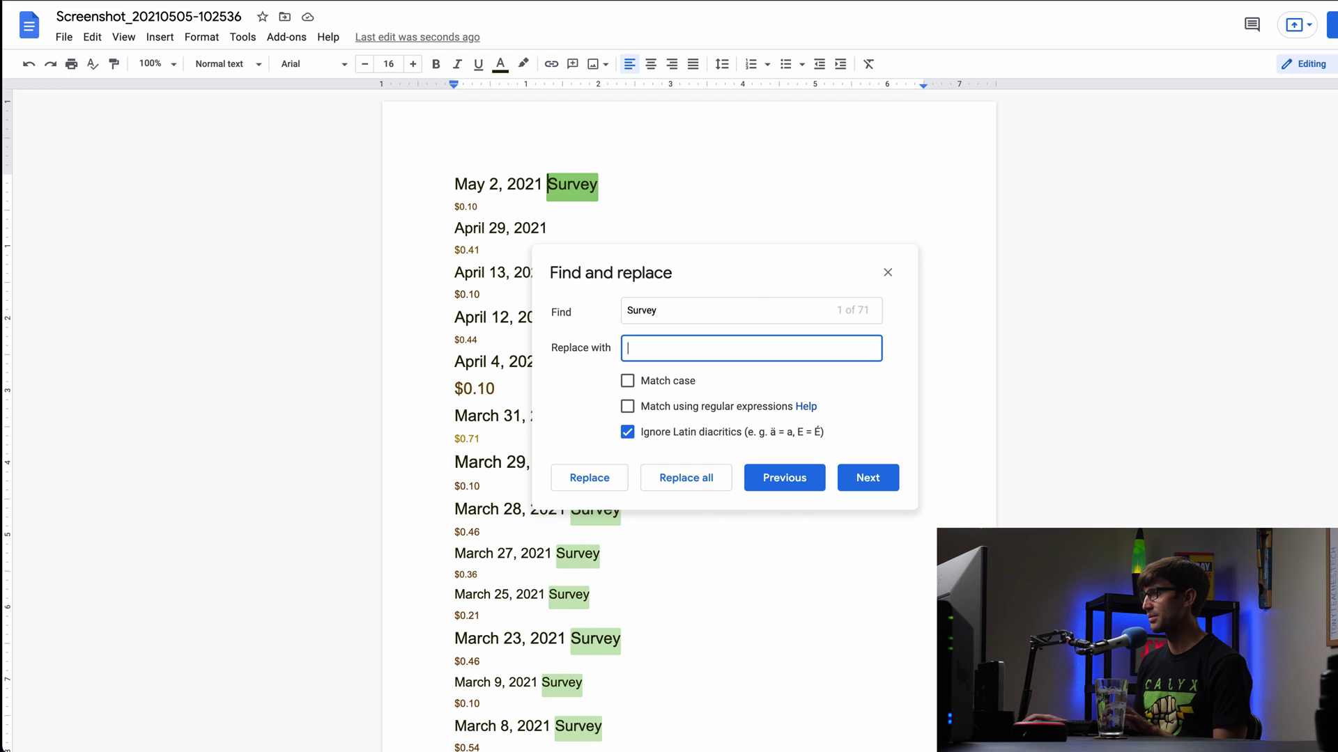
click(714, 486)
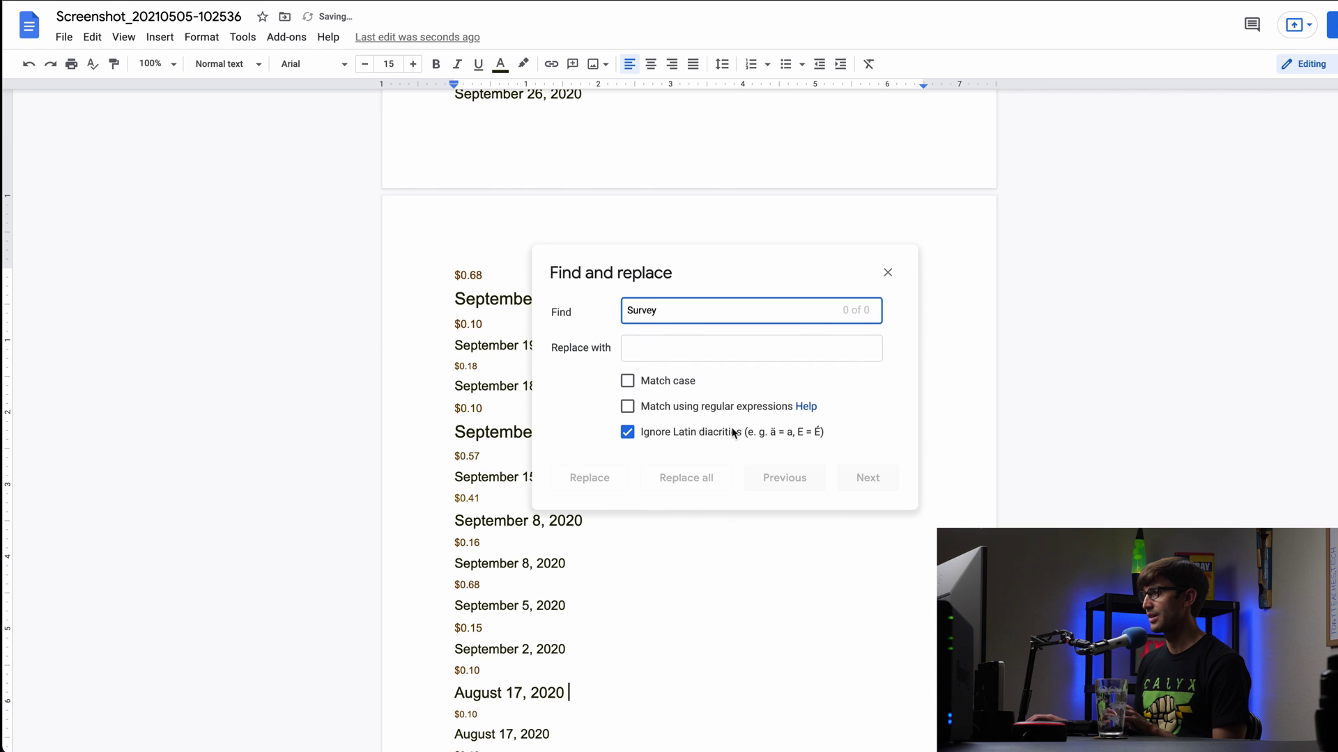
click(886, 272)
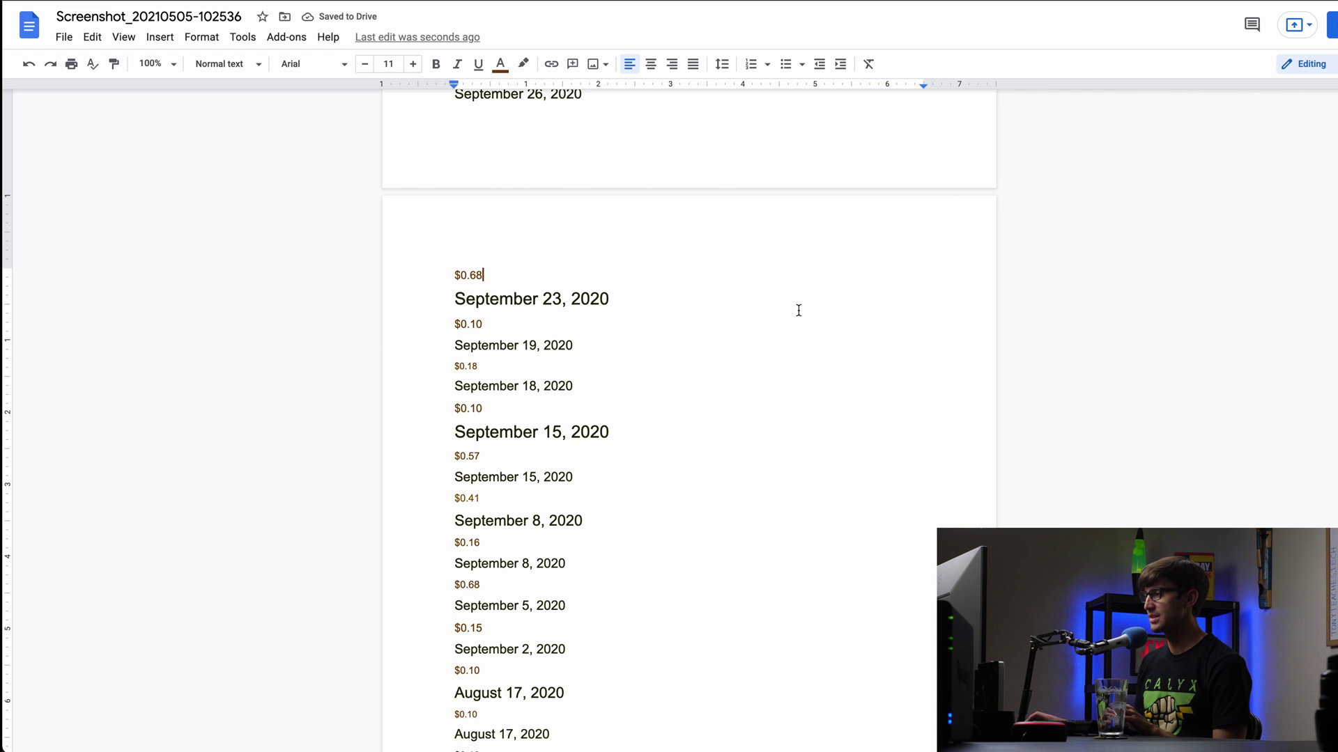
Step: Select the whole document and set its font size to 12
scroll(794, 349, up, 15)
scroll(792, 378, up, 15)
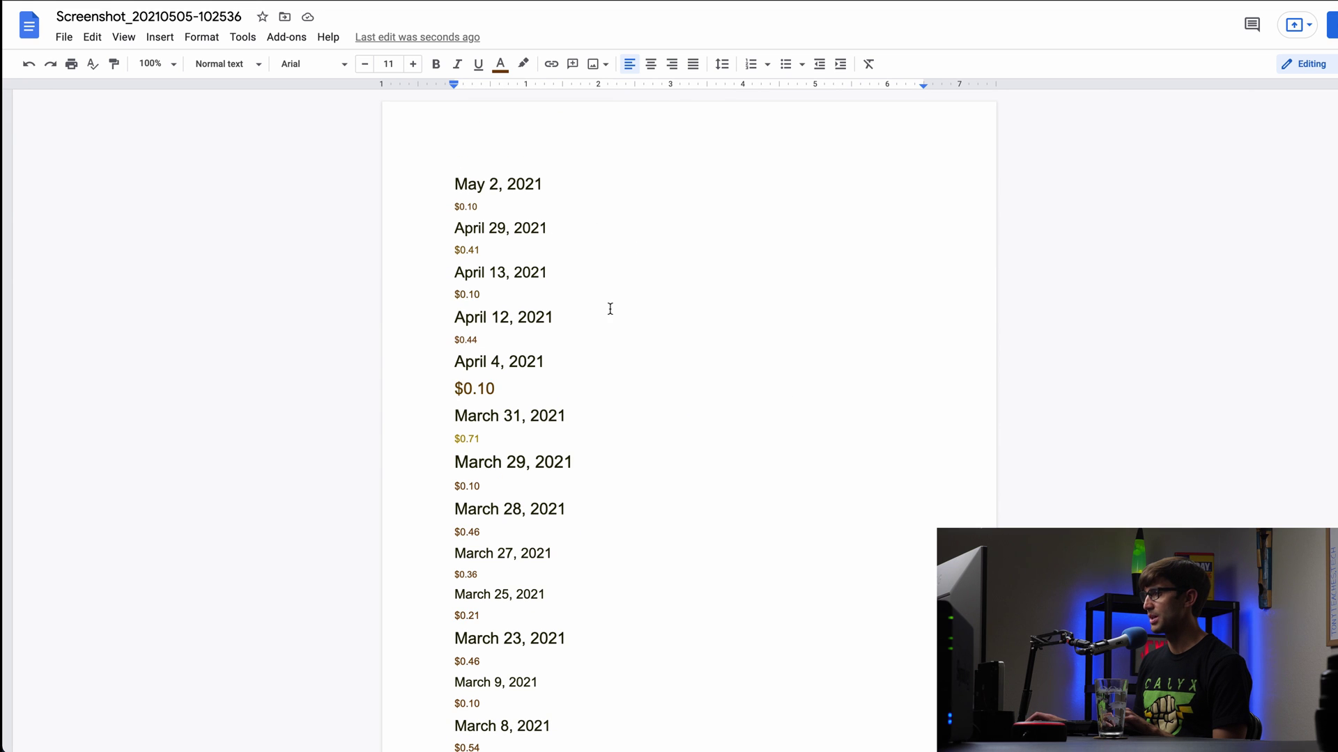
scroll(610, 308, down, 10)
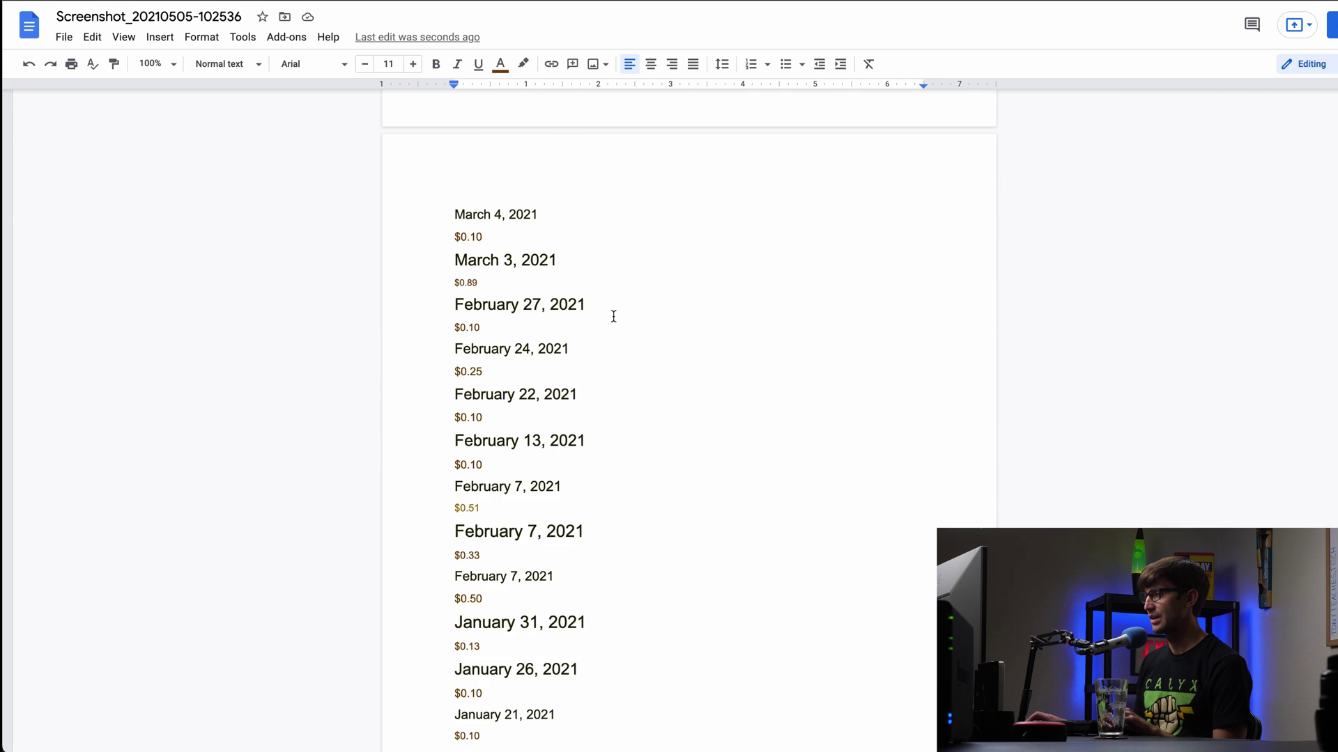
scroll(613, 316, down, 15)
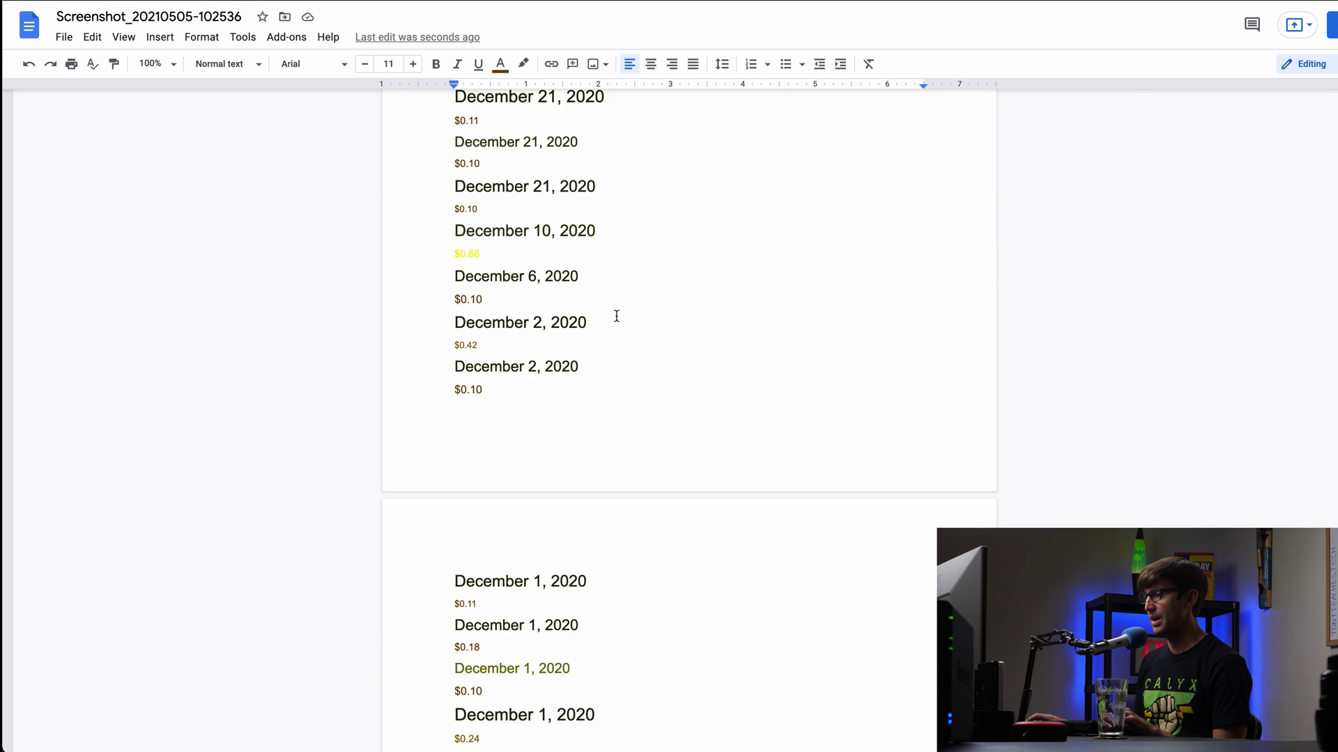
scroll(616, 316, down, 14)
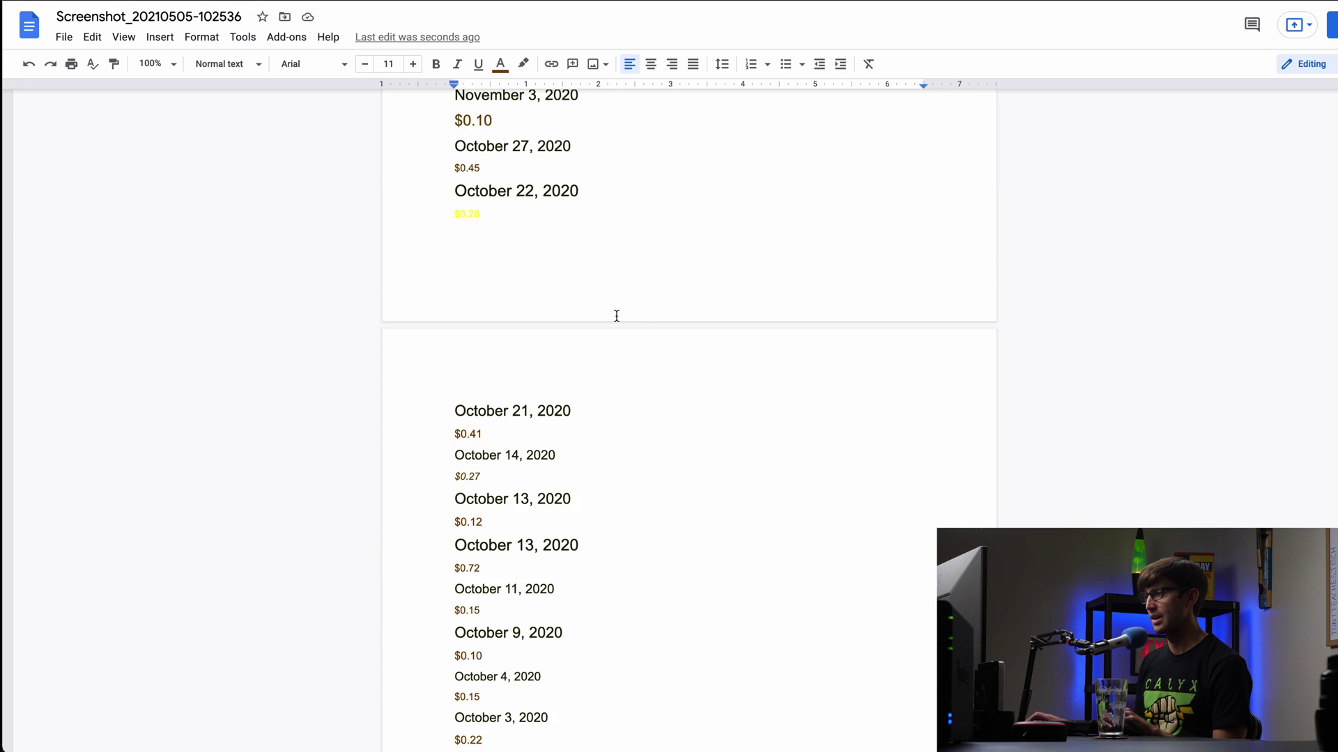
scroll(617, 316, down, 12)
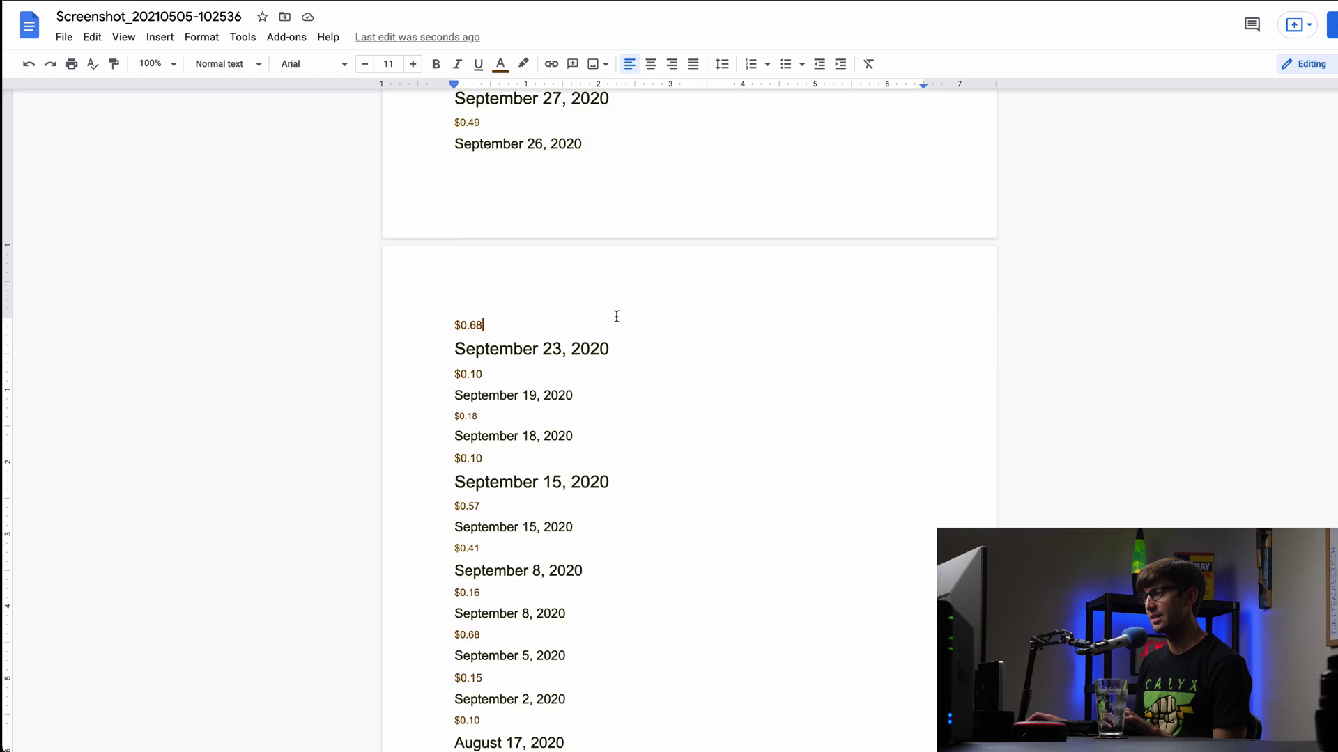
scroll(616, 317, down, 4)
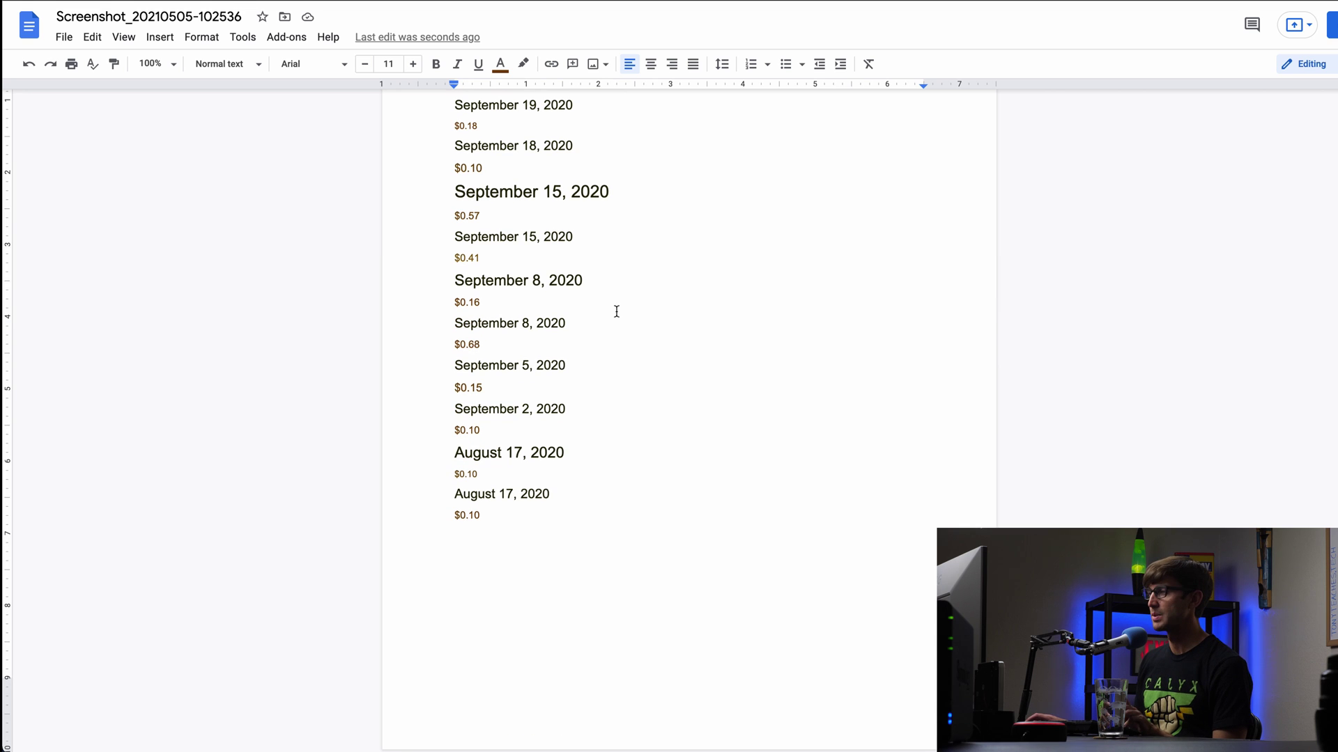
key(ctrl+a)
scroll(535, 250, up, 4)
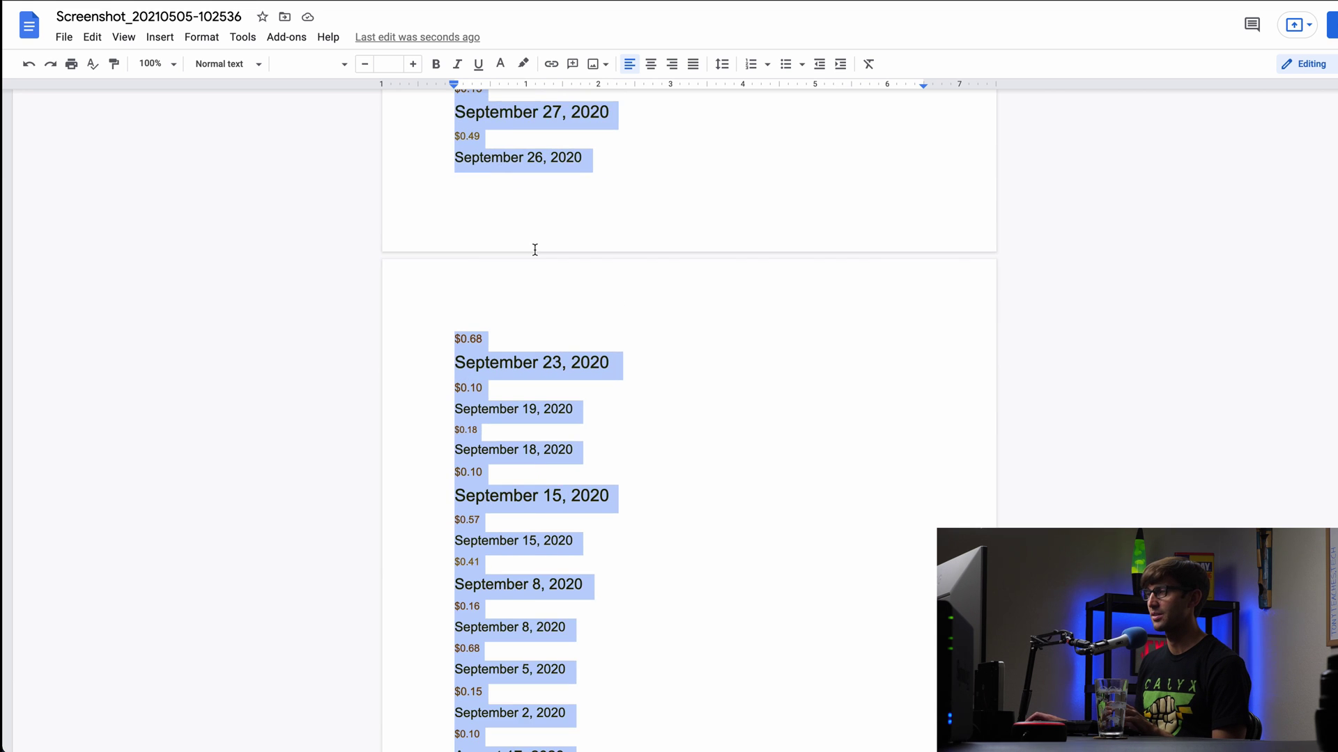
scroll(535, 249, up, 2)
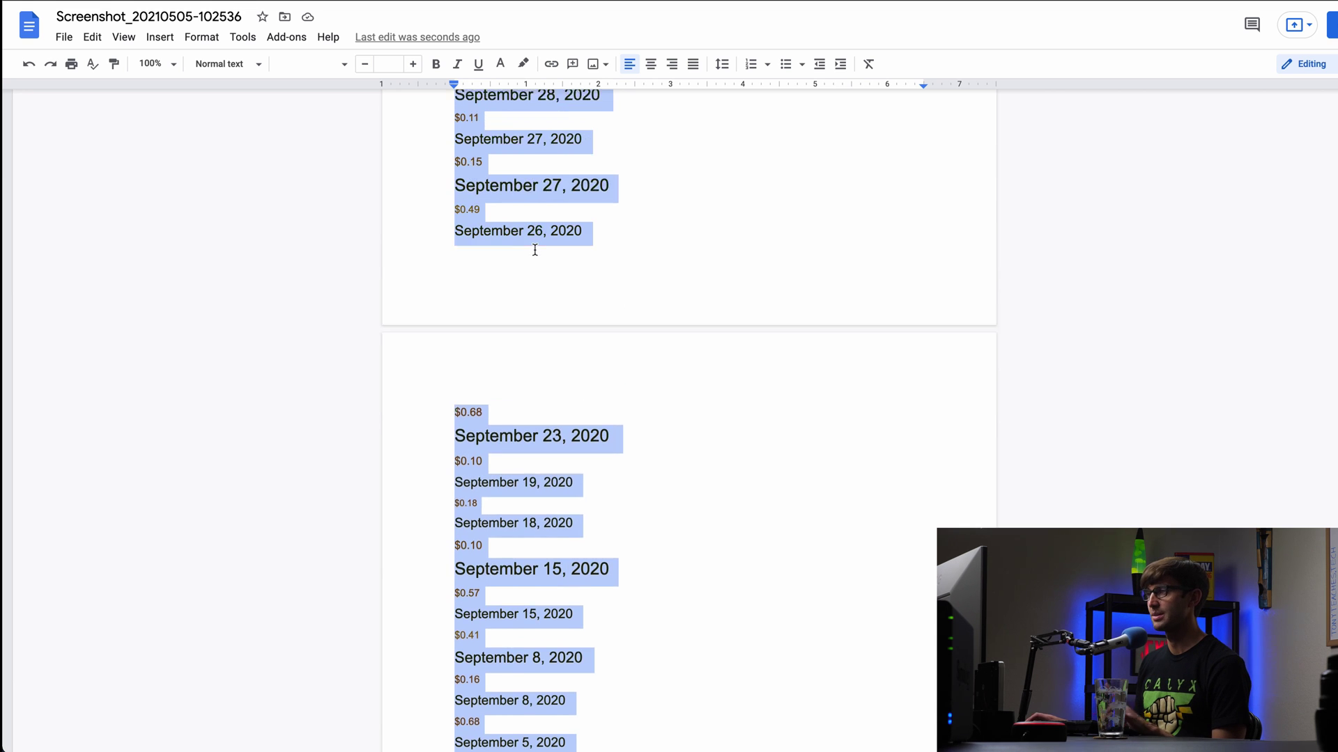
click(384, 65)
text(12)
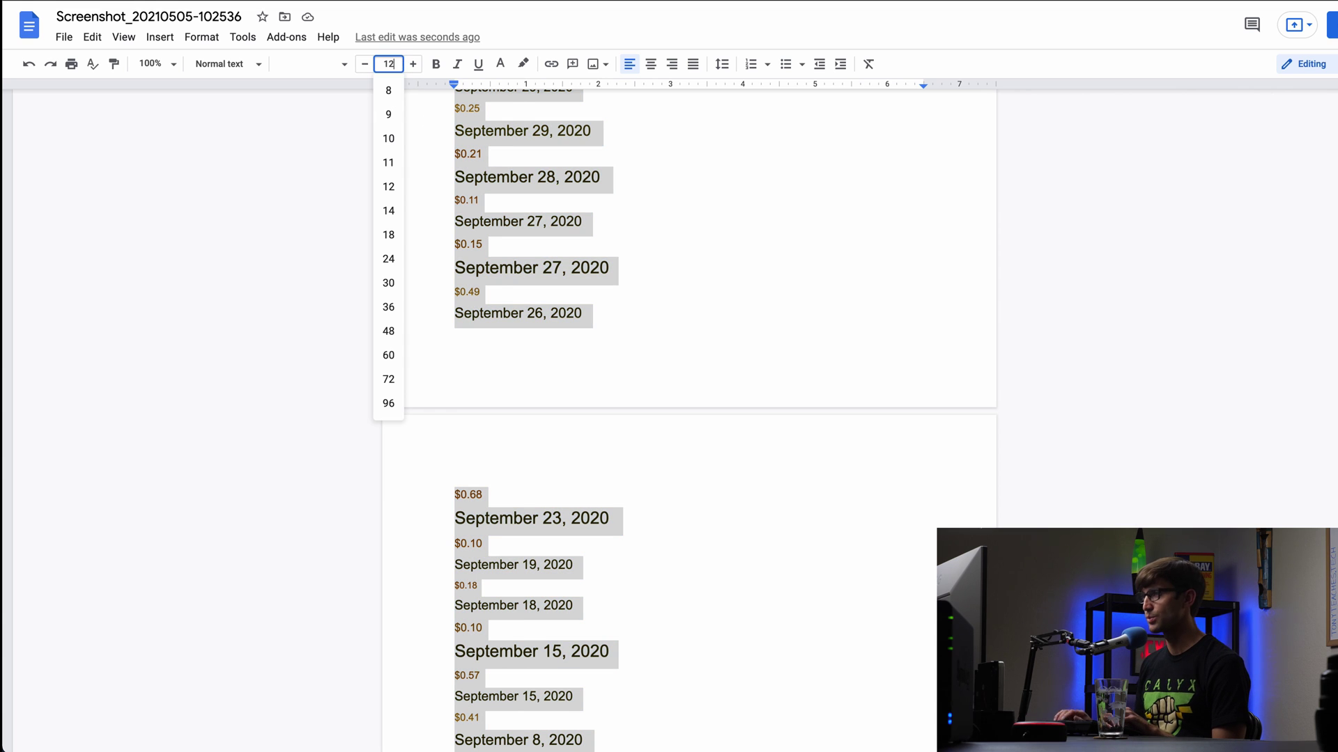
key(Return)
Step: Switch all text to Arial, toggling bold, italic and underline on and back off
click(326, 68)
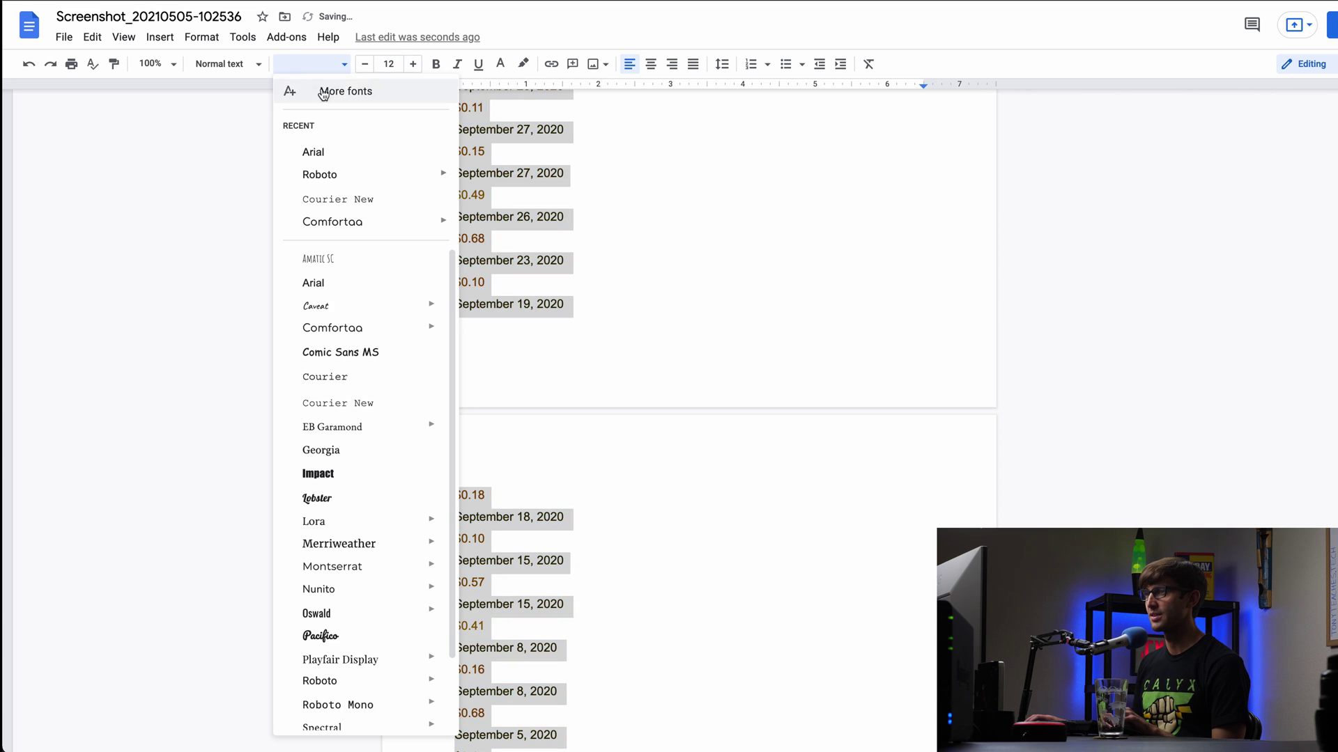
click(315, 151)
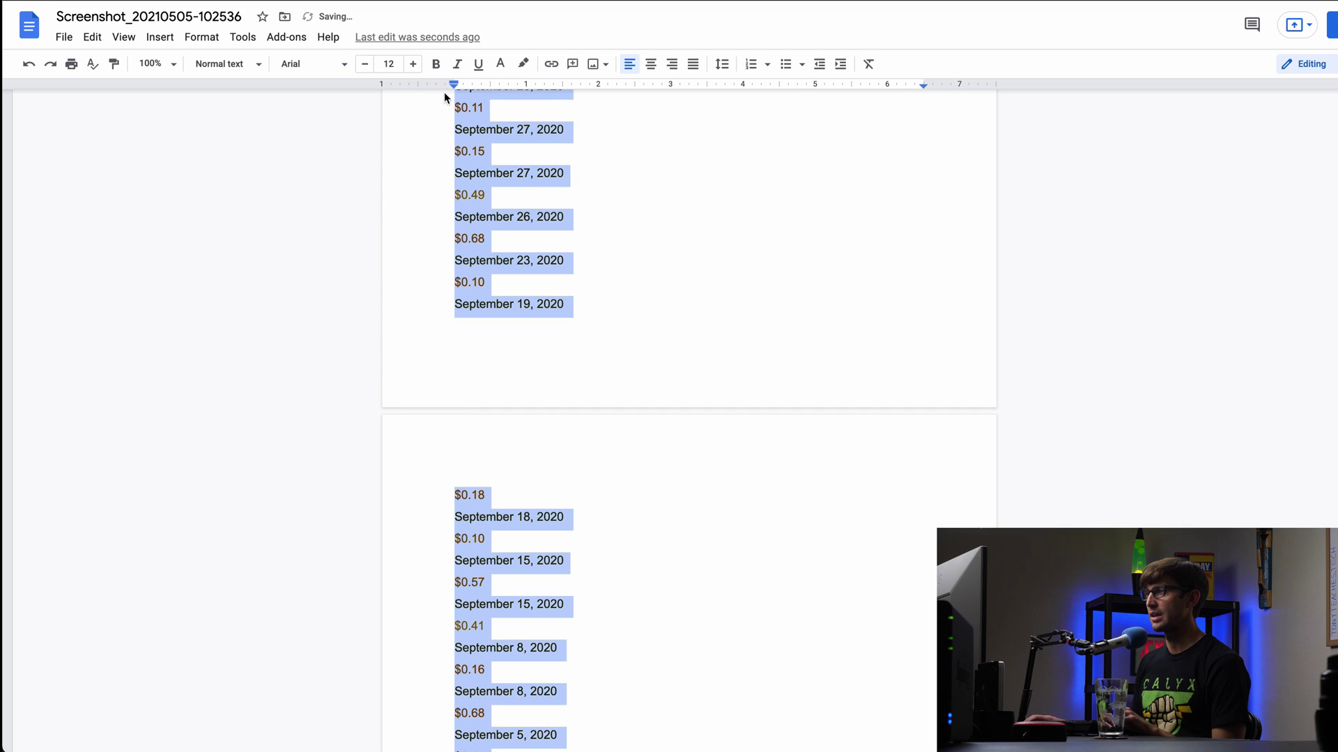
click(441, 69)
click(440, 70)
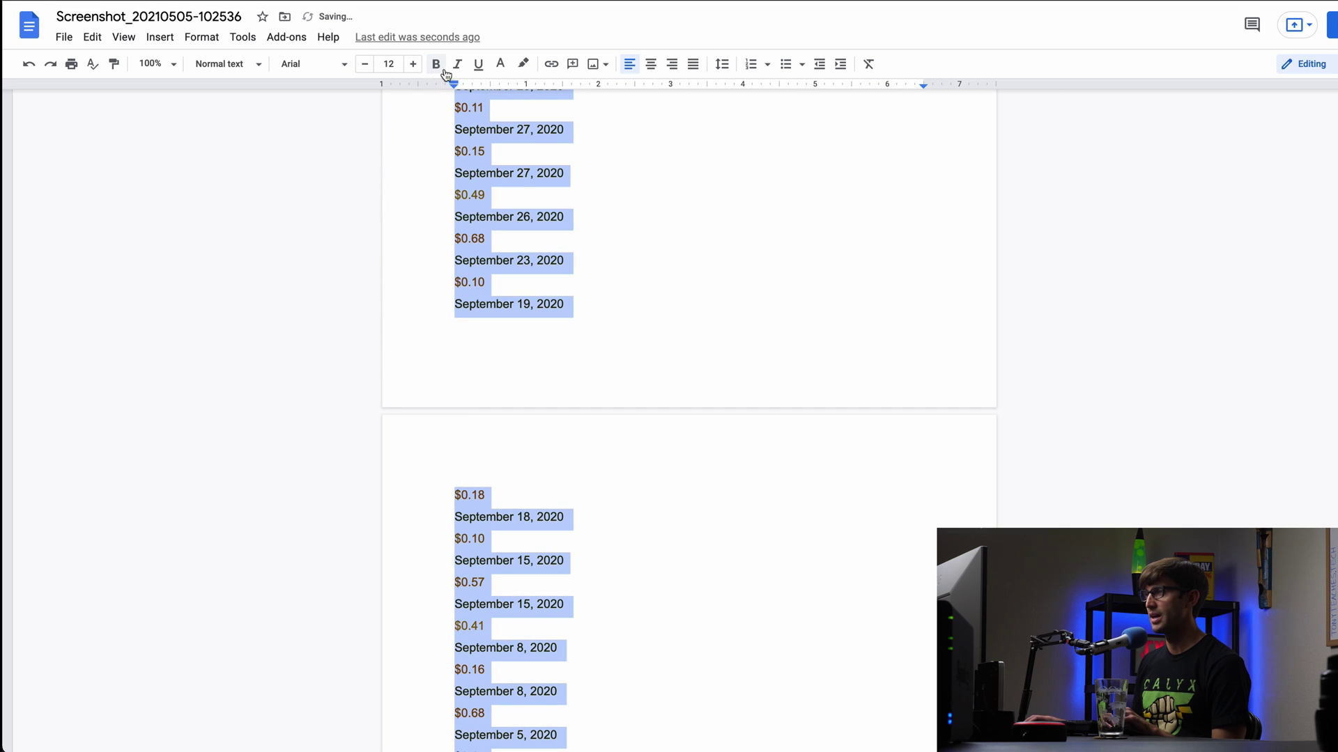
click(457, 64)
click(457, 64)
click(477, 65)
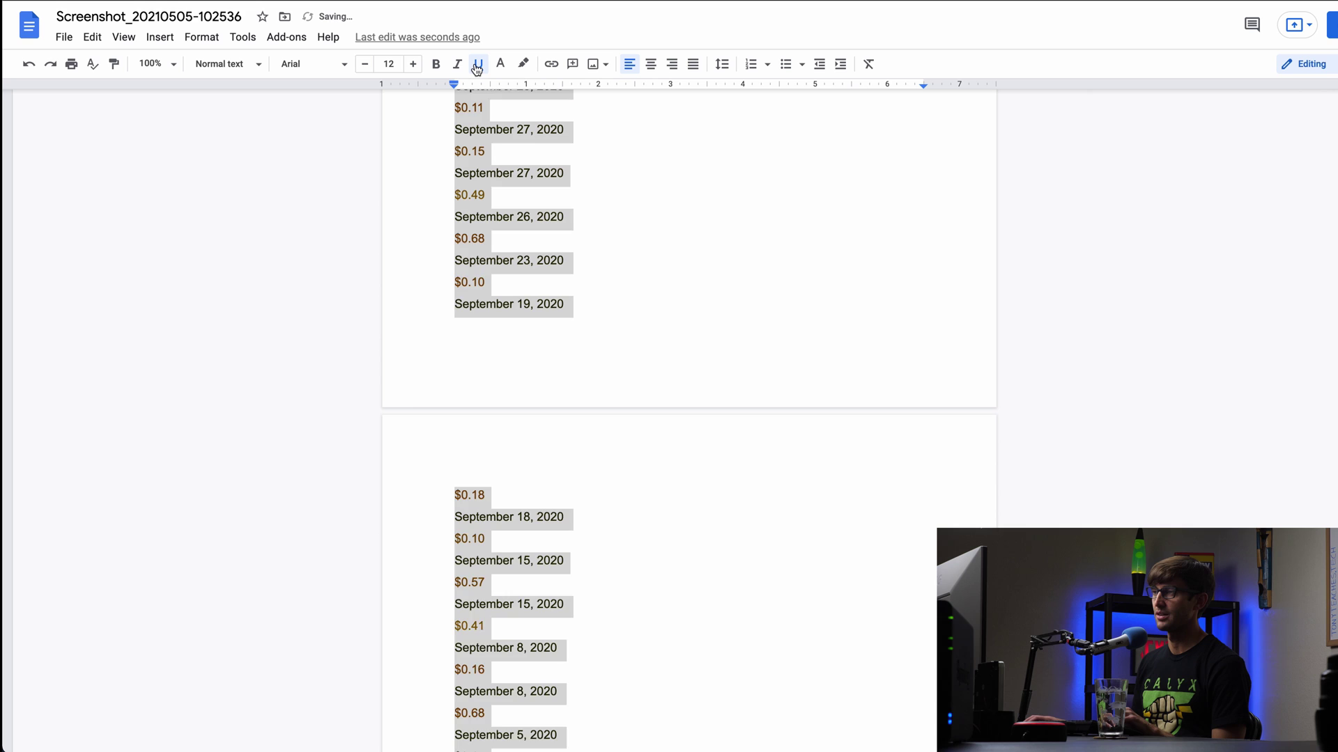
click(477, 66)
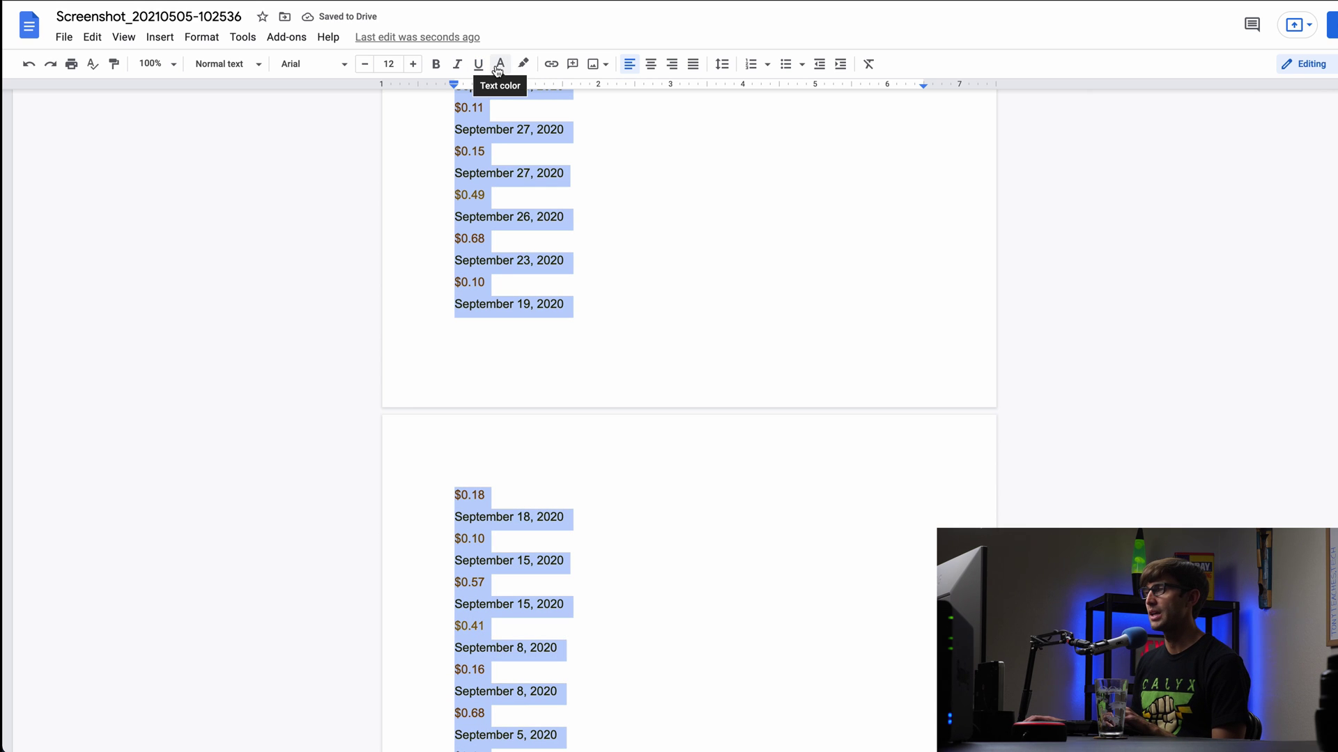
Step: Set all the text colour to black
click(497, 67)
click(506, 92)
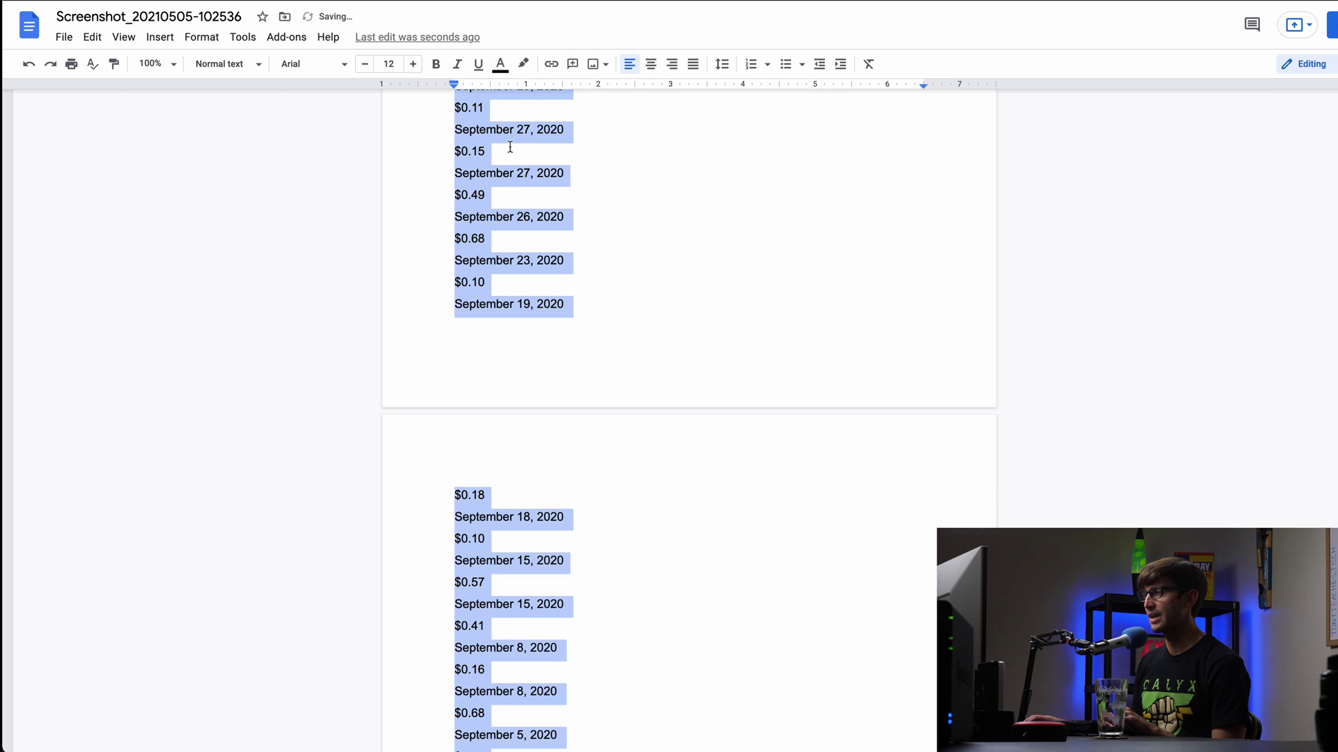
click(547, 257)
scroll(622, 536, up, 9)
scroll(622, 536, up, 7)
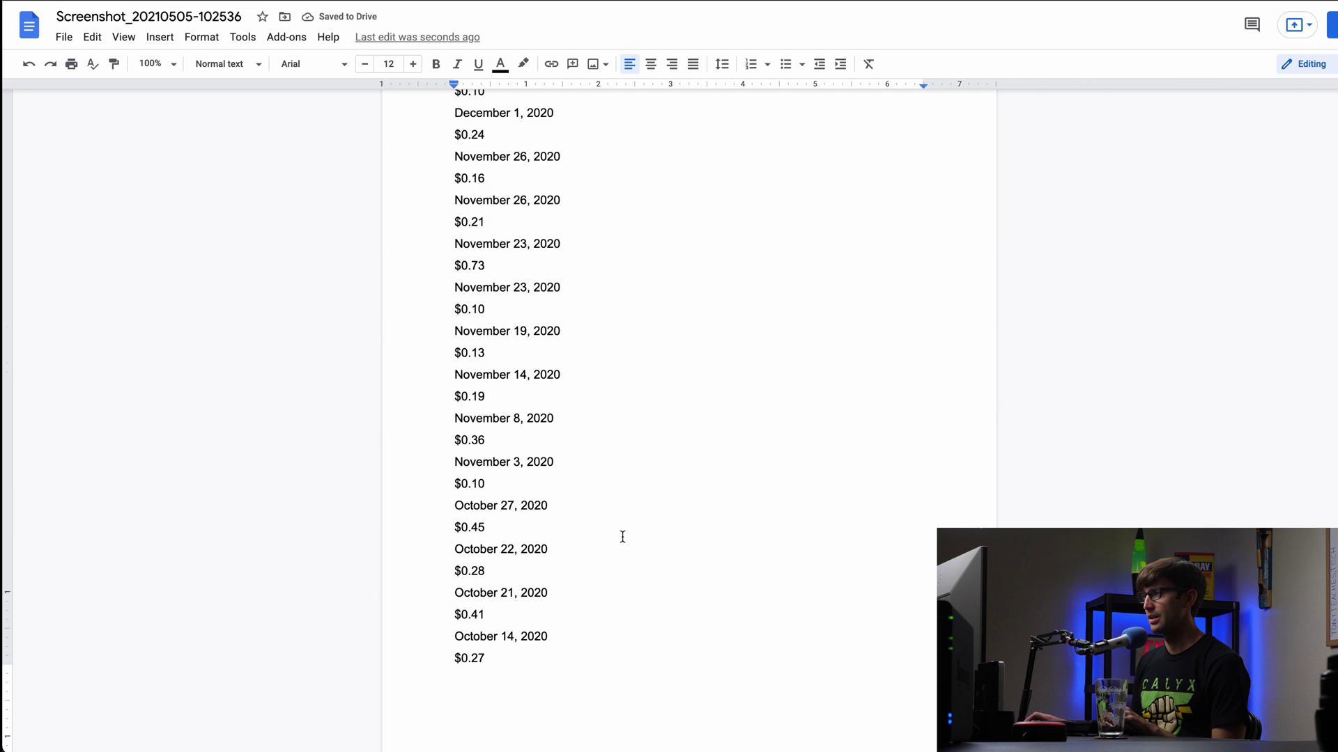
scroll(622, 537, up, 6)
scroll(622, 536, up, 10)
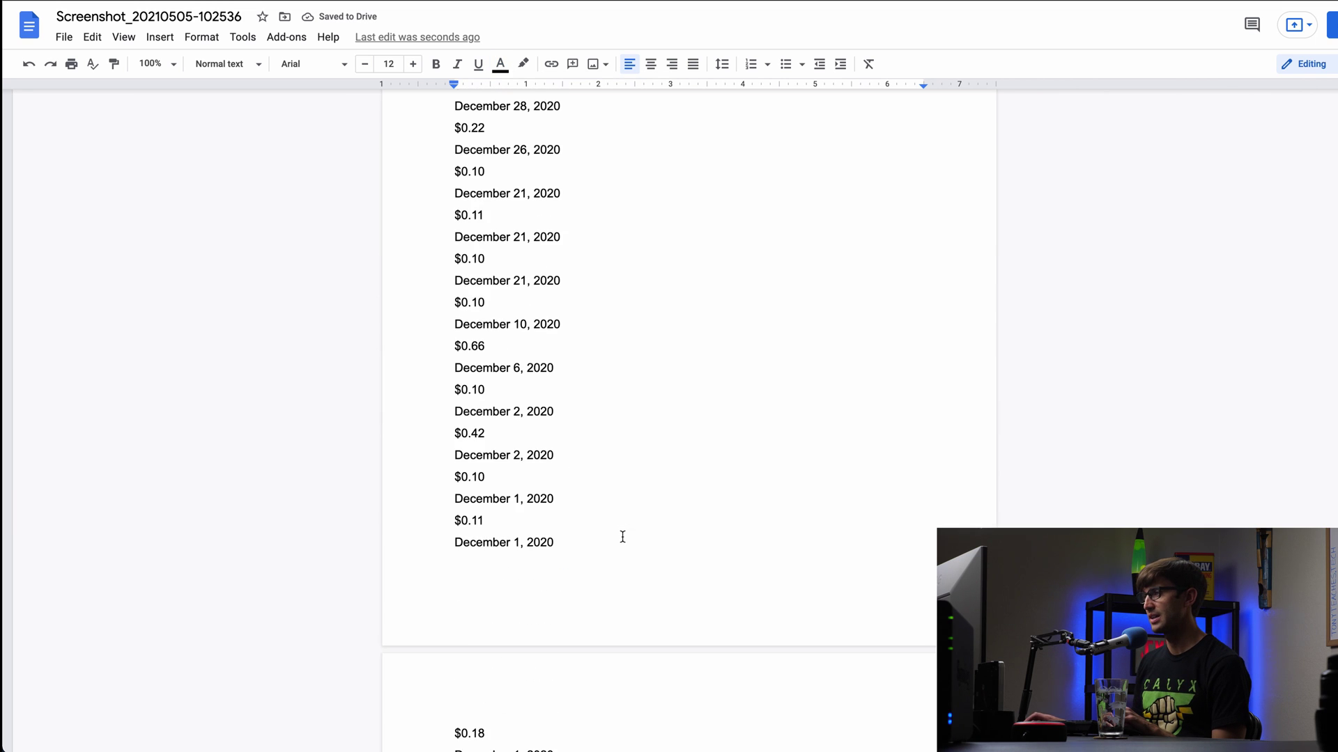
scroll(622, 537, up, 15)
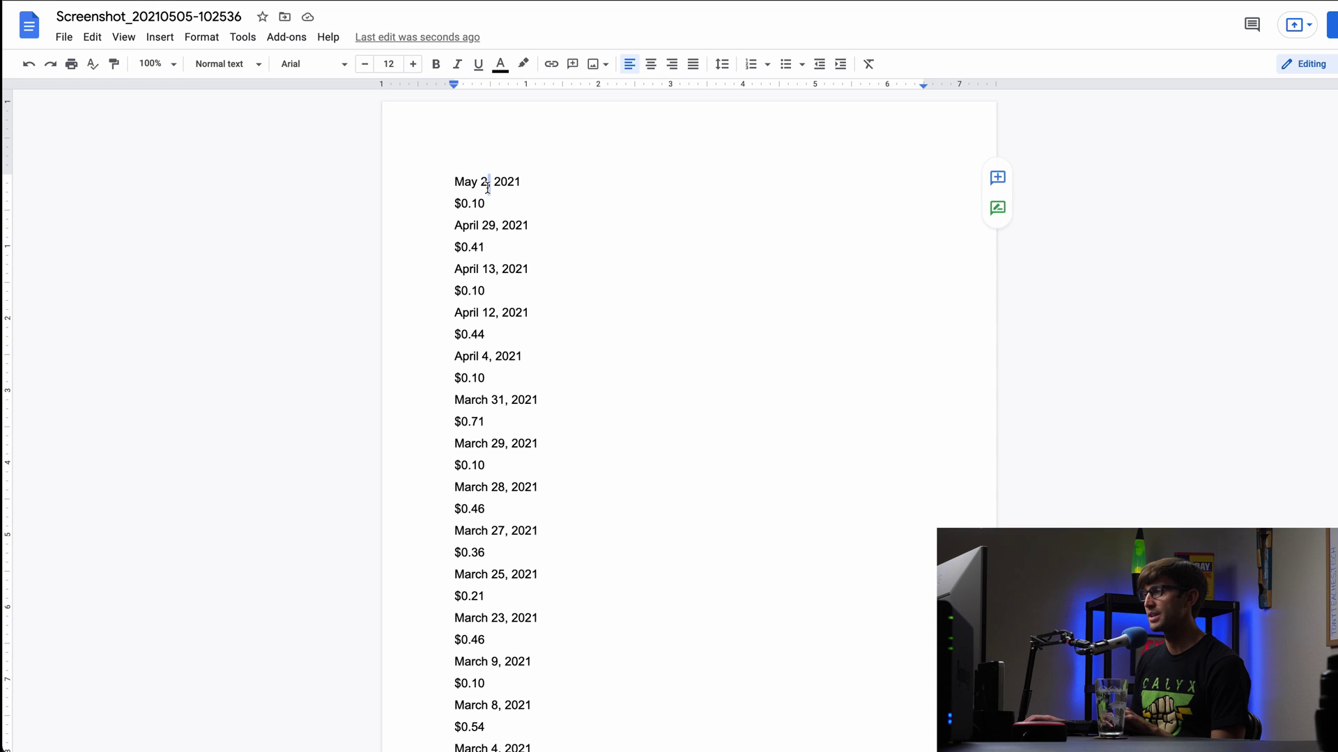
click(576, 200)
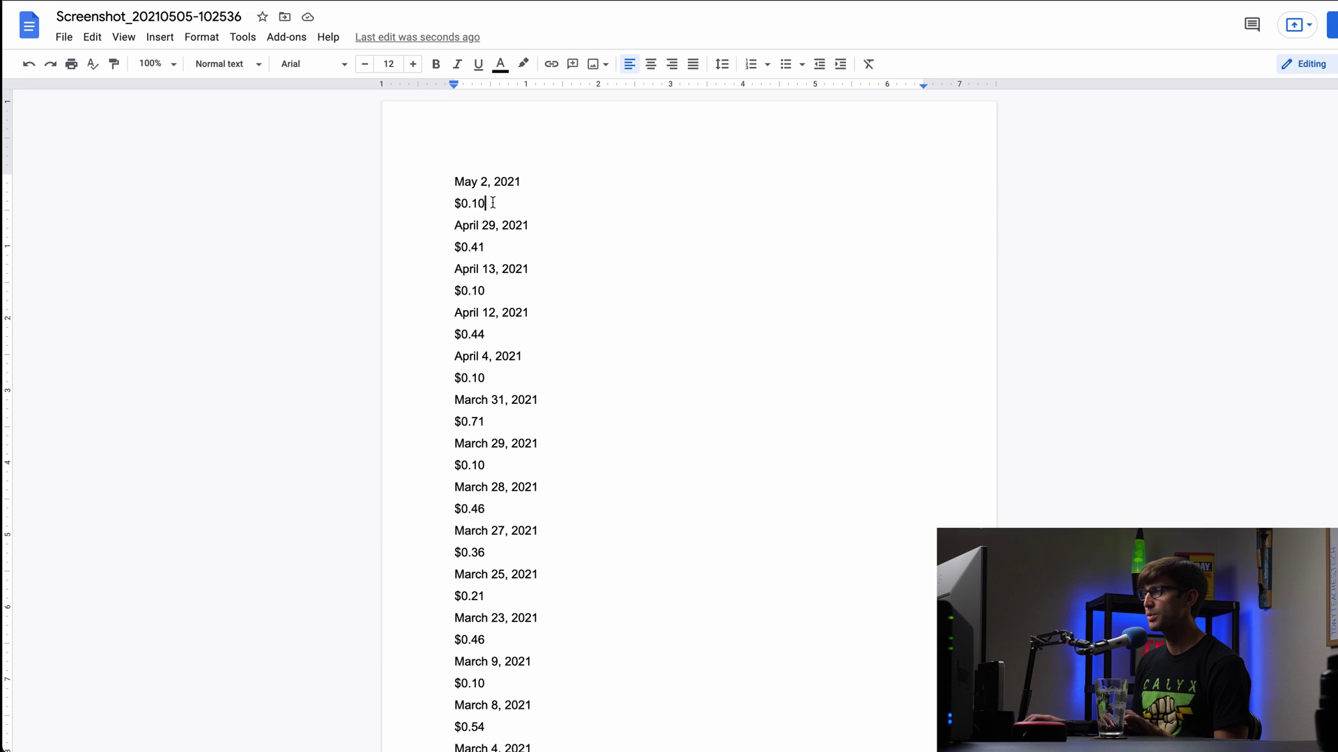
drag(492, 202, 409, 201)
click(534, 178)
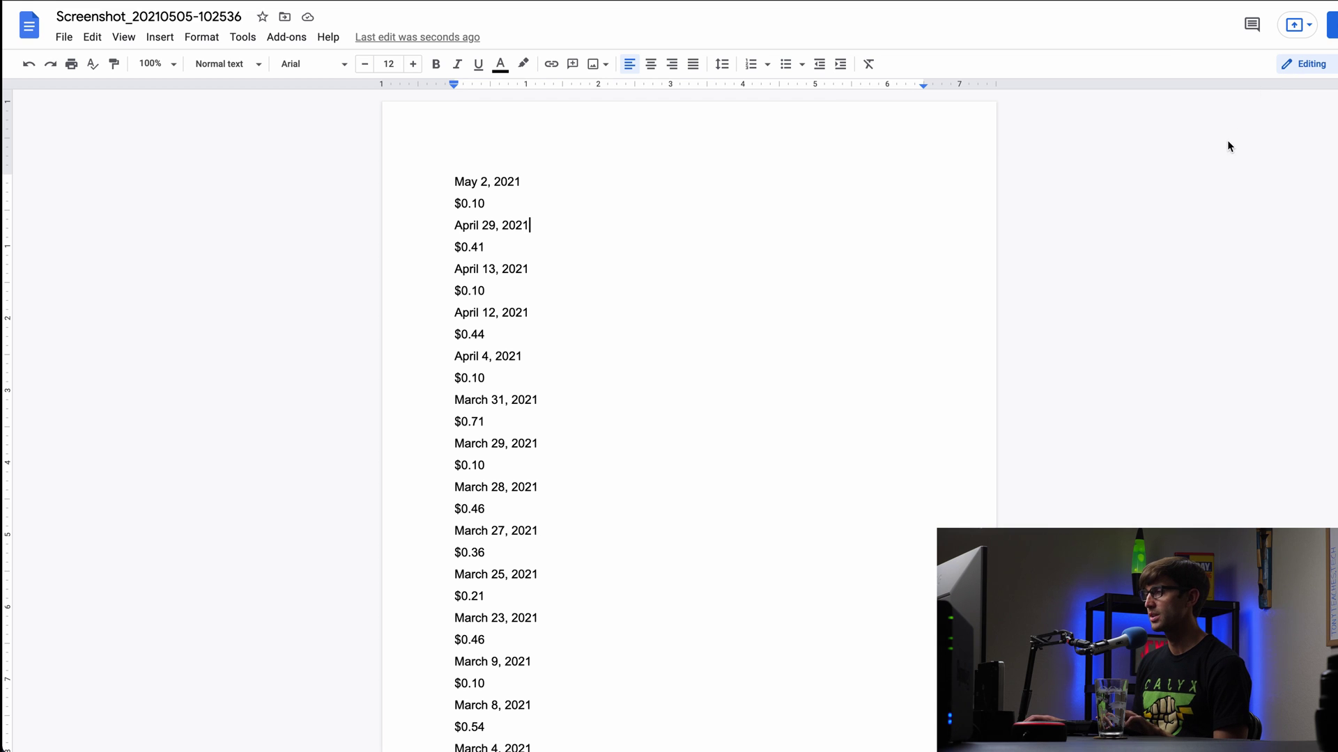
Step: Regex-replace '\n$' with ' ; $' so each date and amount share one line
key(ctrl+f)
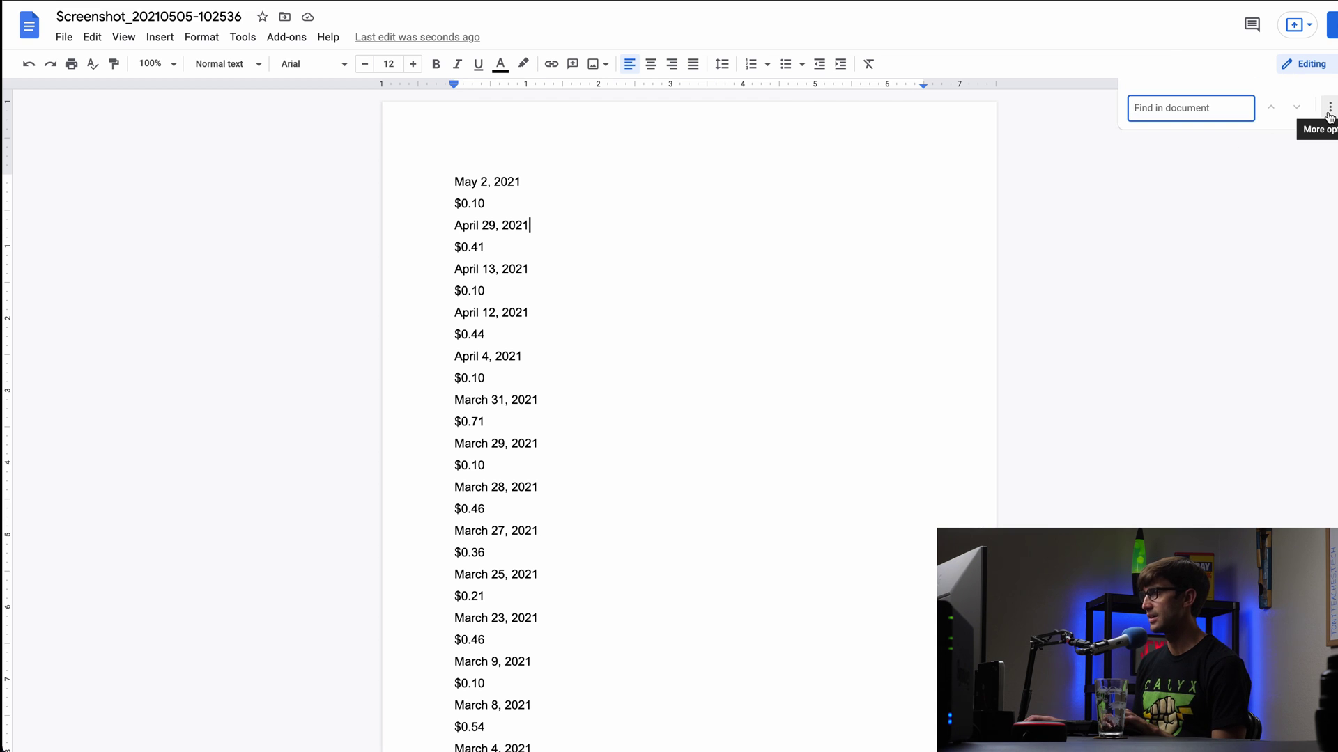
click(1330, 111)
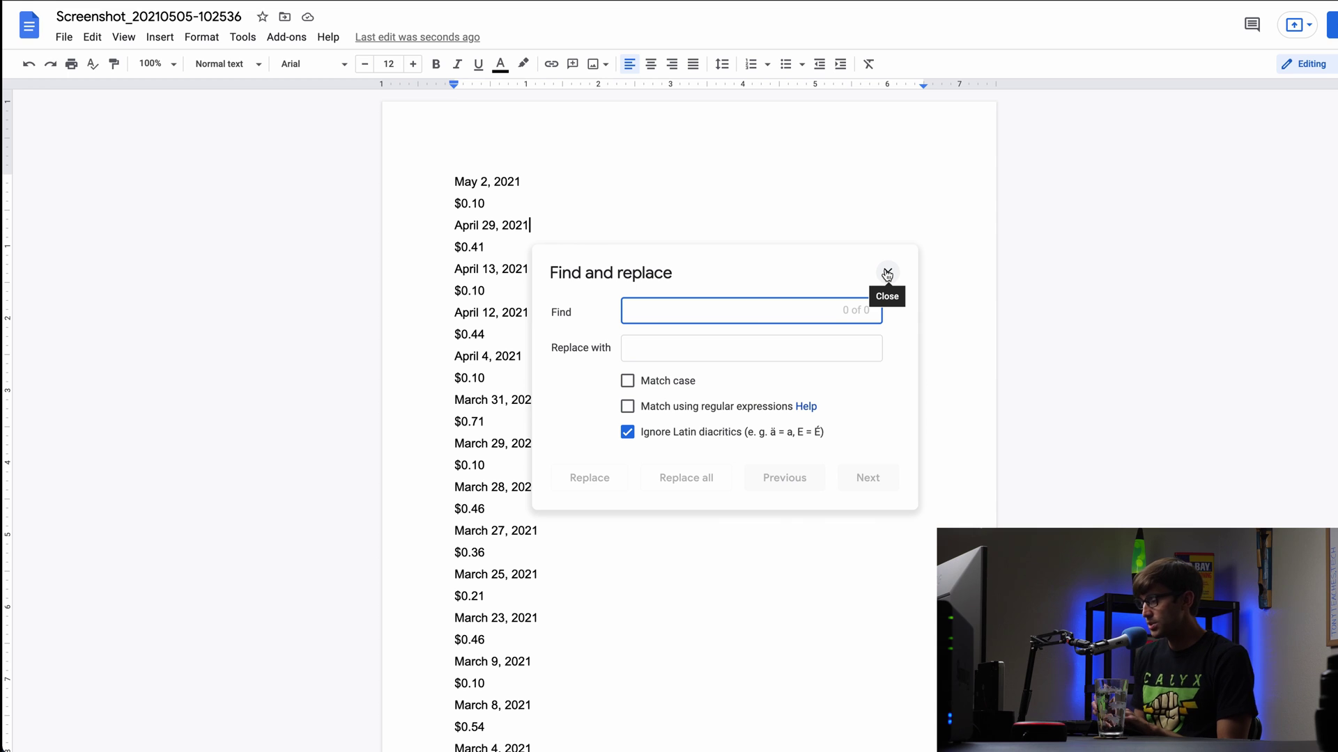
text(\n$)
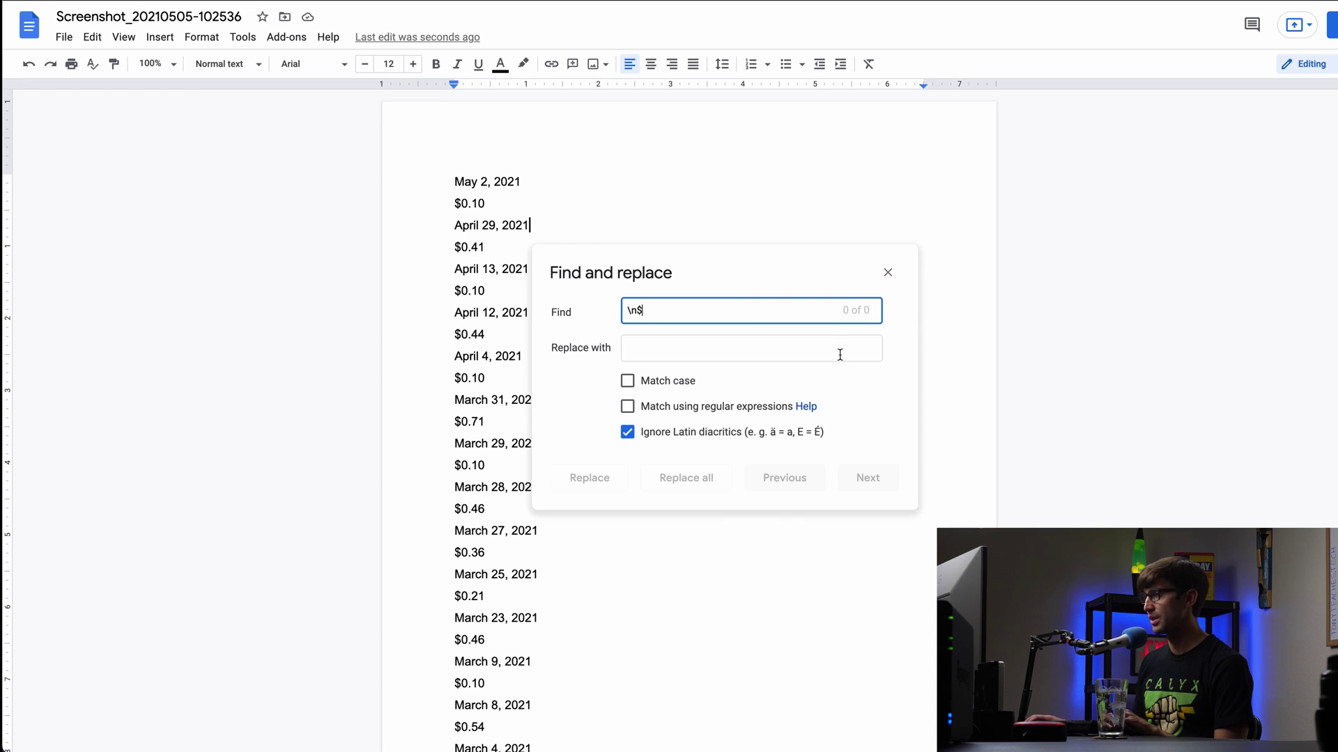
click(732, 415)
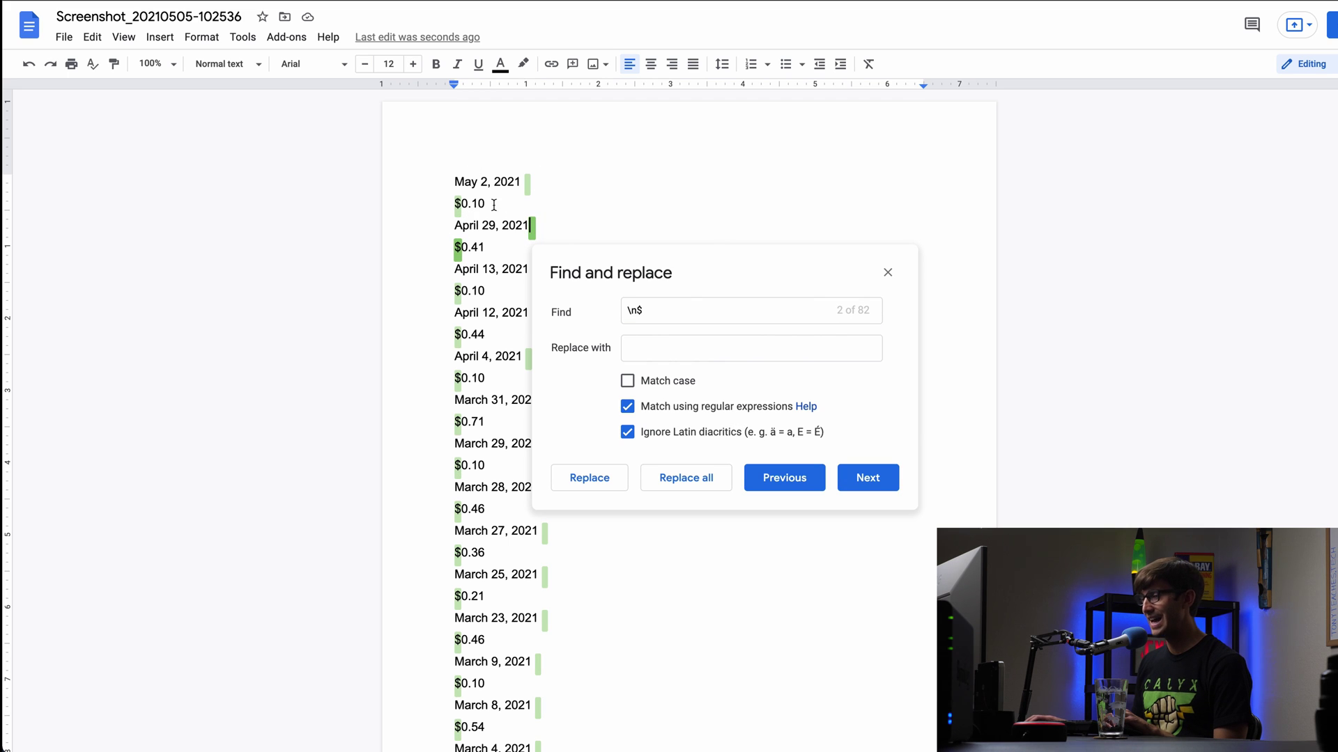
click(668, 349)
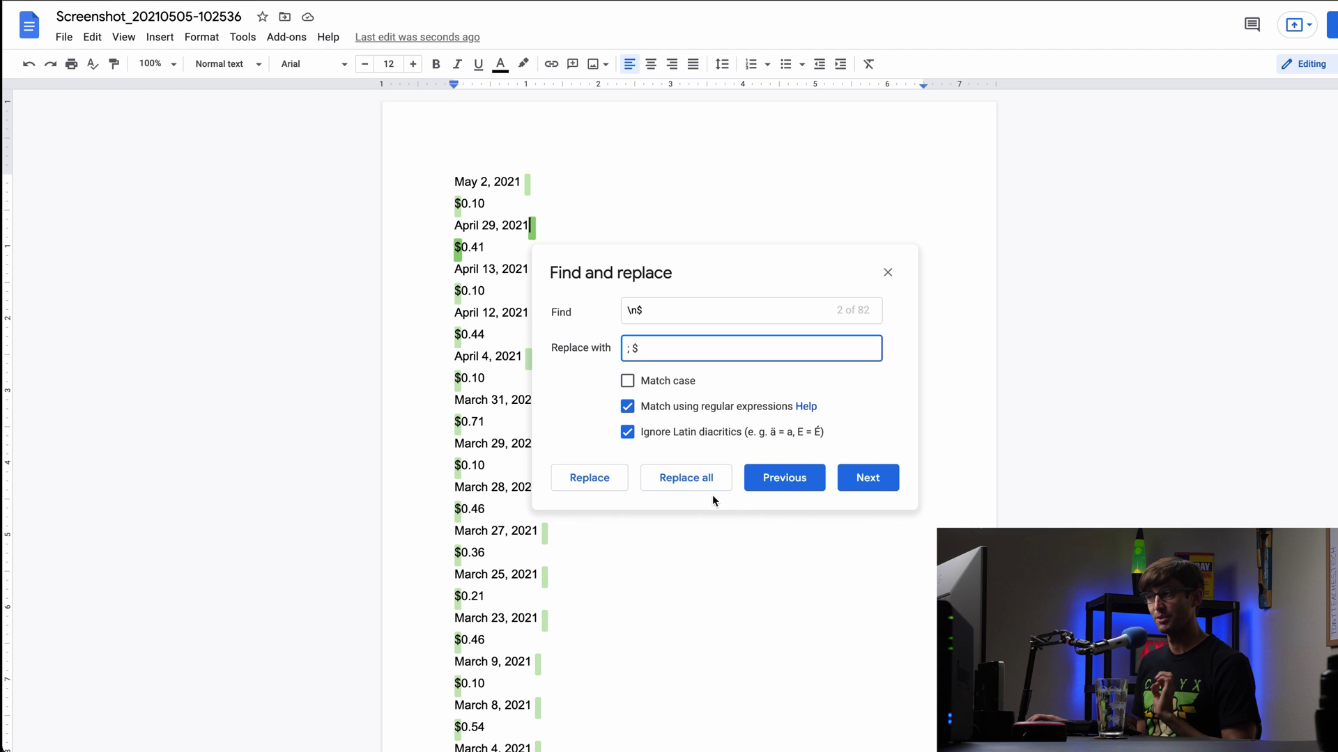
click(686, 478)
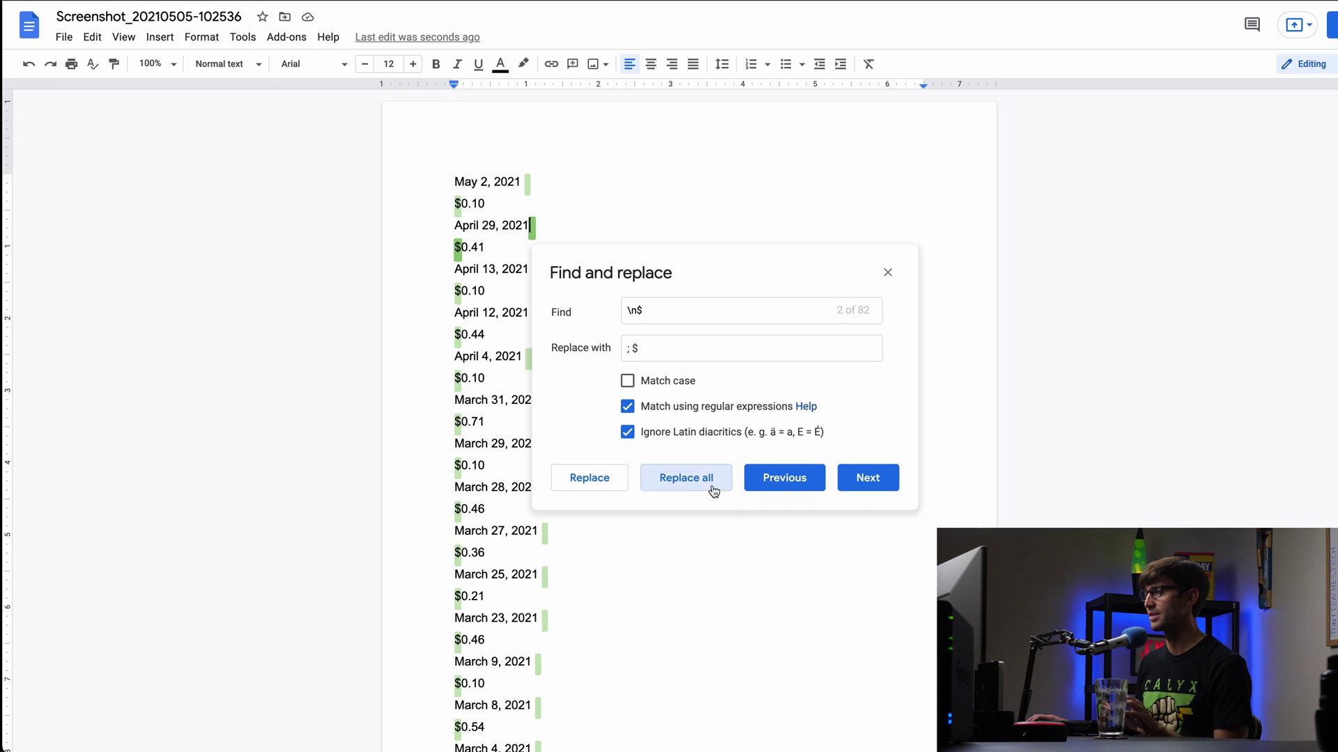
Step: Close Find and replace and check the first joined date-and-amount lines at the top
click(888, 273)
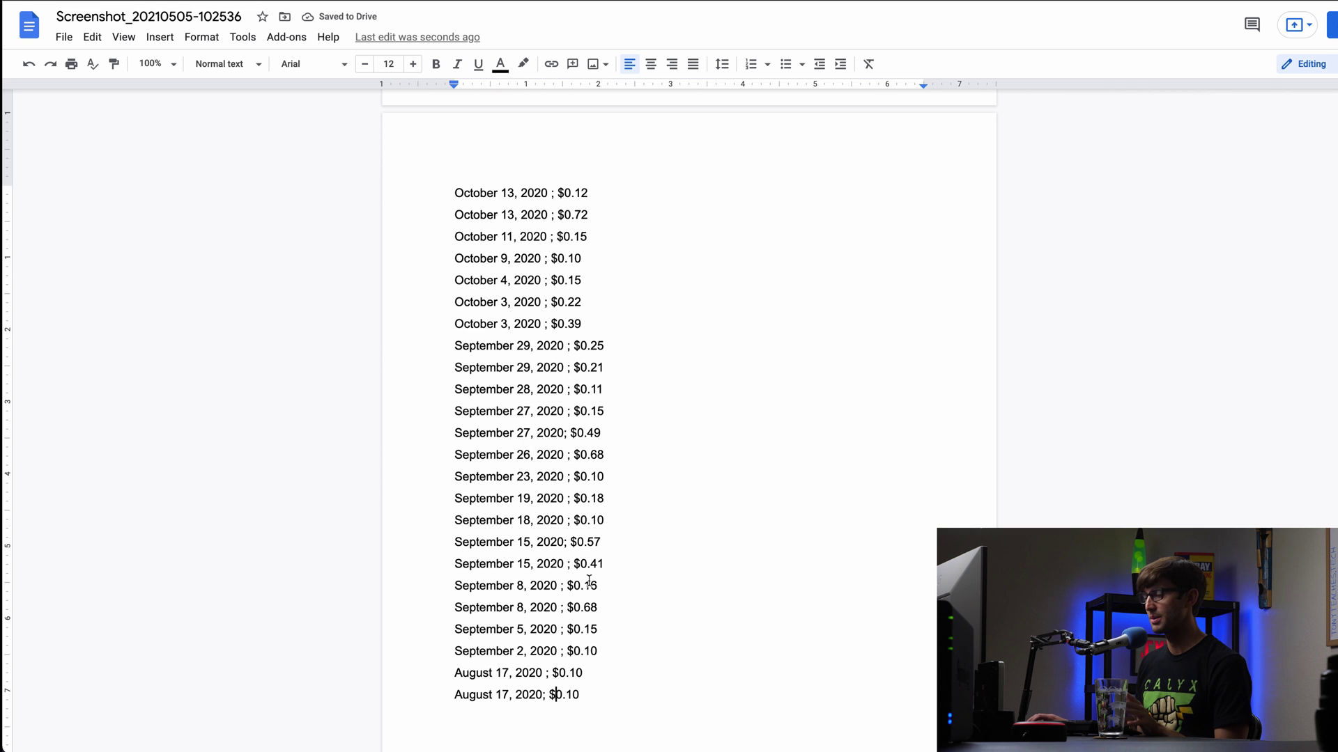
scroll(581, 353, up, 15)
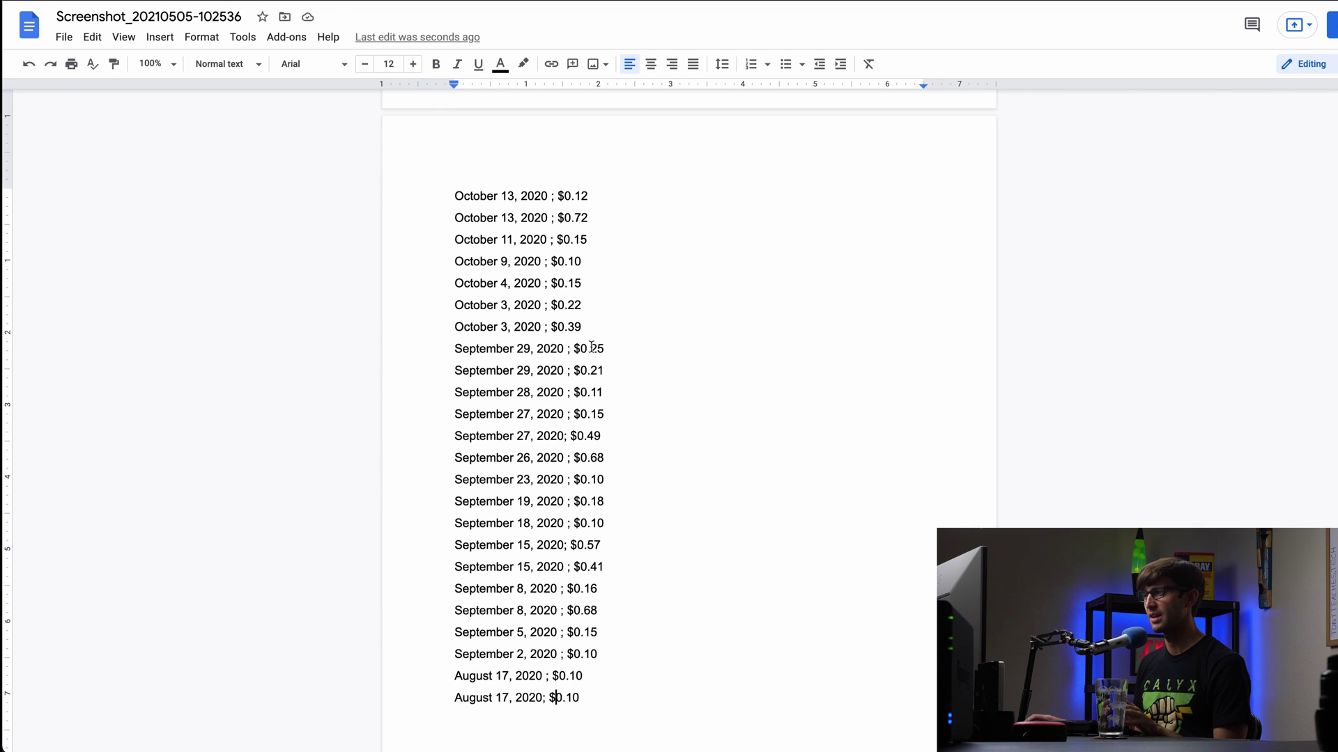
scroll(591, 346, up, 10)
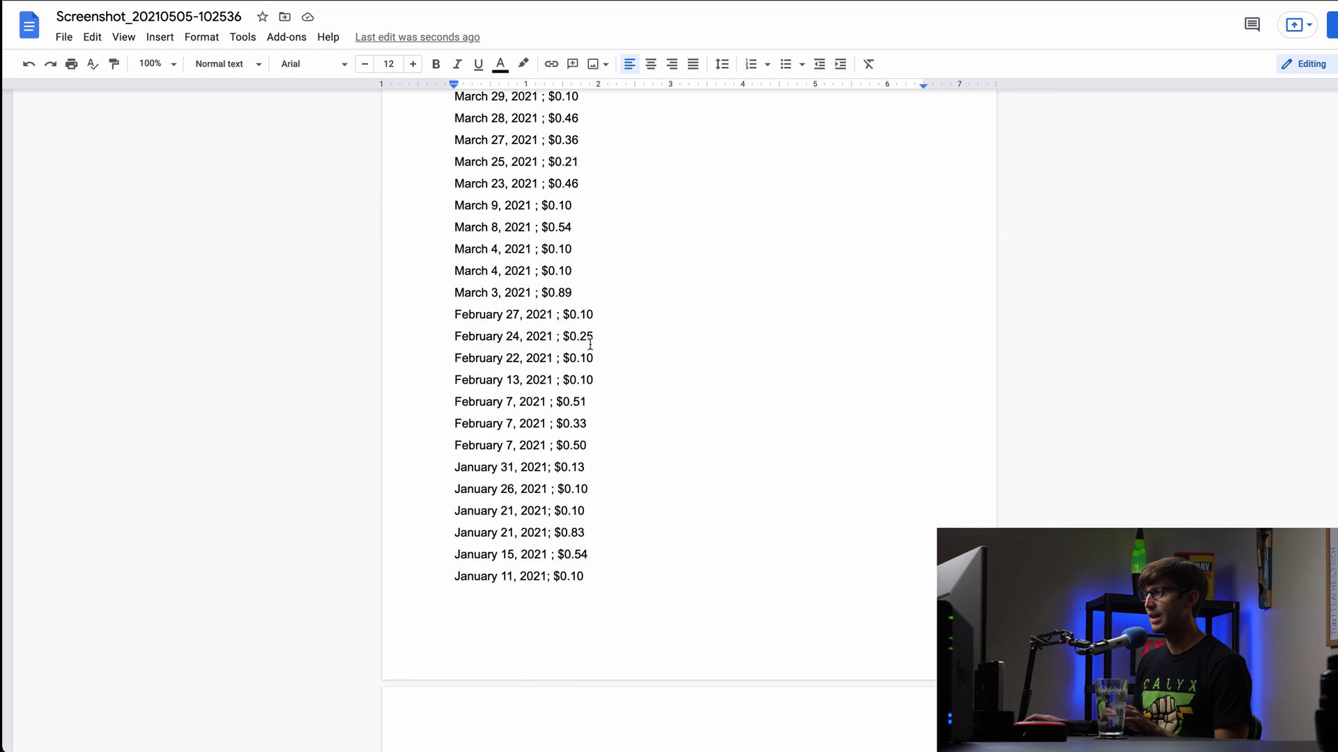
drag(501, 203, 454, 182)
click(466, 216)
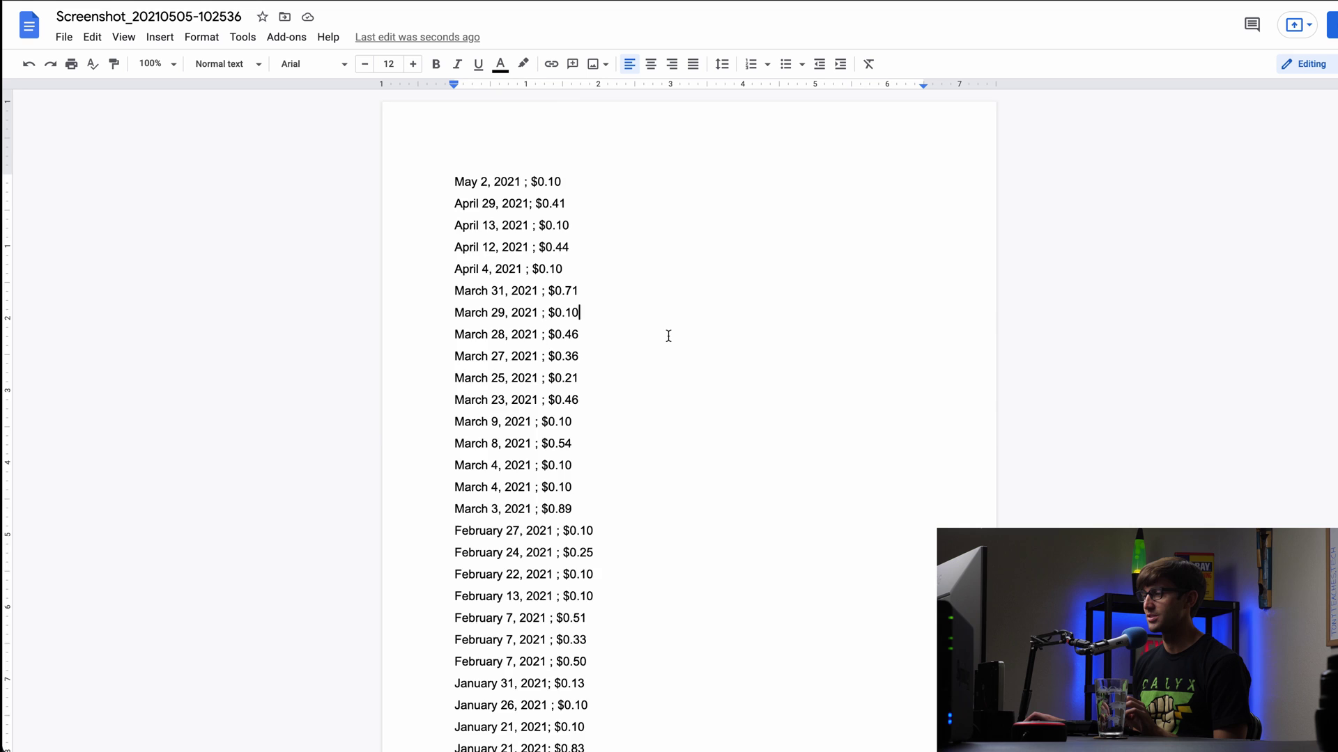
Step: Scroll through the joined list and select all the document text
scroll(668, 336, down, 20)
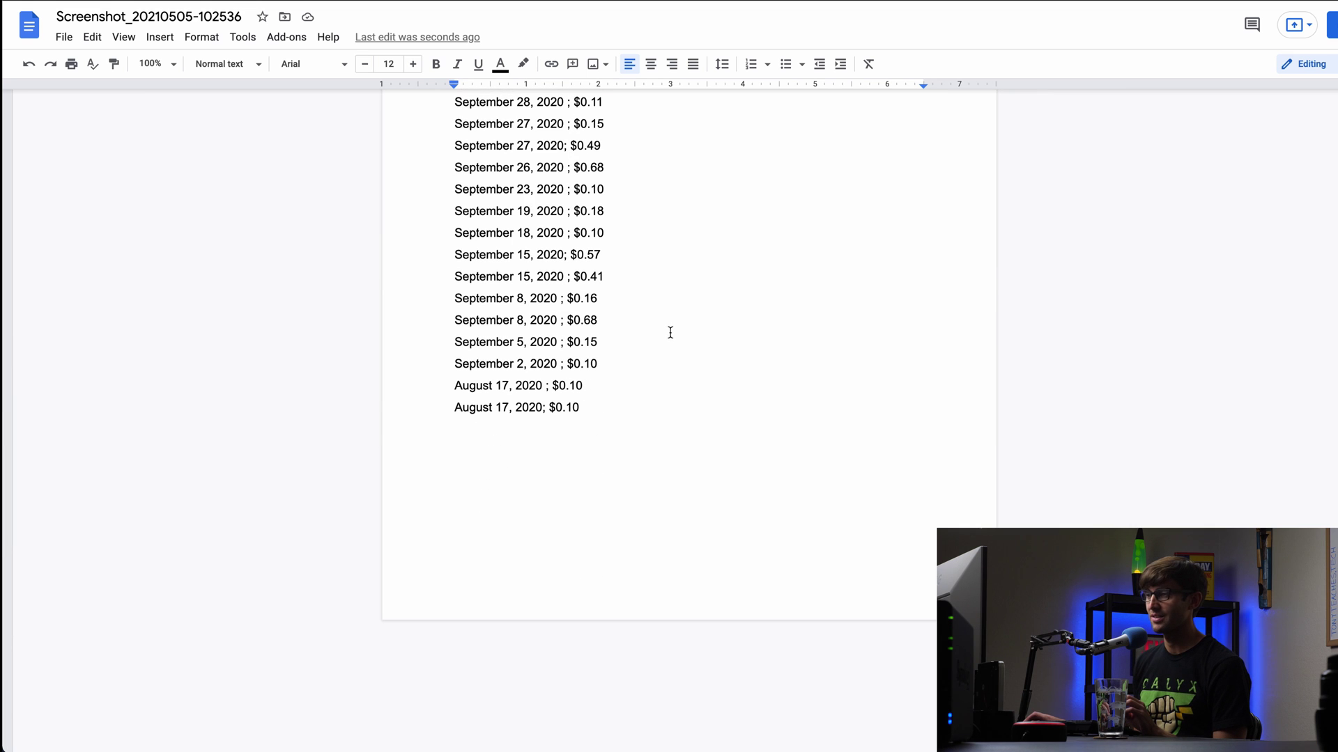
scroll(671, 330, down, 1)
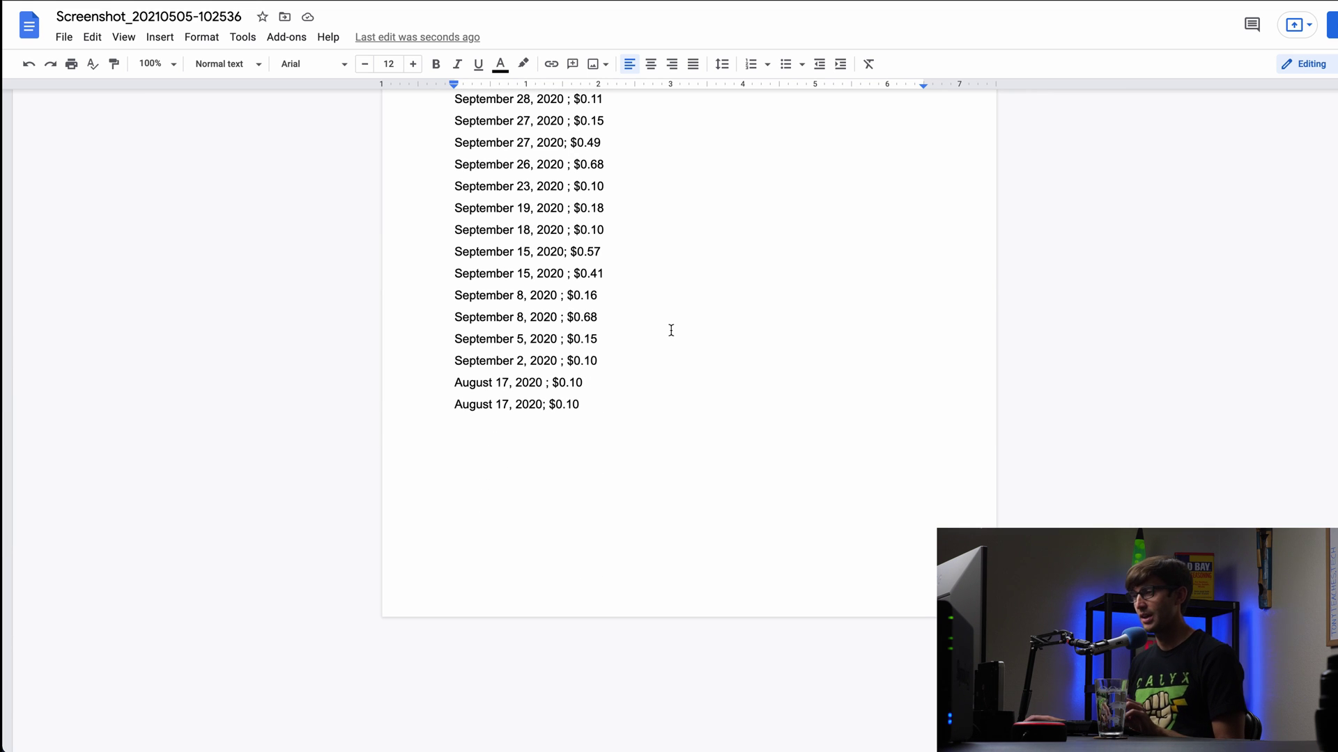
scroll(670, 323, up, 20)
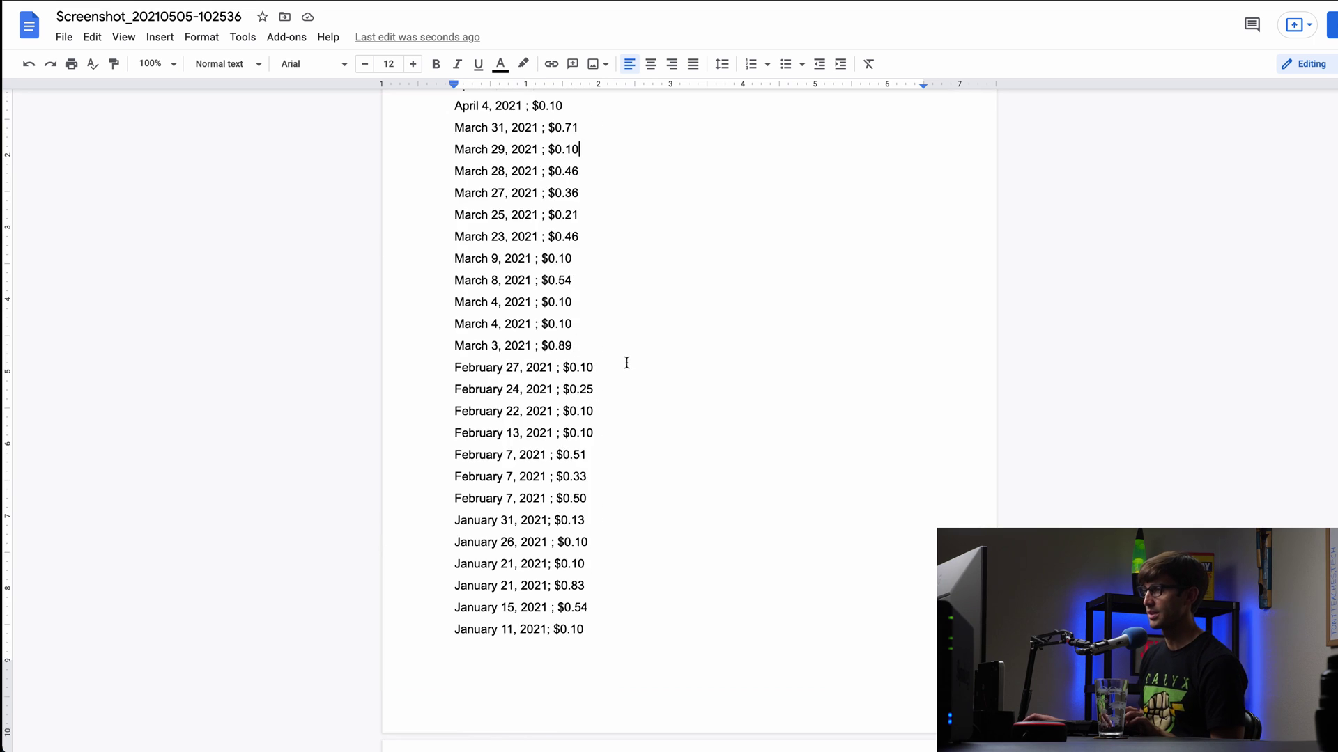
key(ctrl+a)
key(ctrl+c)
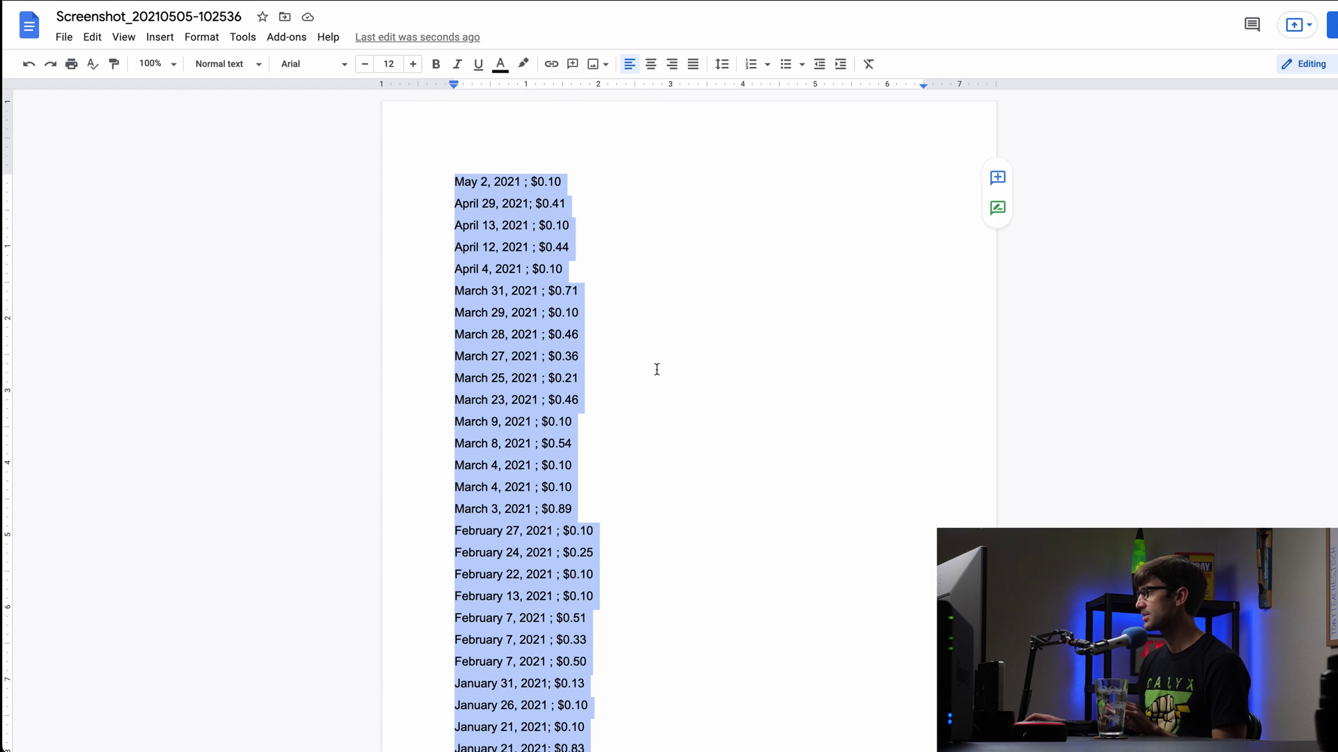
Step: Go to sheets.google.com in a new tab and create a Blank spreadsheet
key(ctrl+t)
text(shee)
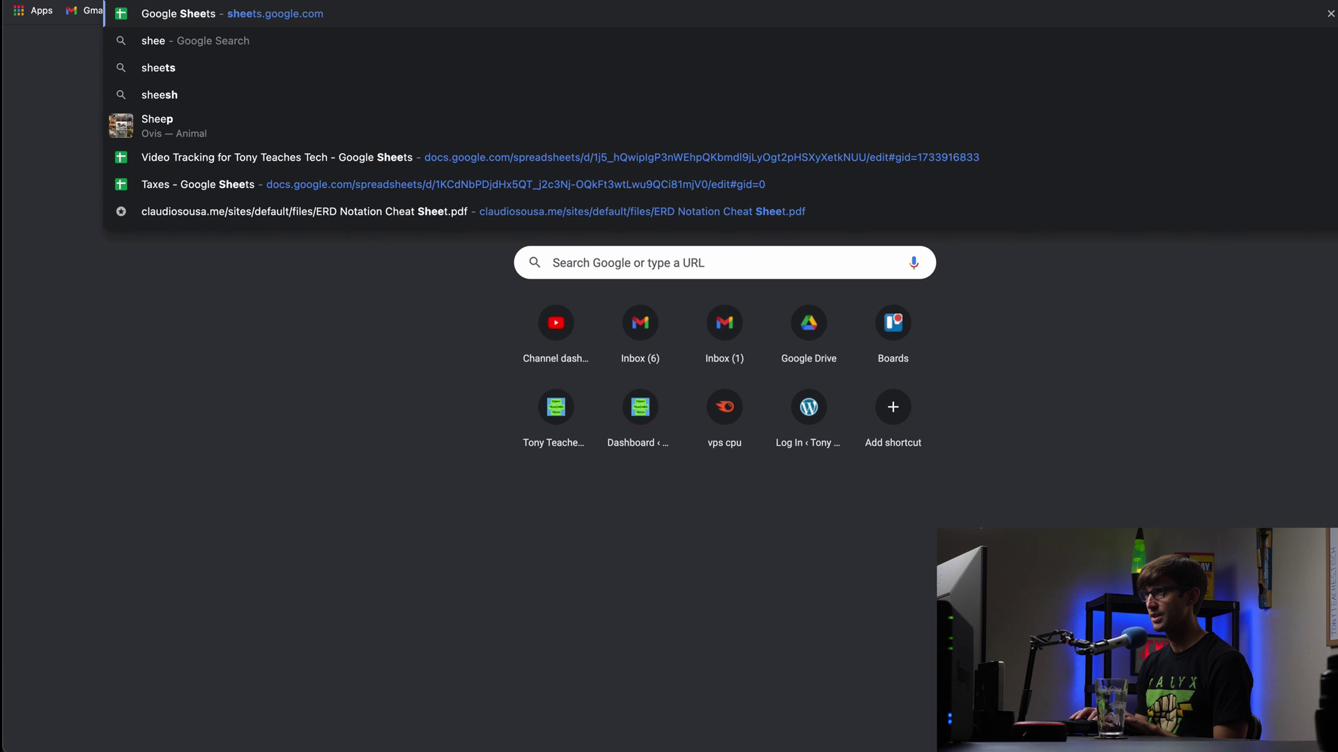
key(Return)
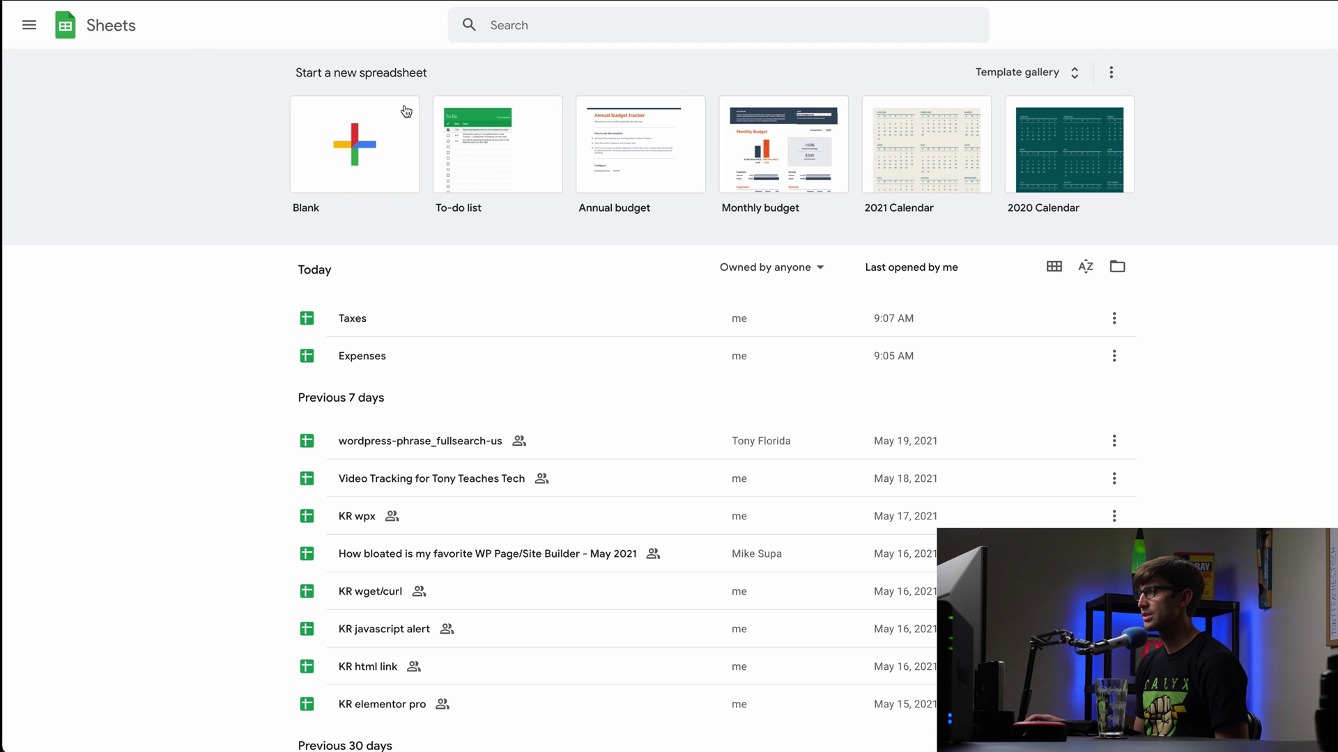
click(385, 117)
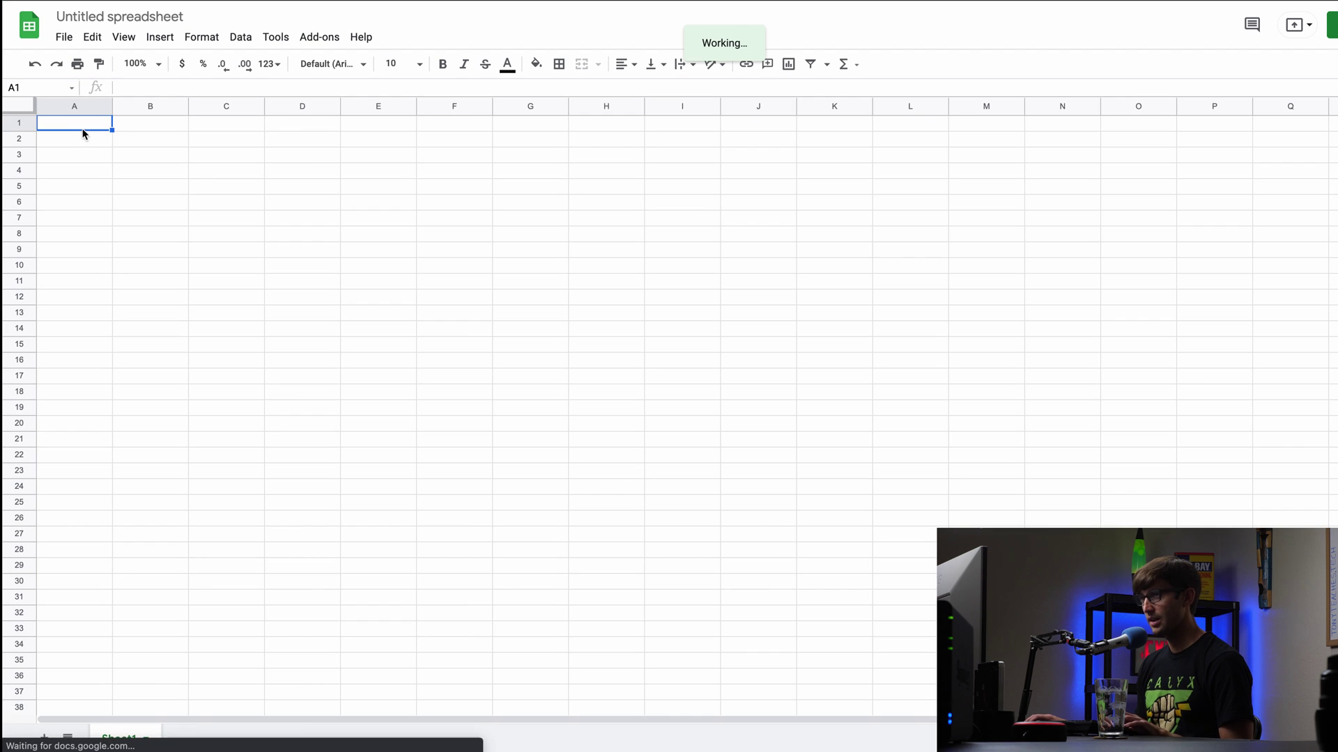
Step: Paste the copied date-and-amount list into cell A1 as plain values
right_click(84, 123)
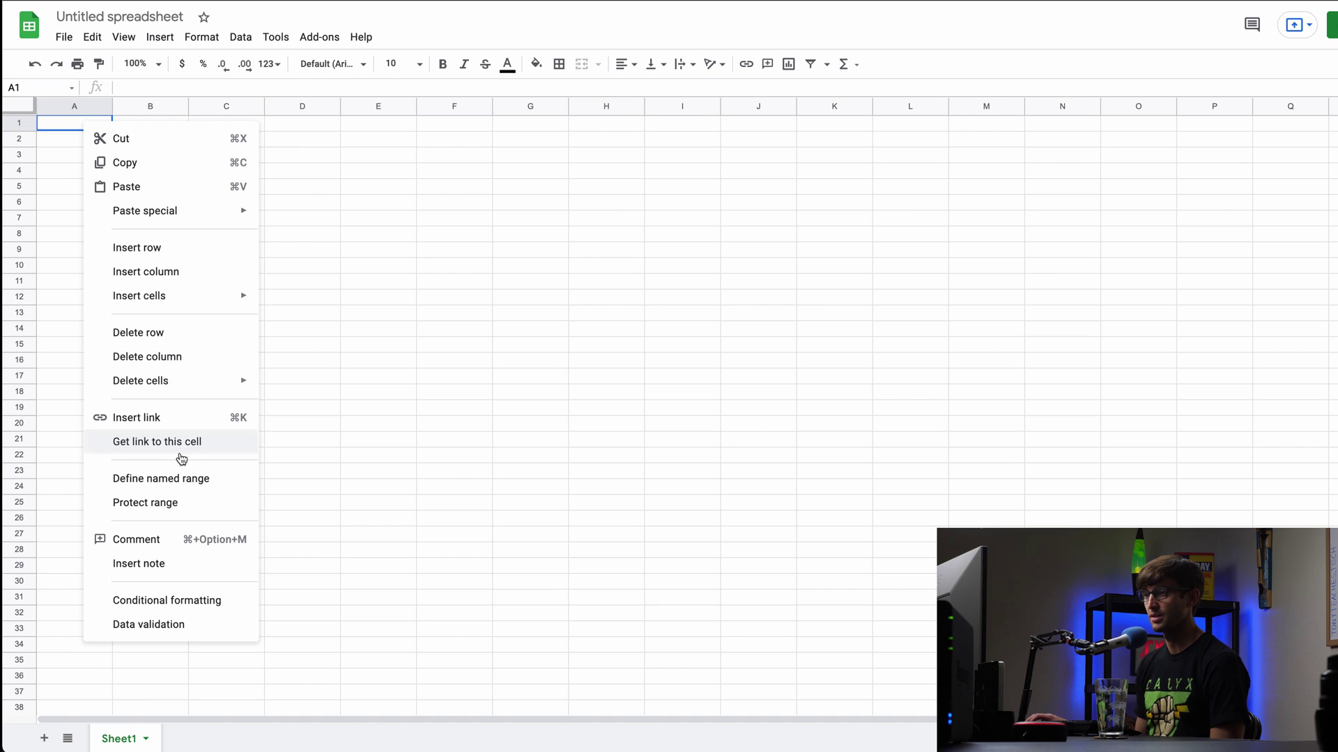
mouse_move(210, 212)
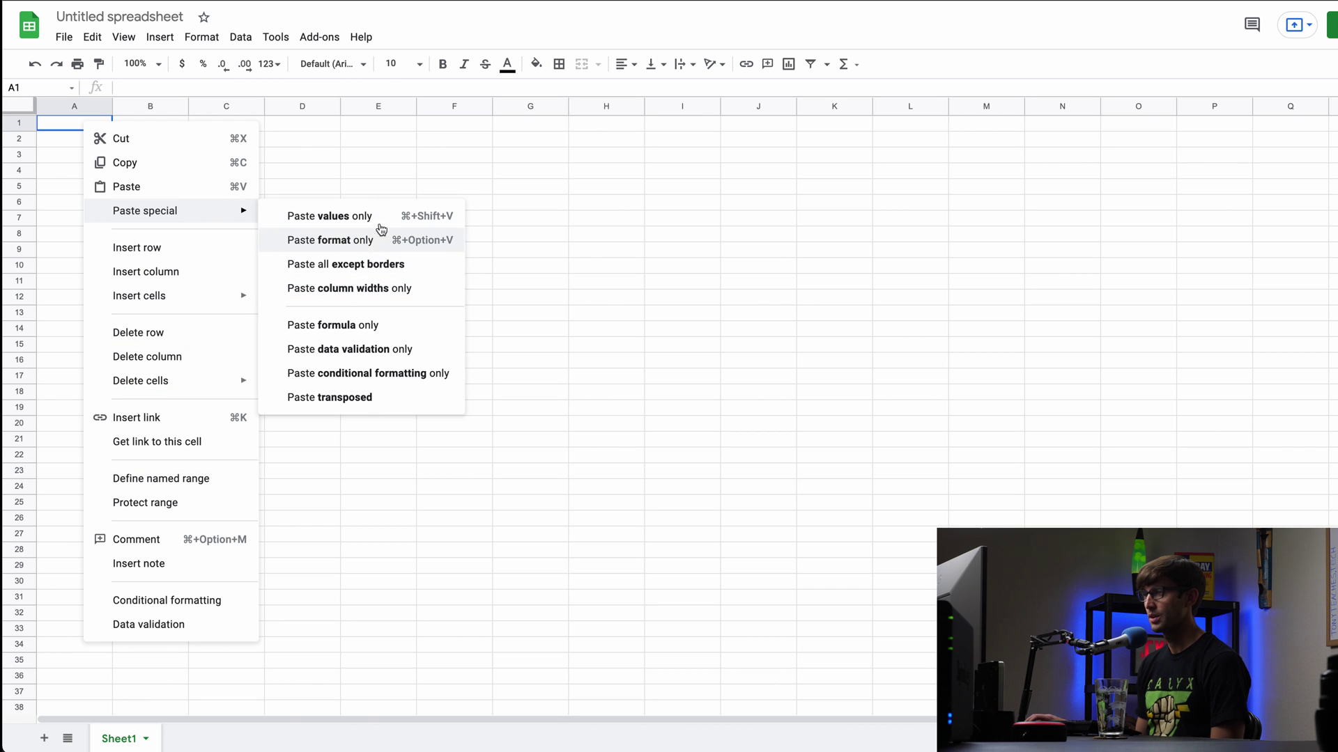
click(384, 223)
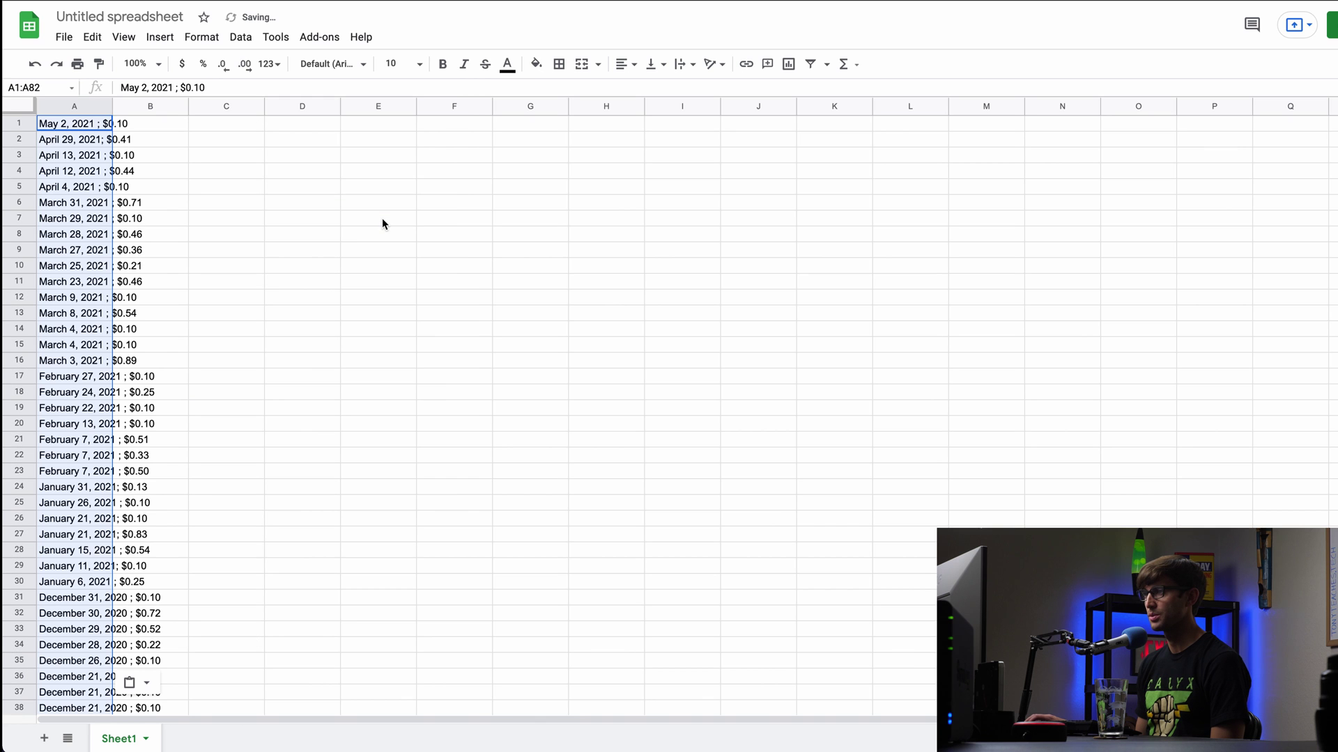
Step: Split the pasted text to columns using Semicolon as the separator
click(149, 689)
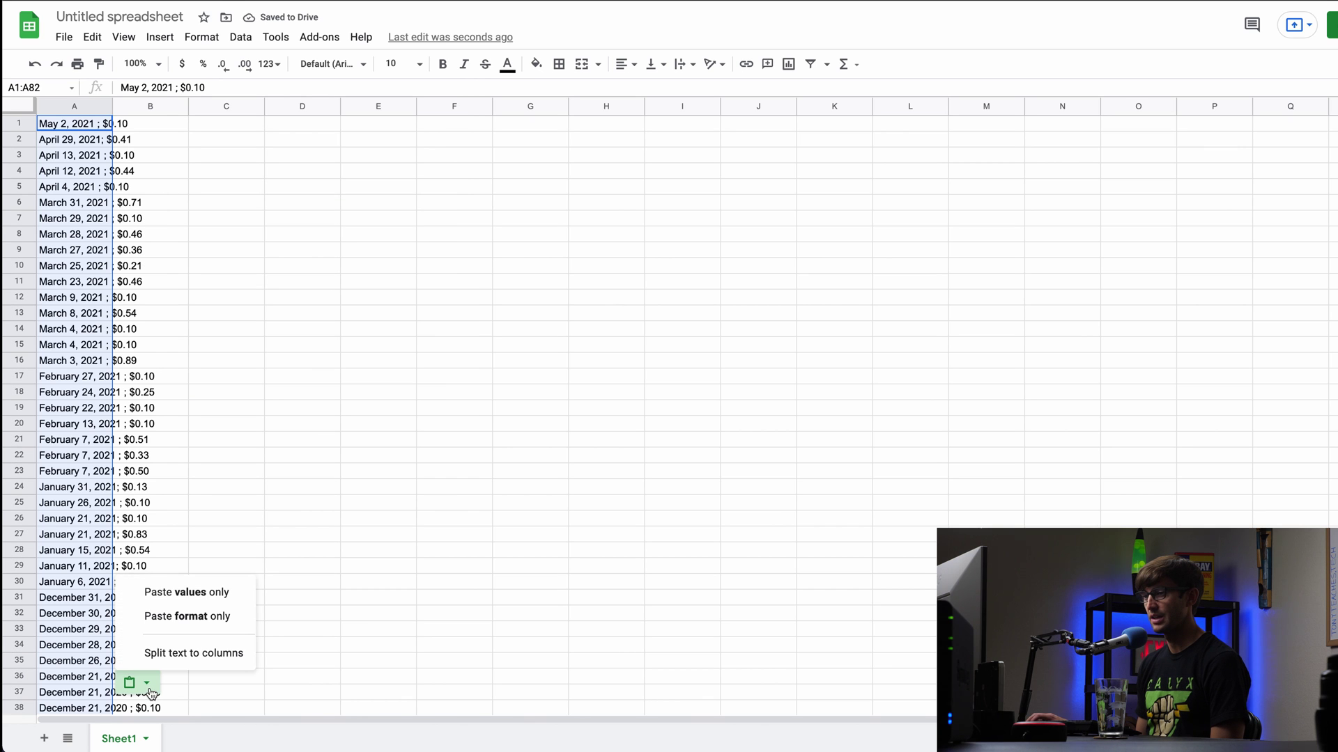
click(180, 655)
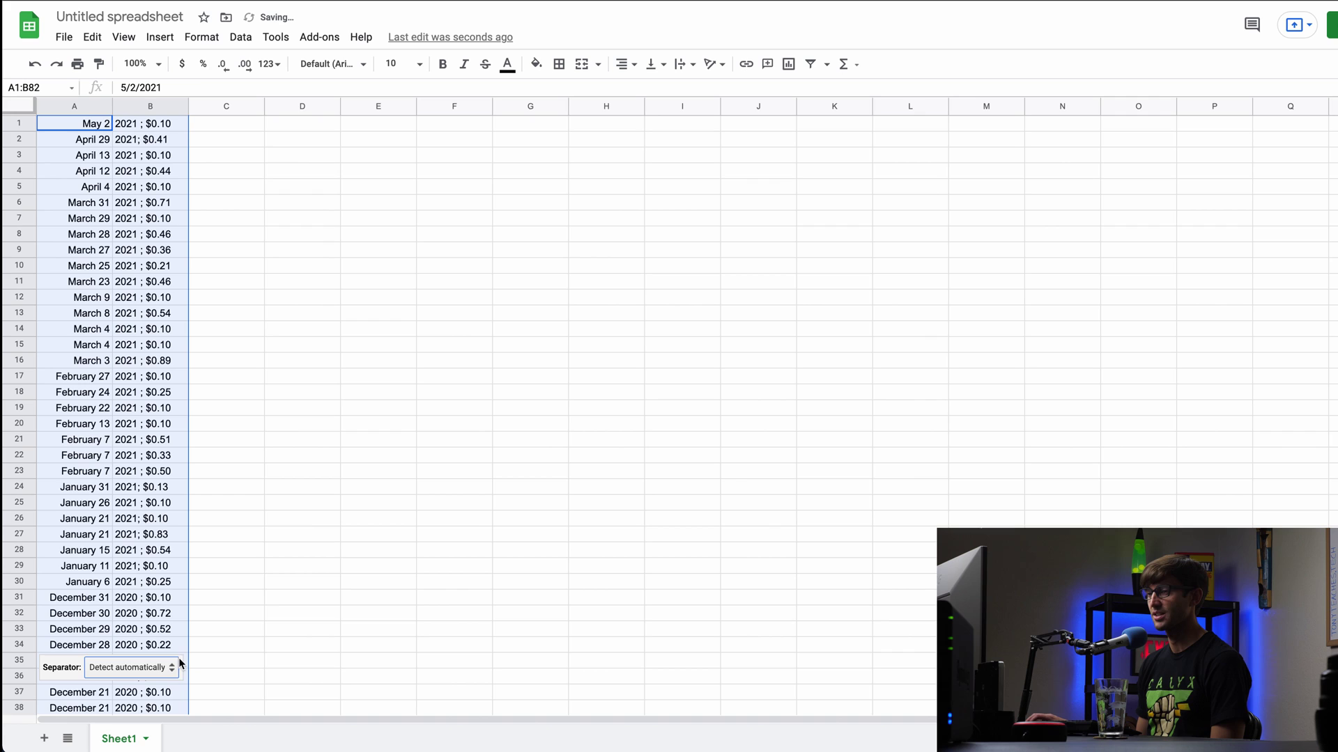
click(136, 667)
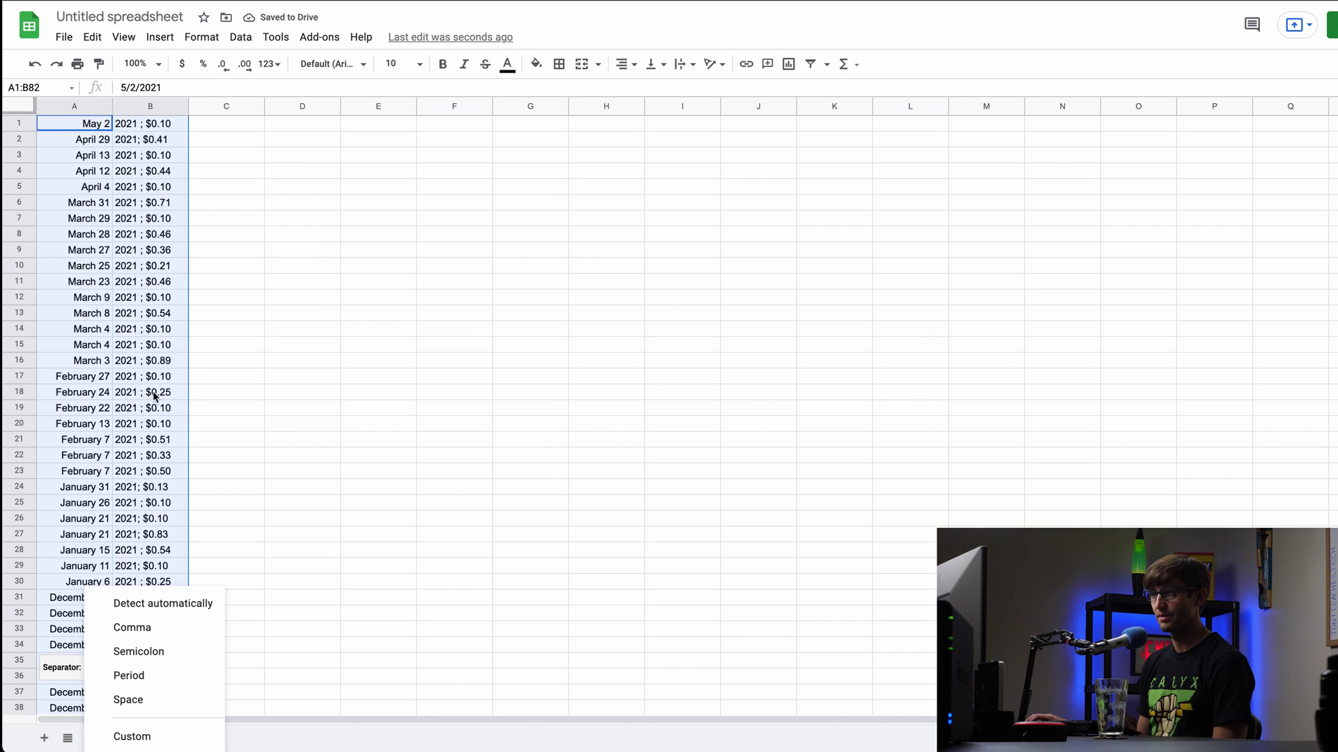
click(156, 651)
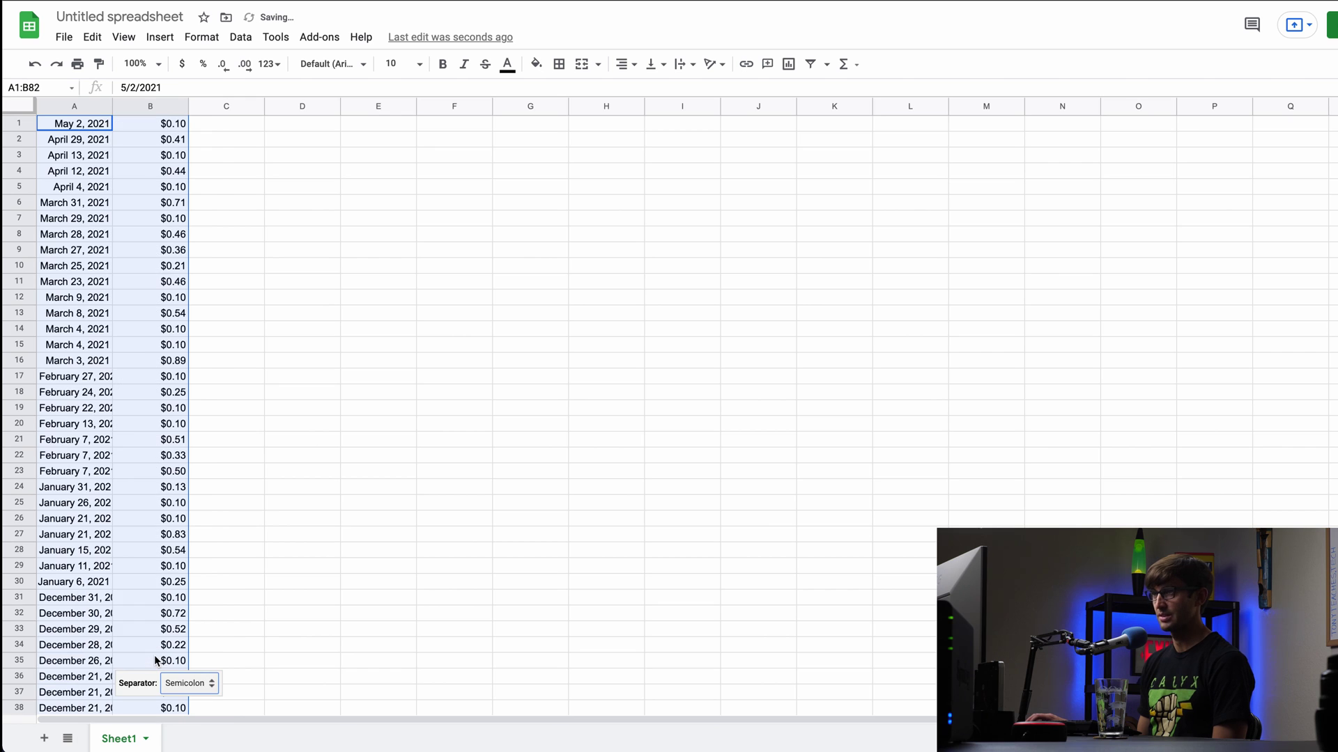
click(183, 367)
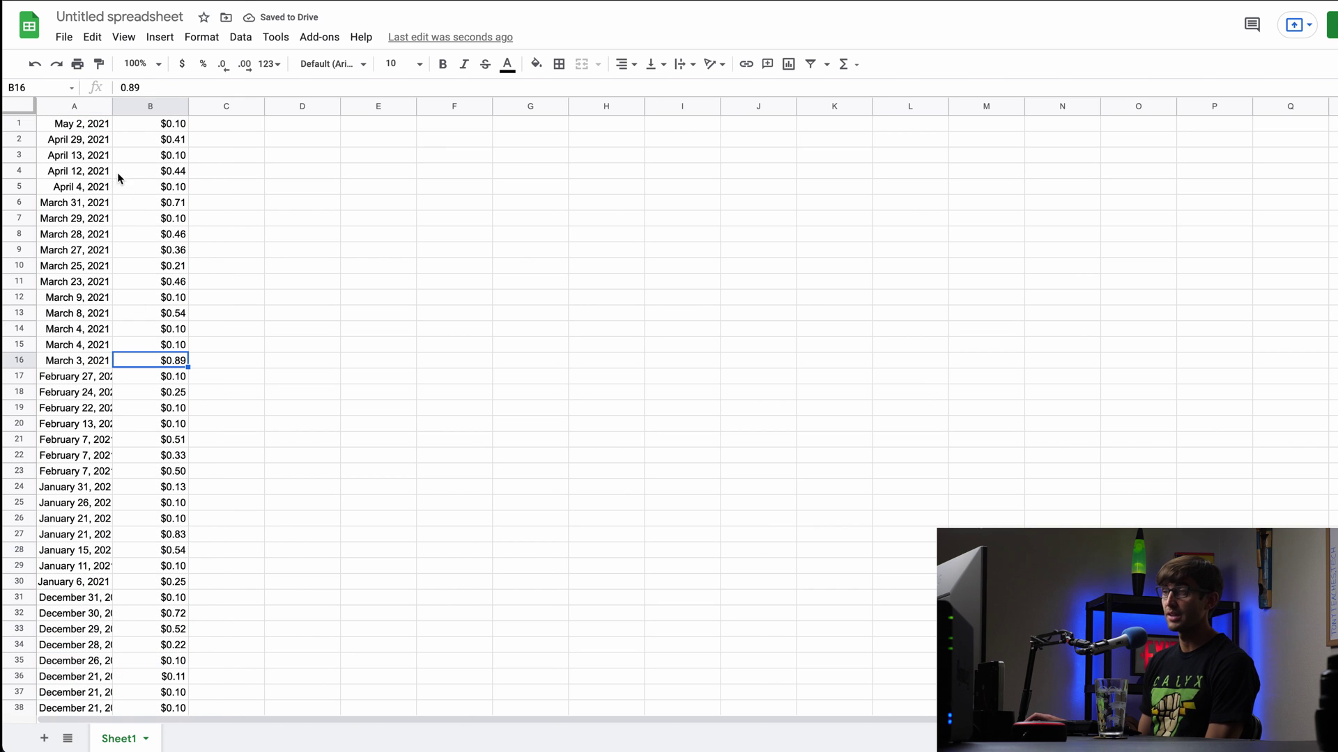
Step: Auto-fit column A so full dates like December 31, 2020 are readable
drag(74, 123, 76, 691)
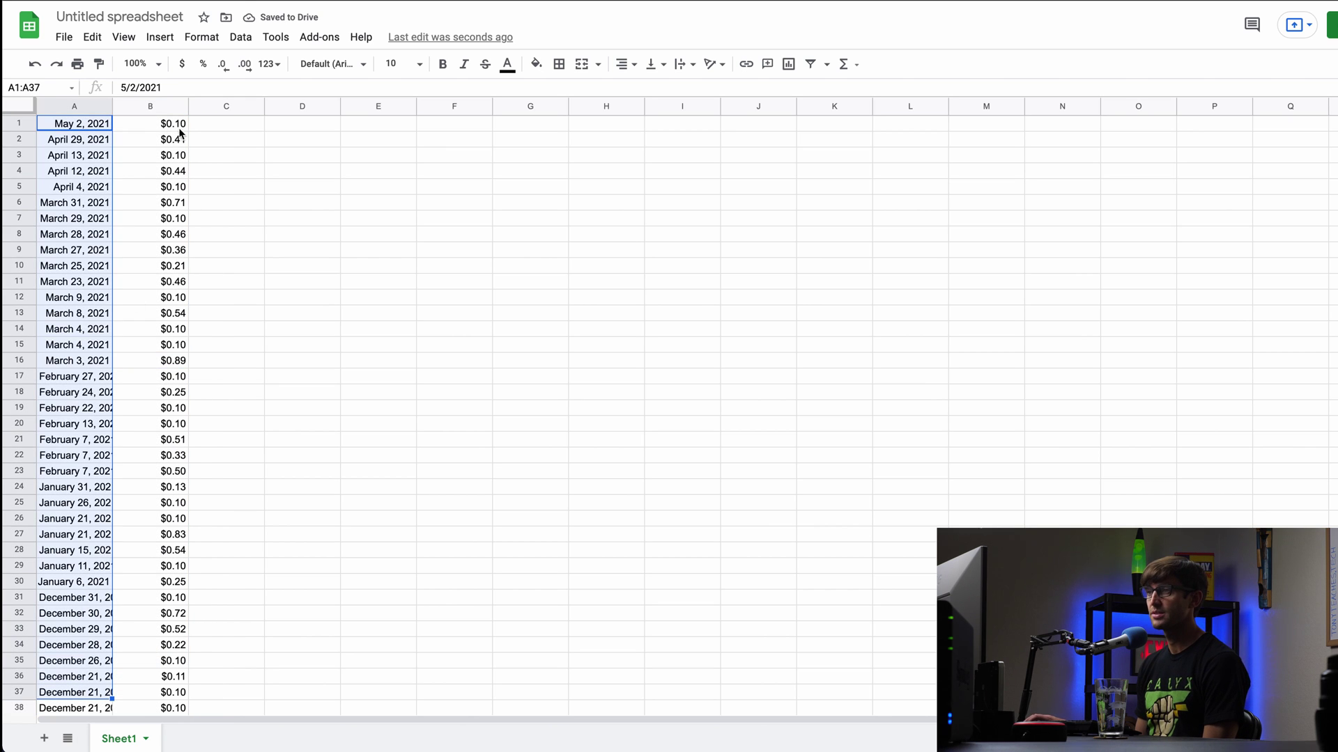
drag(160, 123, 153, 630)
scroll(155, 612, down, 10)
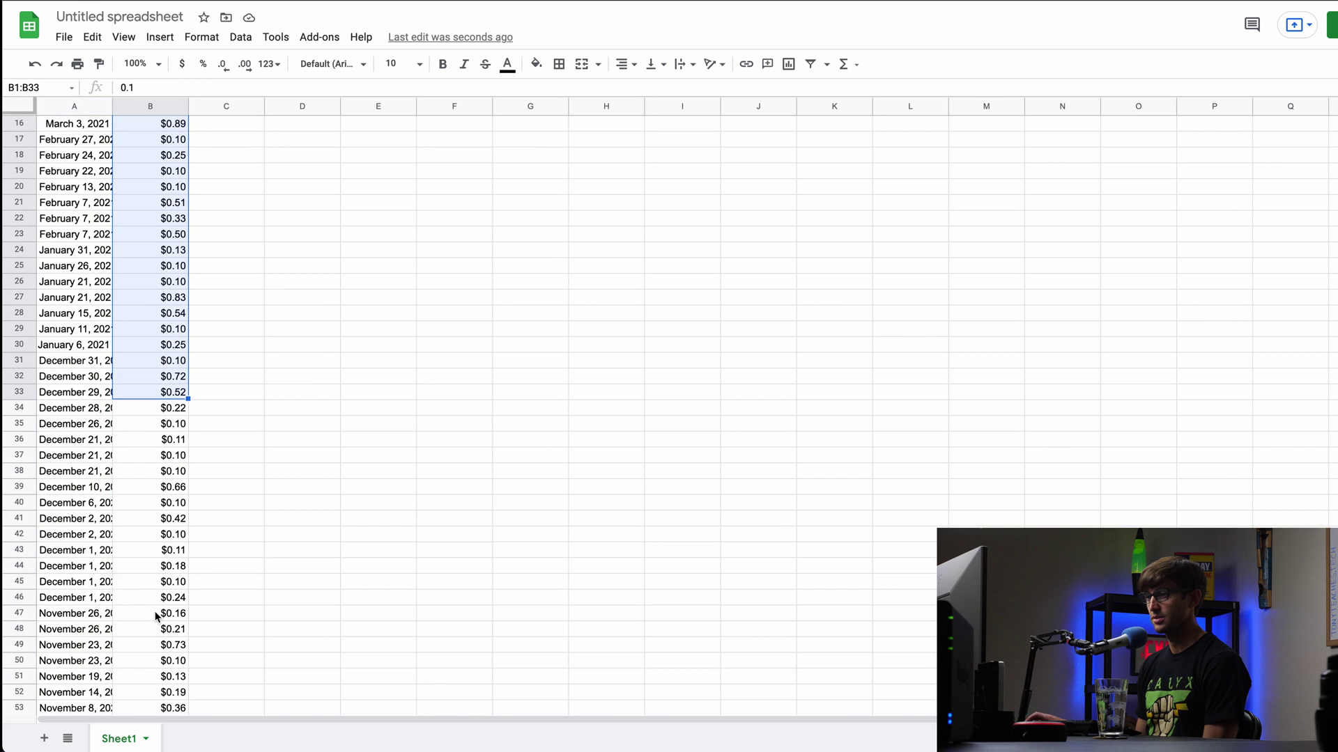
scroll(155, 607, down, 9)
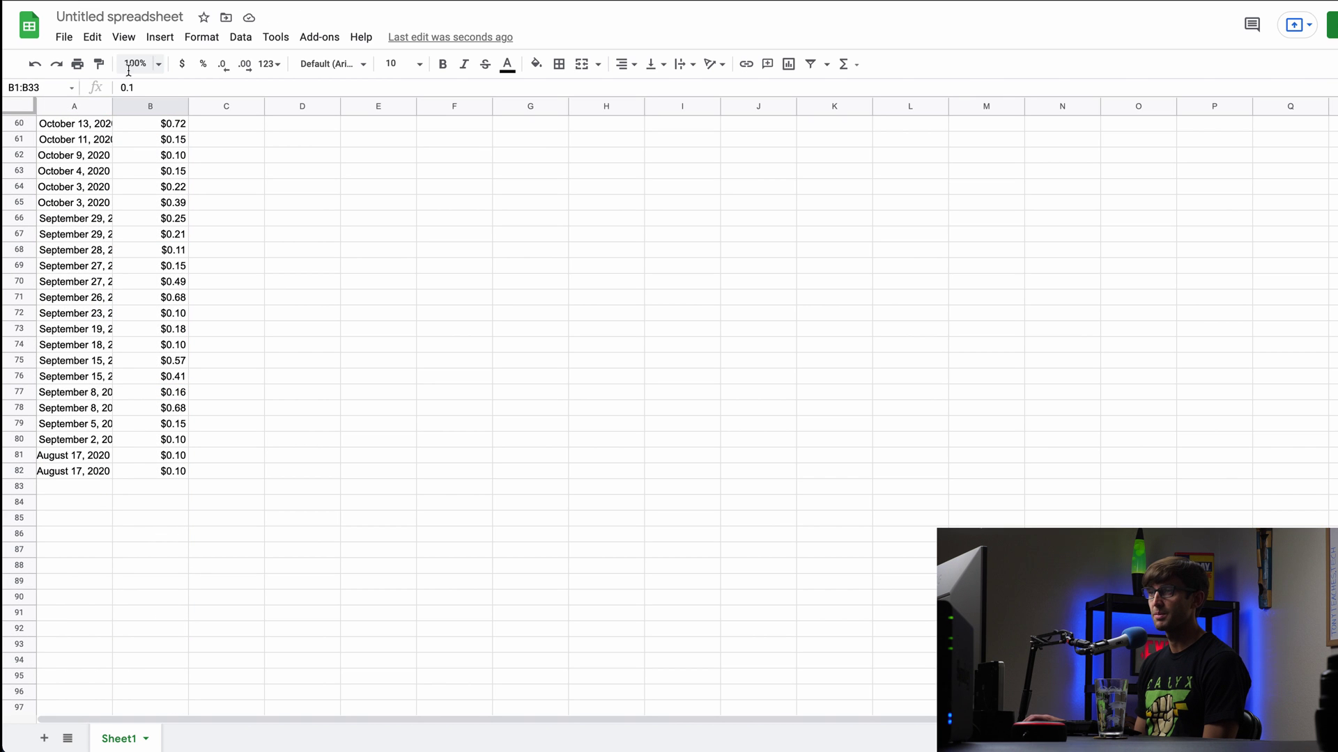
right_click(110, 106)
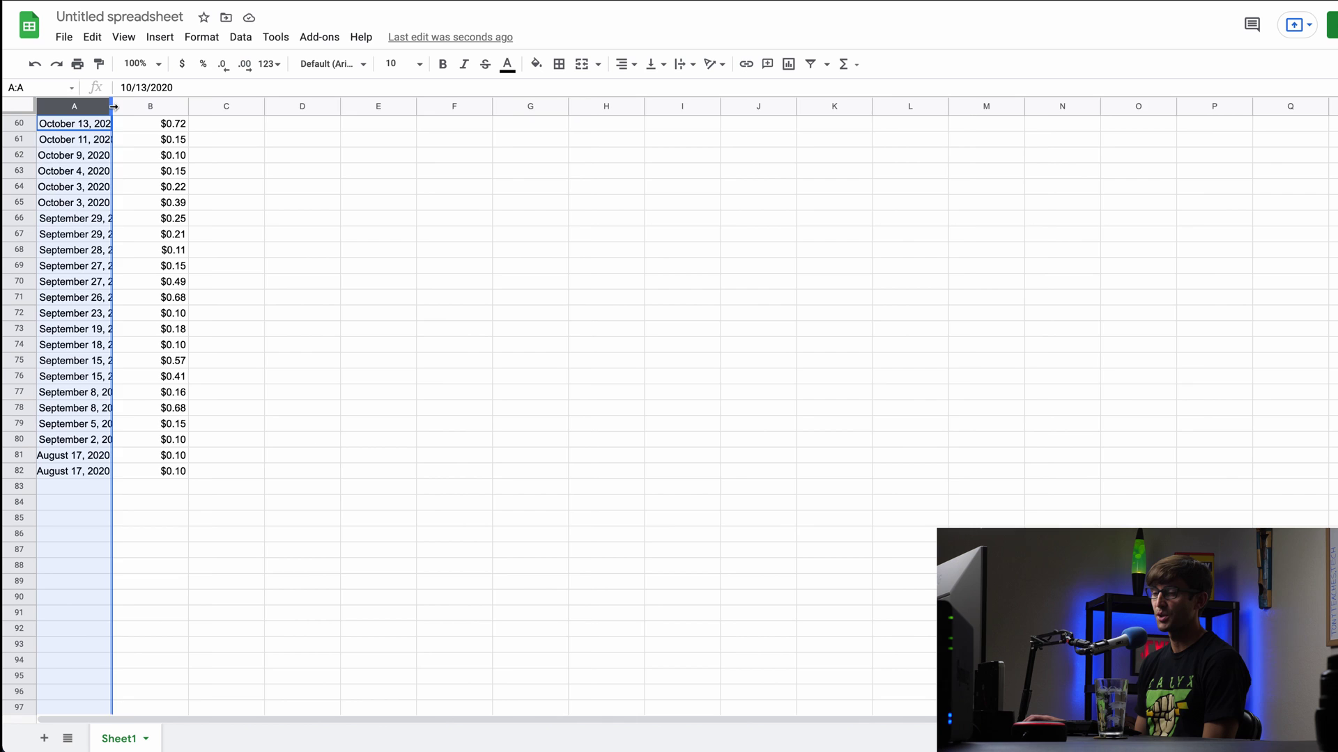
double_click(112, 107)
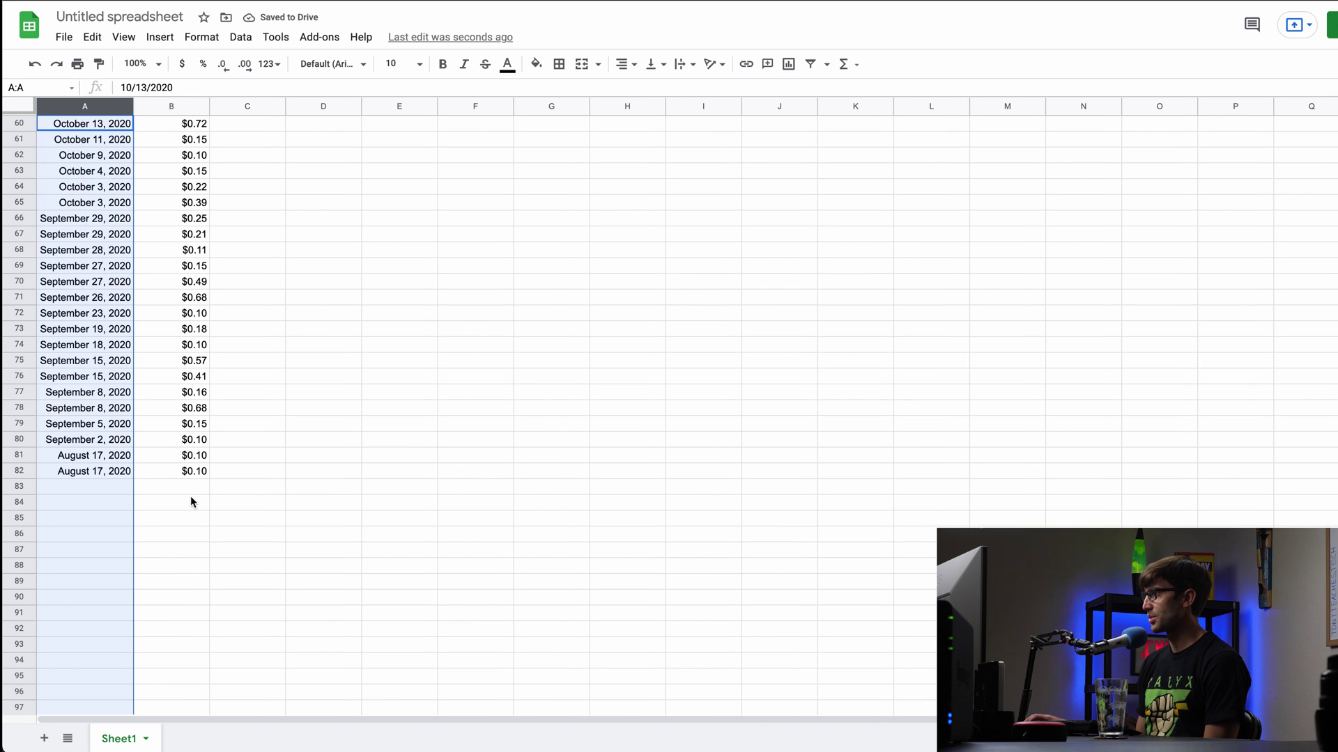
scroll(189, 498, up, 15)
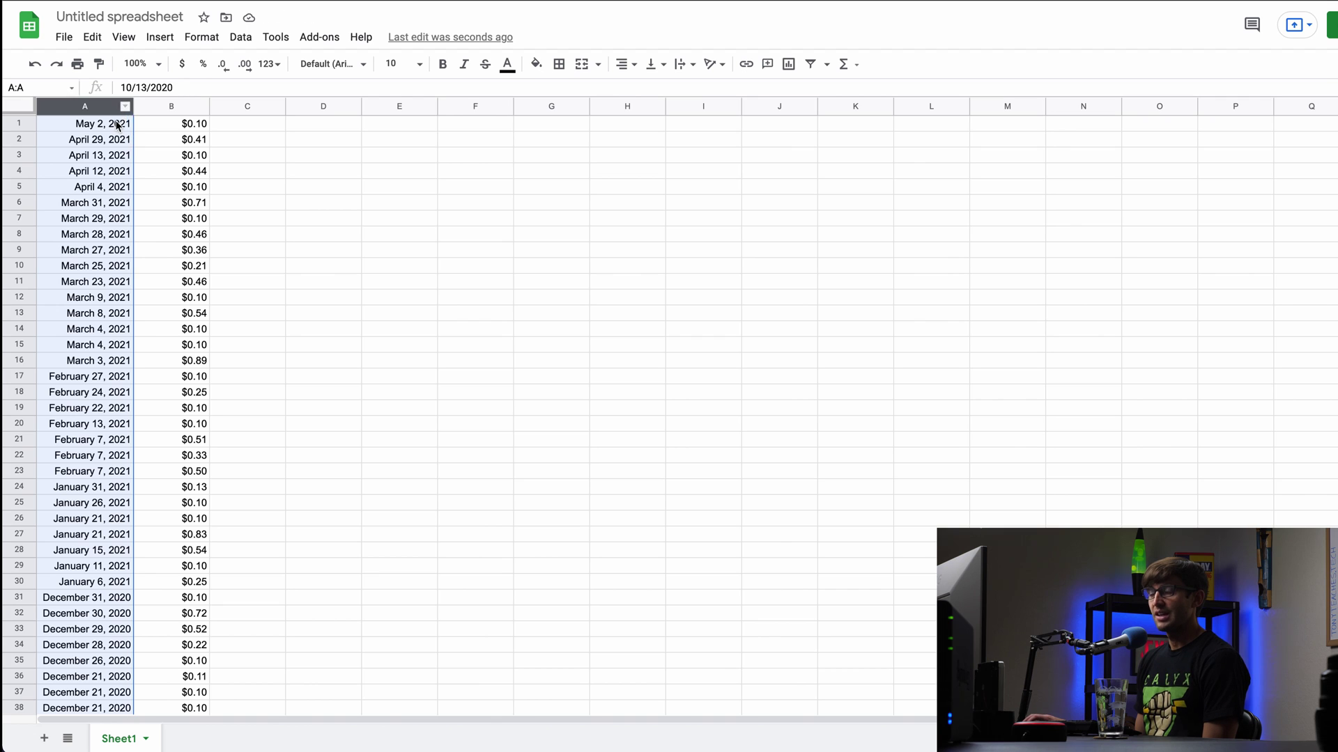
Step: Insert a blank row above the data and enter headers Date in A1 and Amount in B1
click(117, 125)
right_click(116, 125)
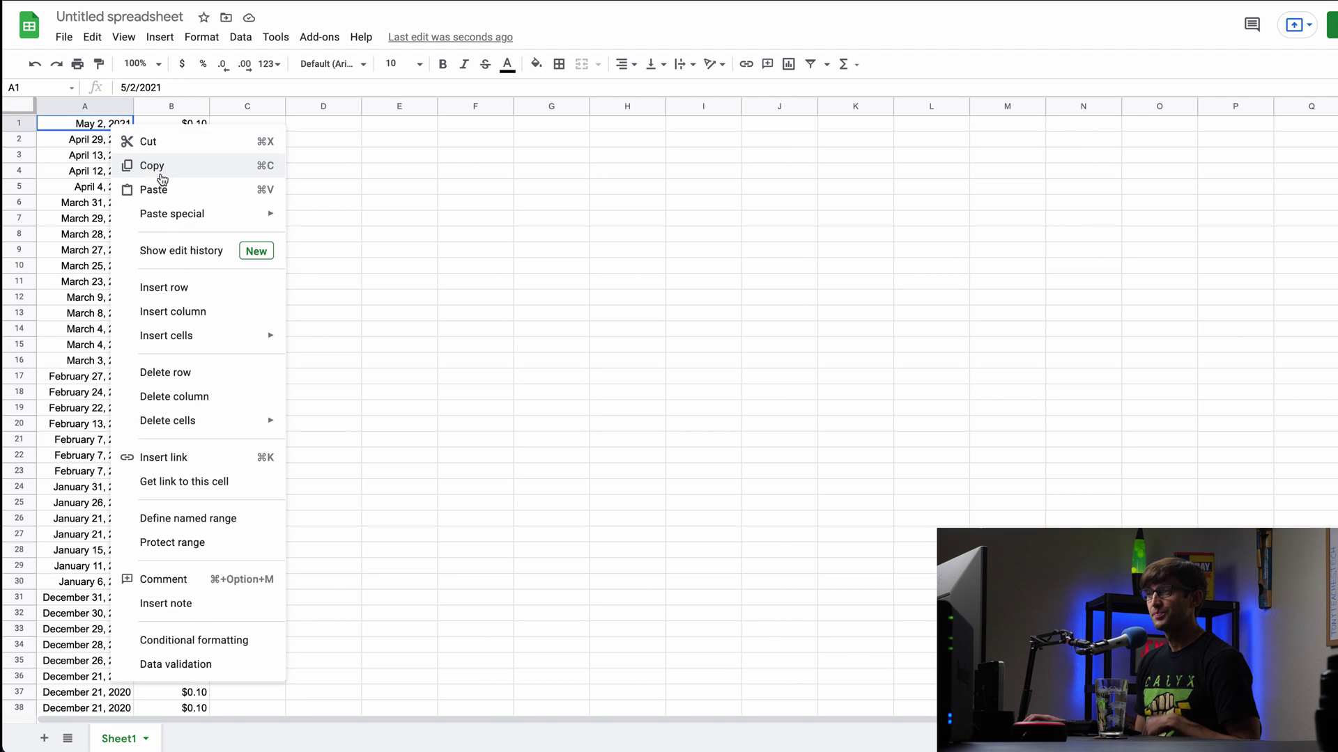
click(178, 297)
text(Date)
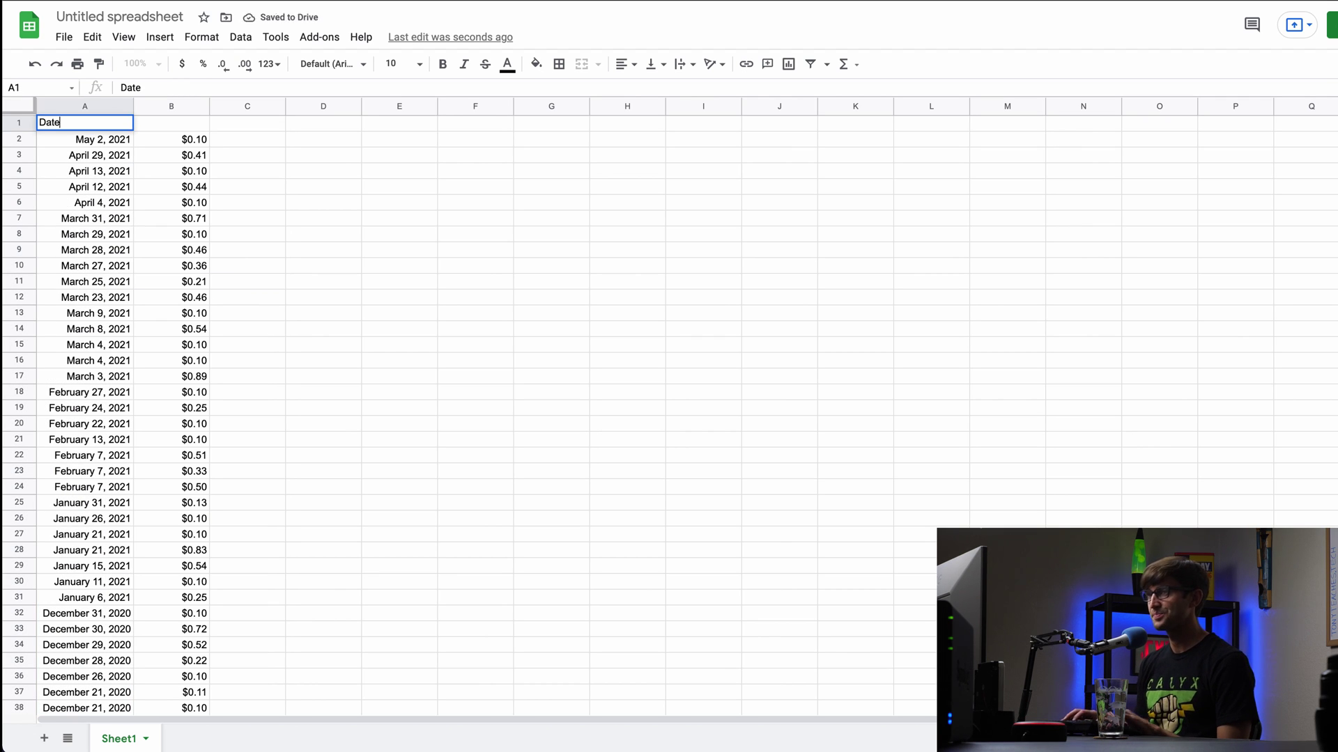
key(Tab)
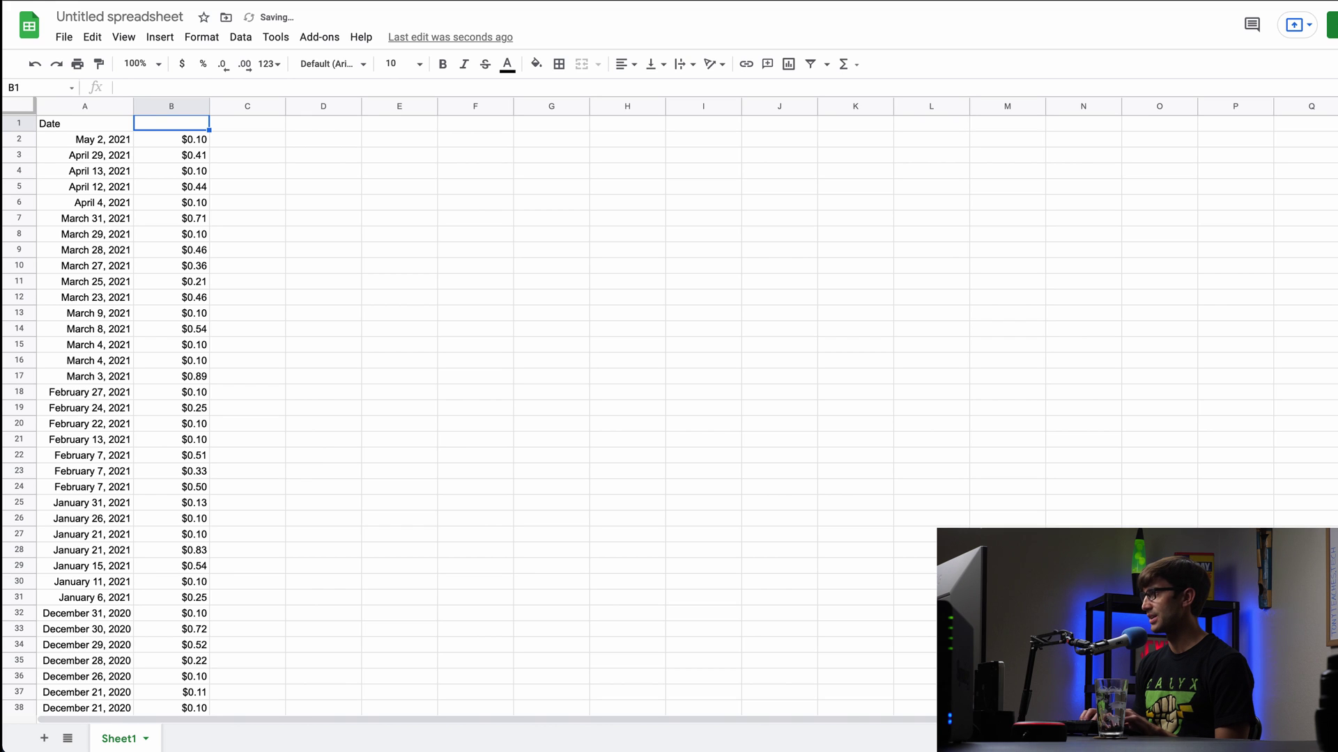
text(D)
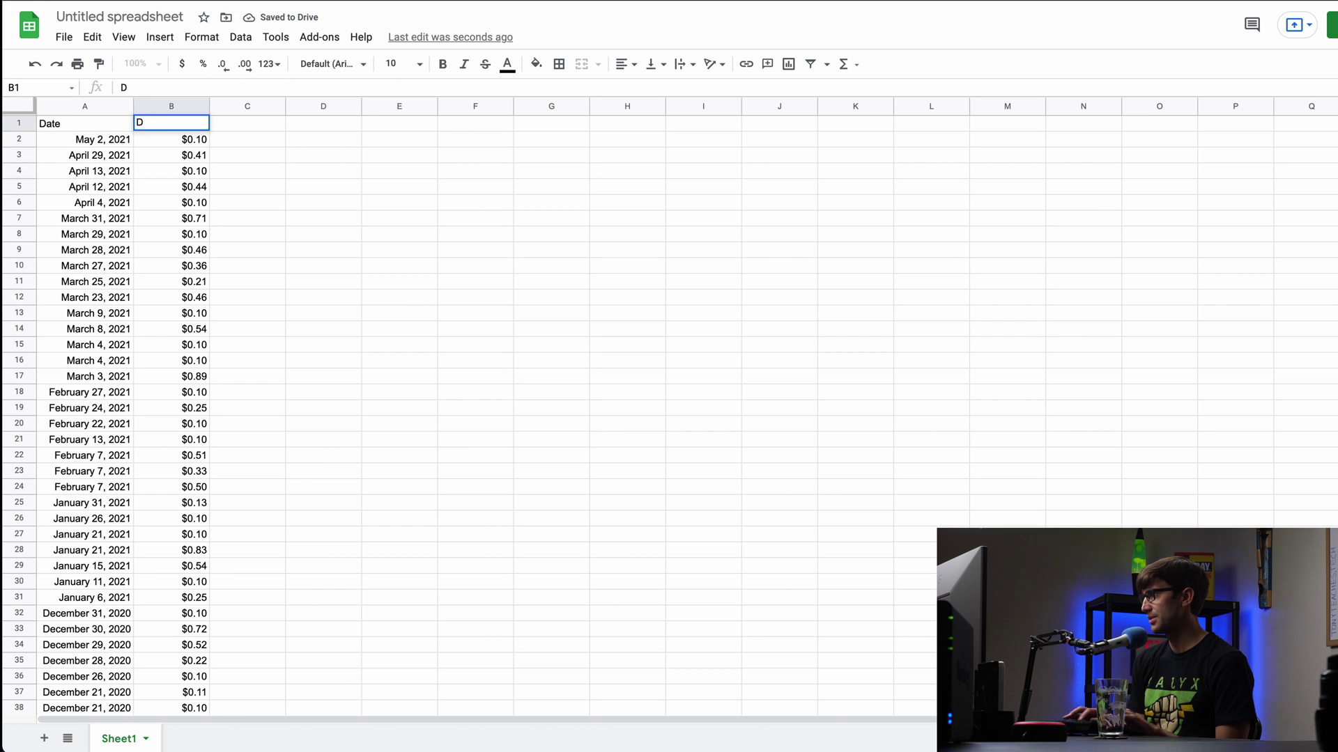
key(BackSpace)
text(Amount)
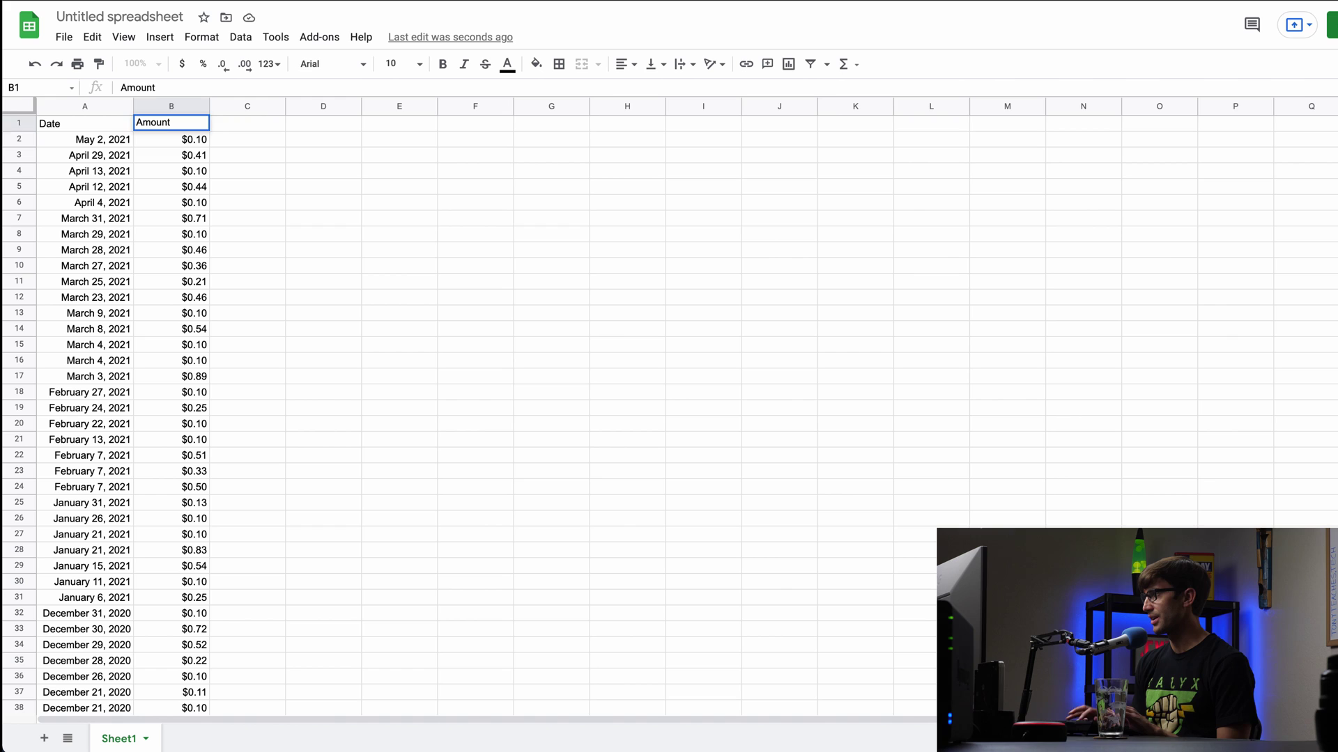
key(Return)
Step: Make the Date and Amount headers bold and centre-aligned
drag(93, 124, 174, 124)
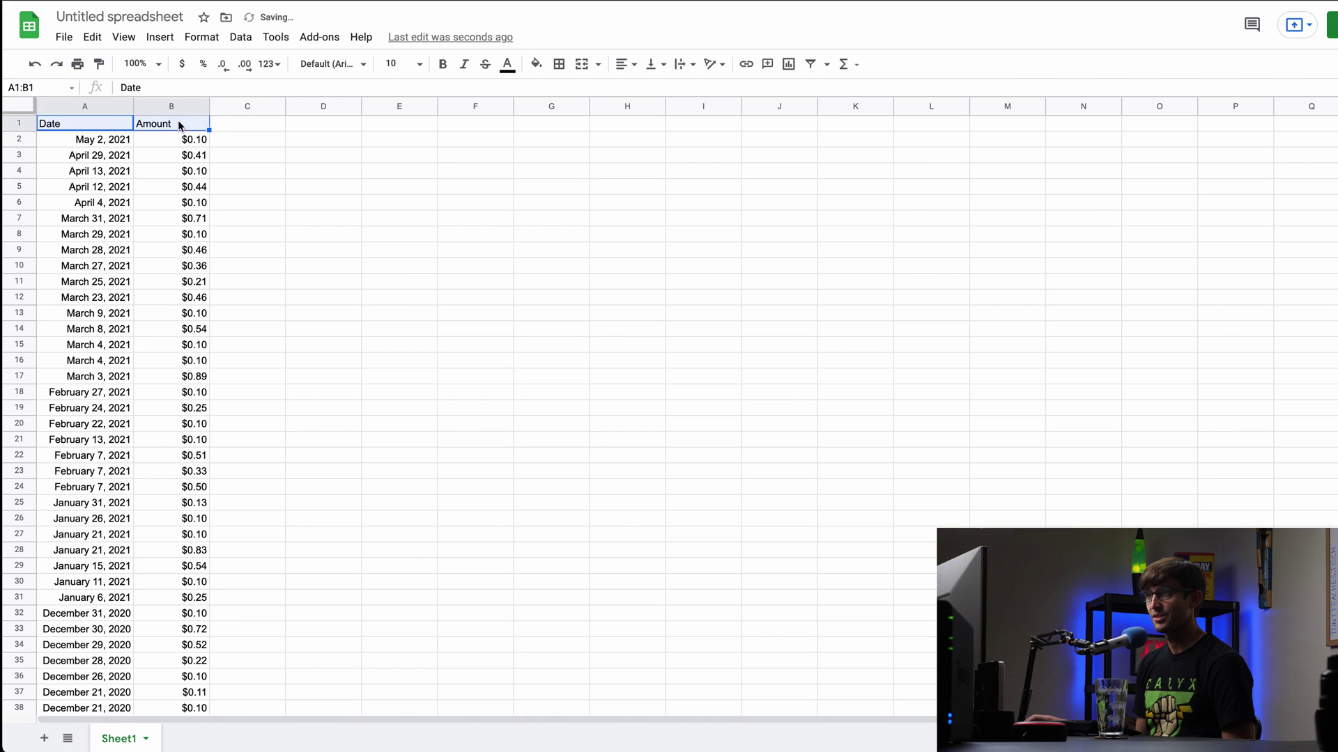
click(444, 65)
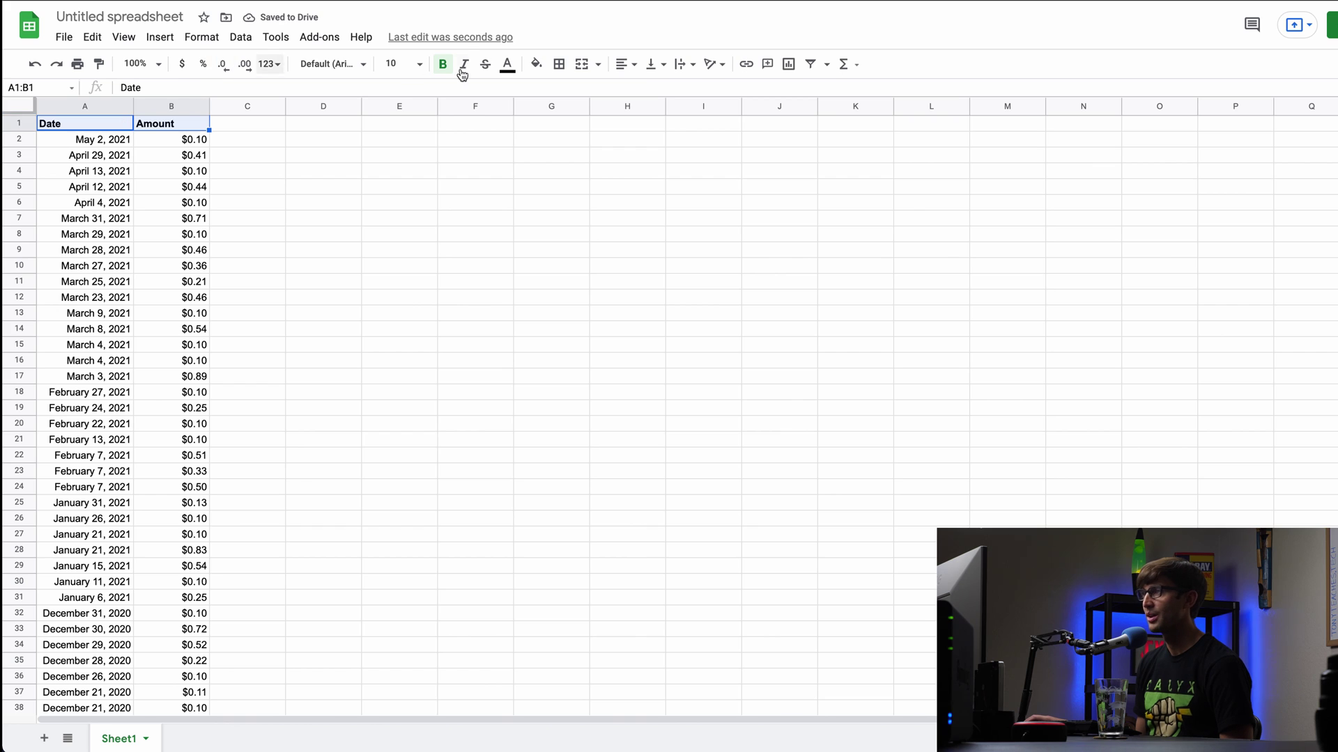
click(636, 67)
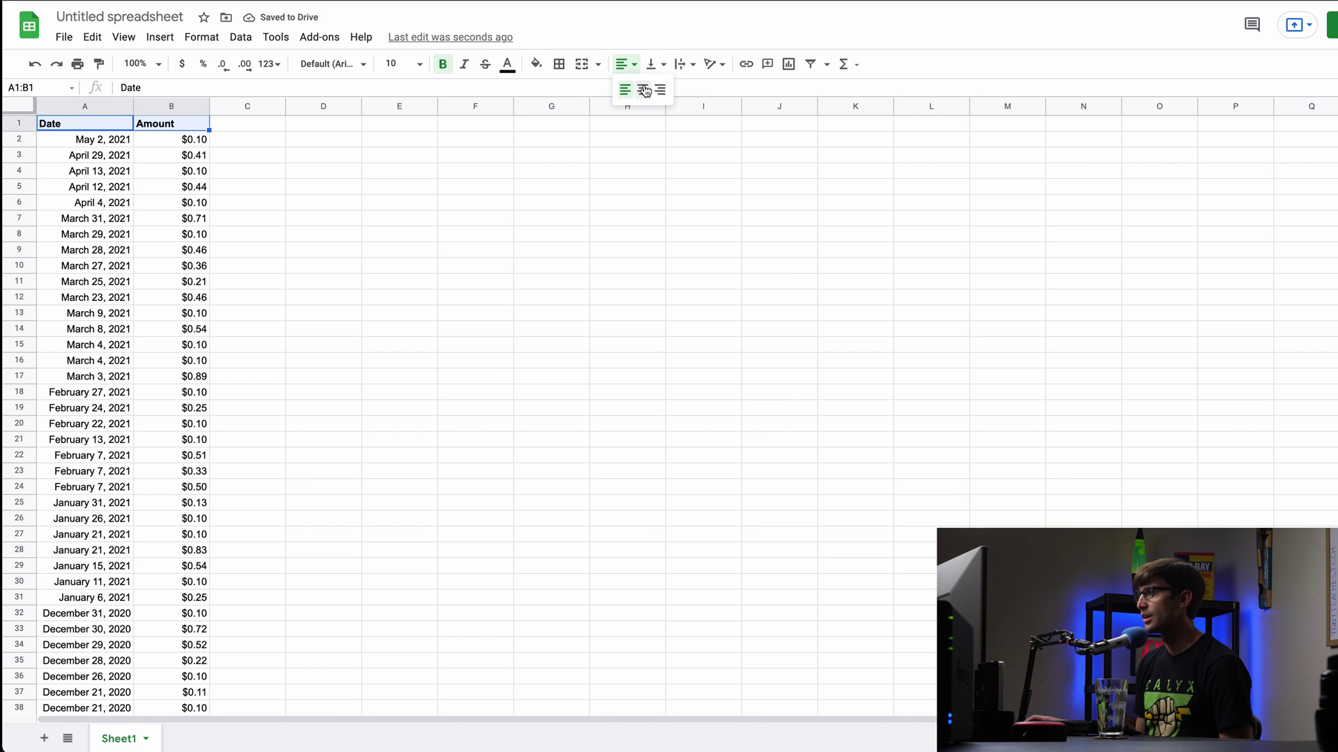
click(642, 90)
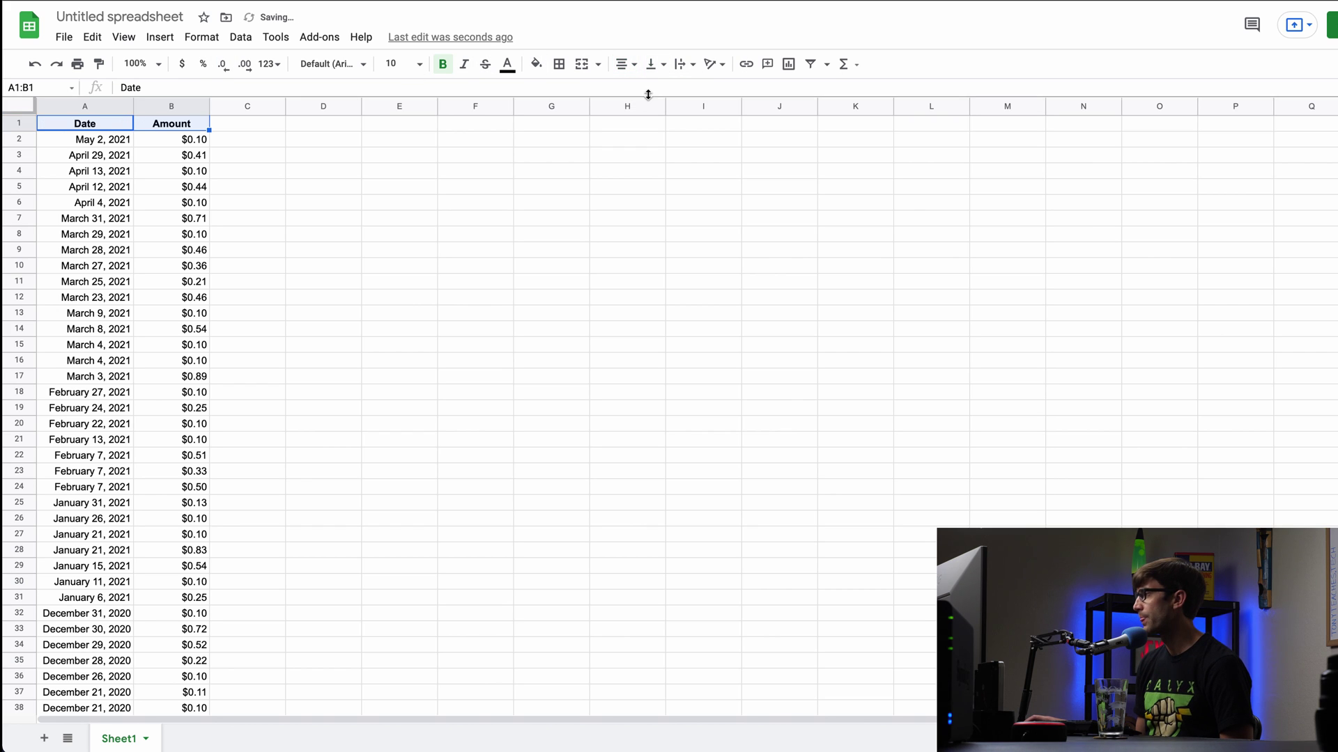
click(352, 252)
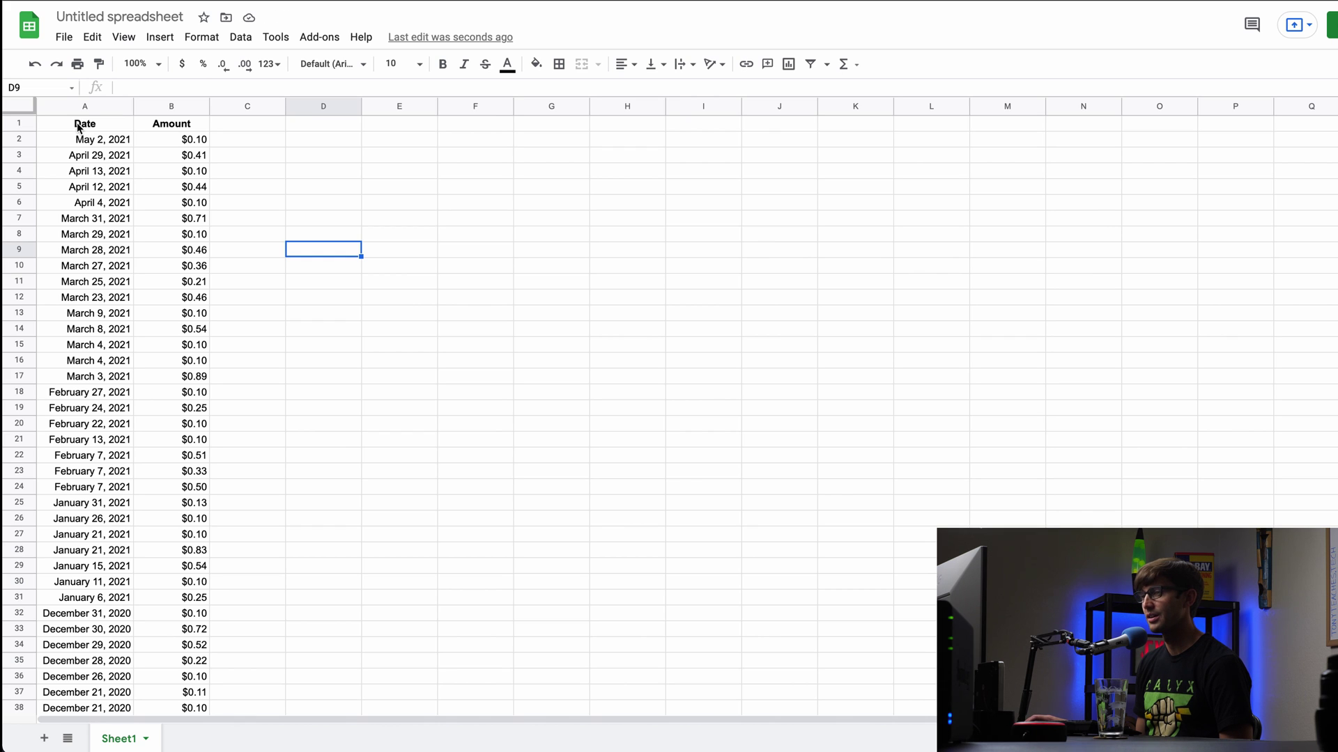
Step: Insert an Amount vs. Date line chart from columns A:B, then return to the OCR Drive tab
drag(47, 112, 183, 102)
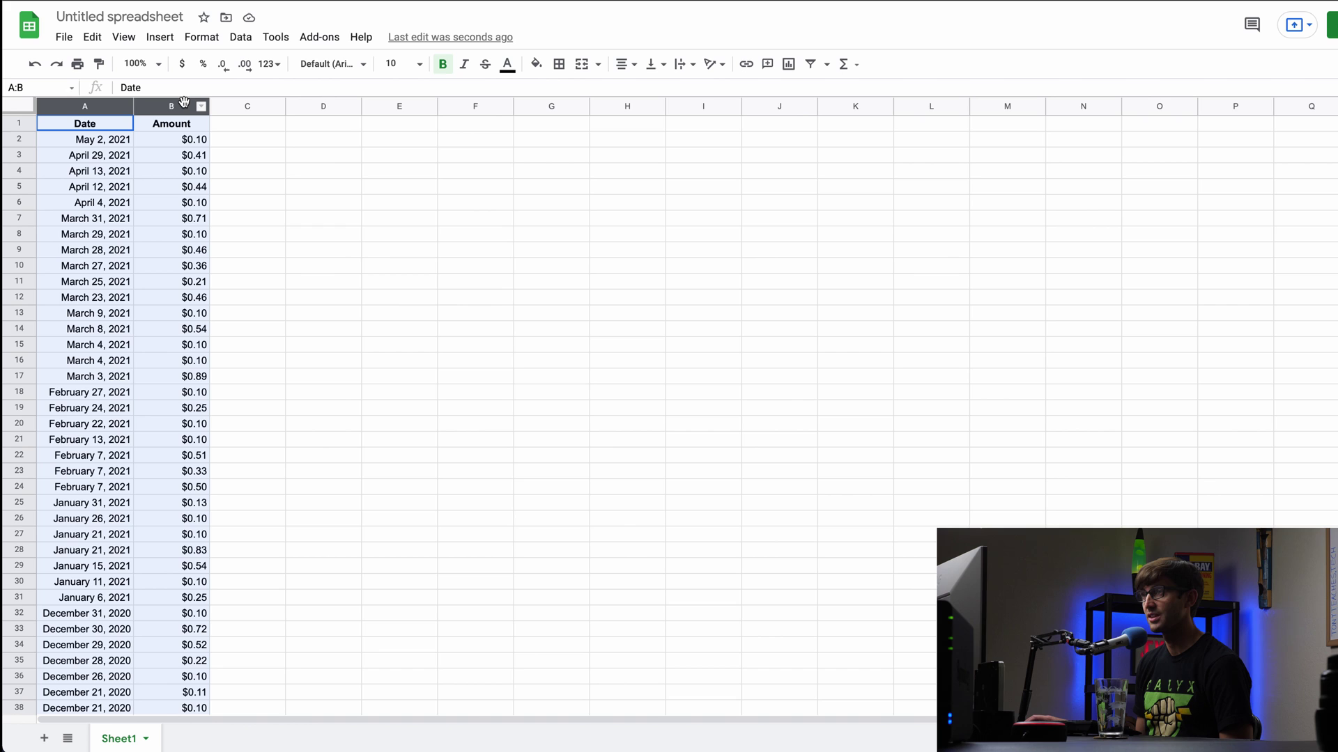
click(276, 40)
mouse_move(159, 37)
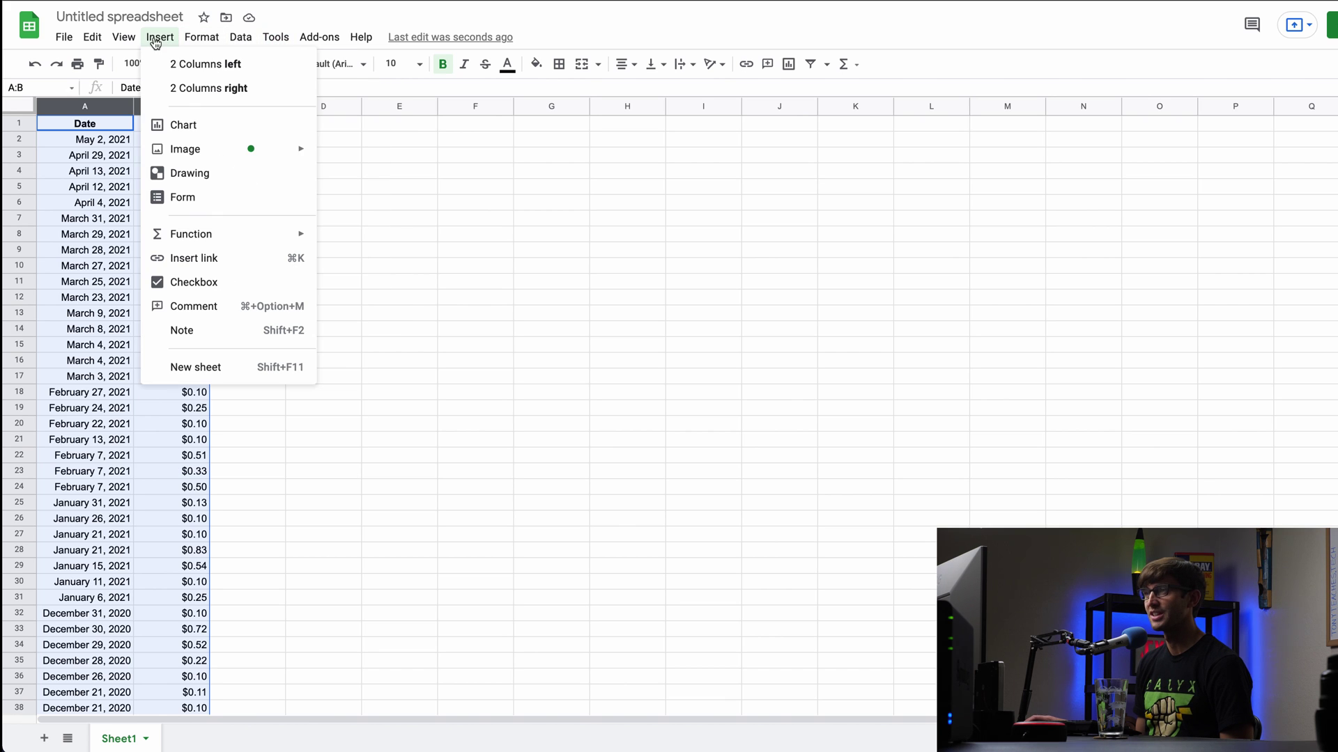
click(215, 124)
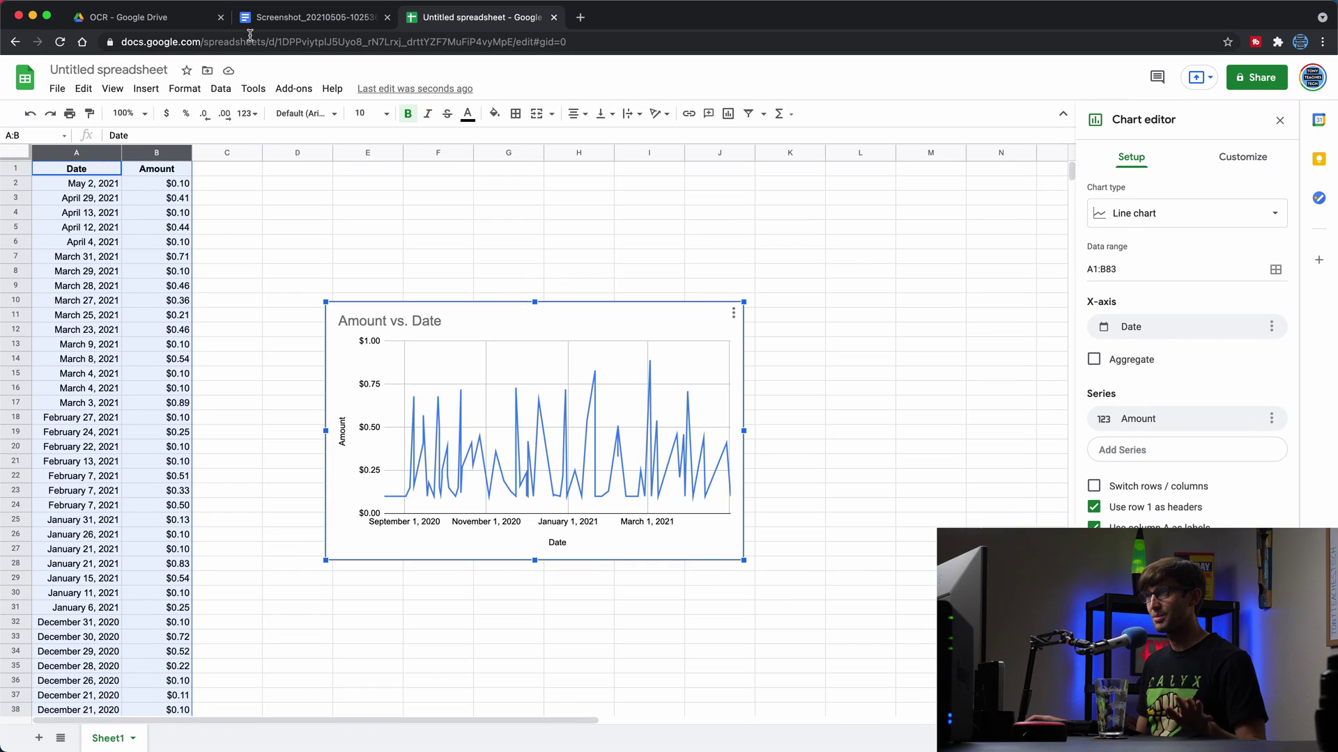
click(161, 26)
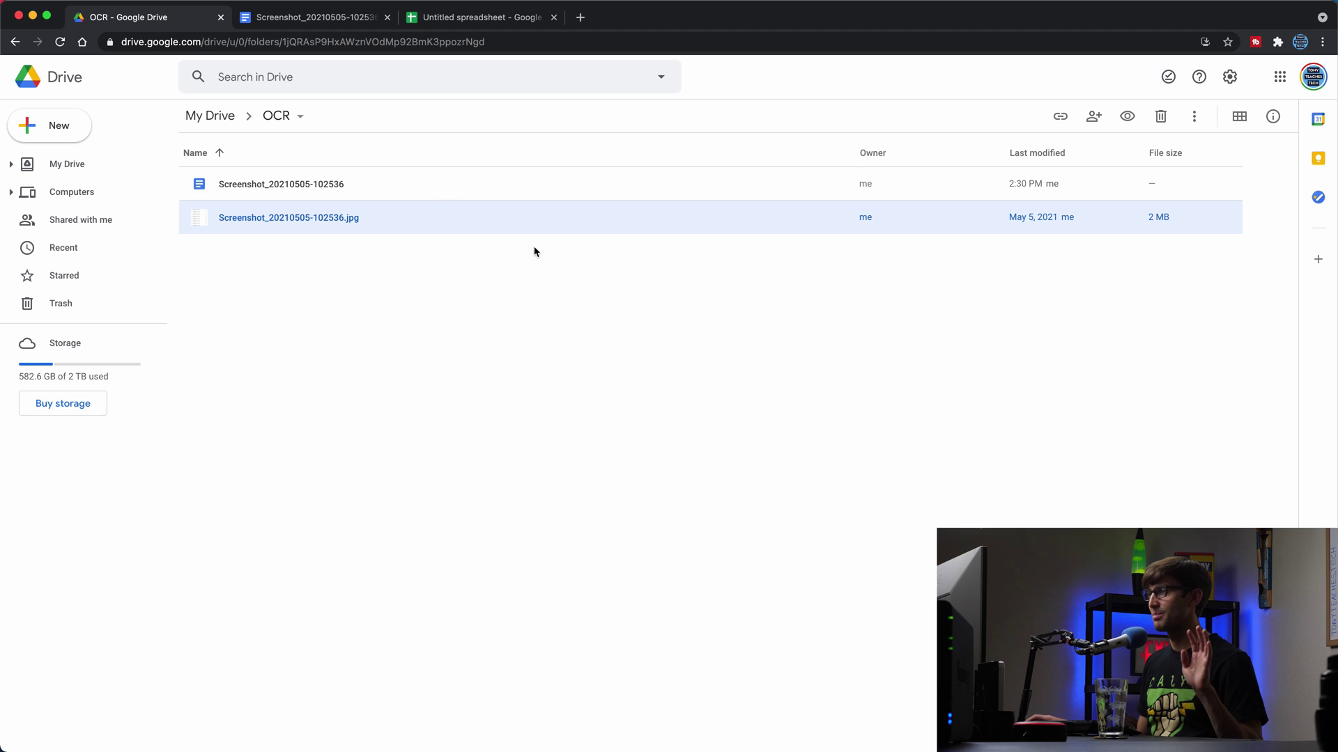
Step: Preview Screenshot_20210505-102536.jpg and zoom in three times to read its December 2020 entries
double_click(312, 217)
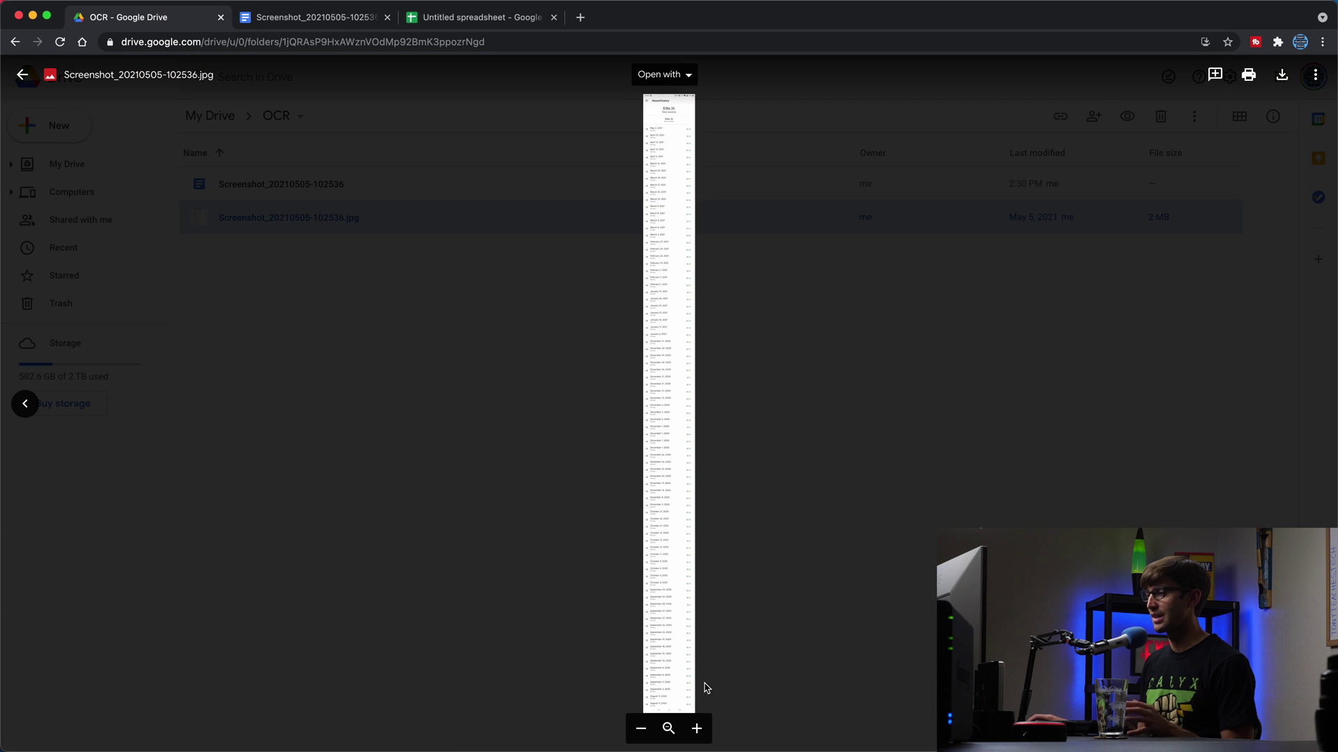
click(697, 729)
click(697, 729)
click(697, 729)
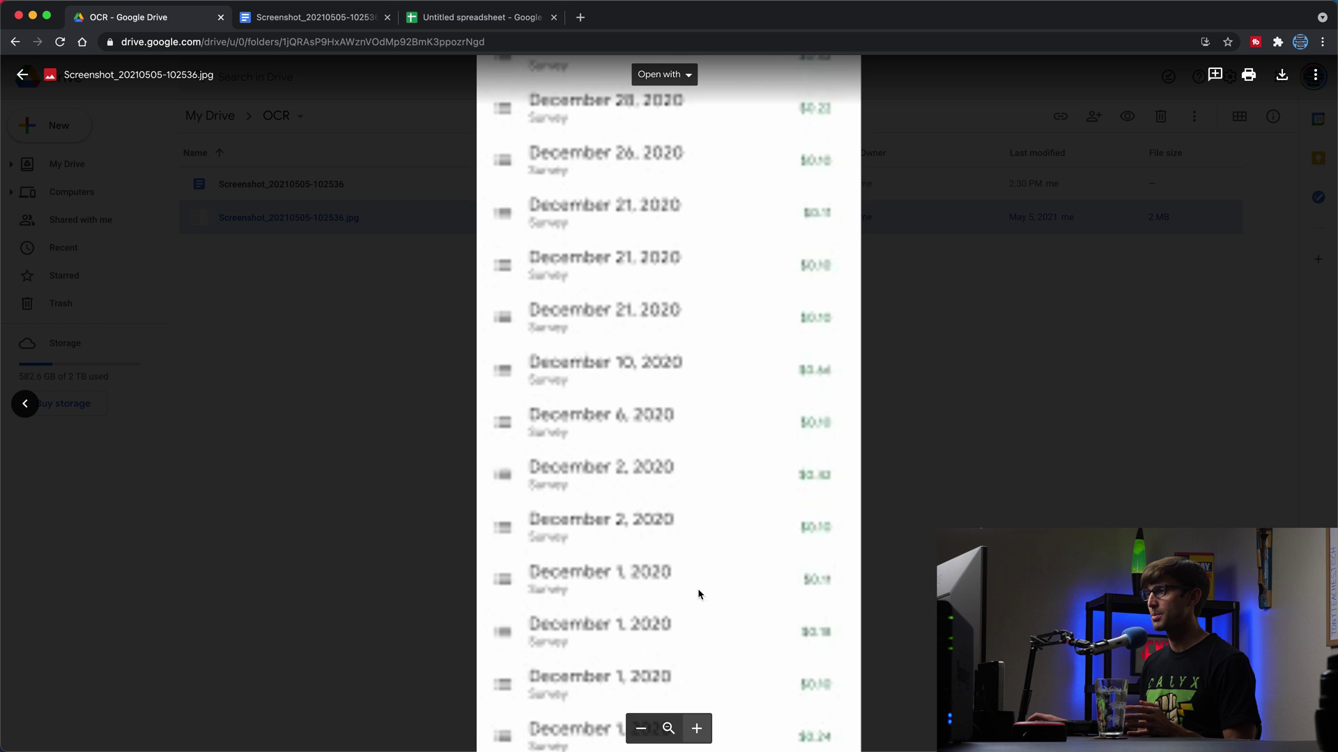